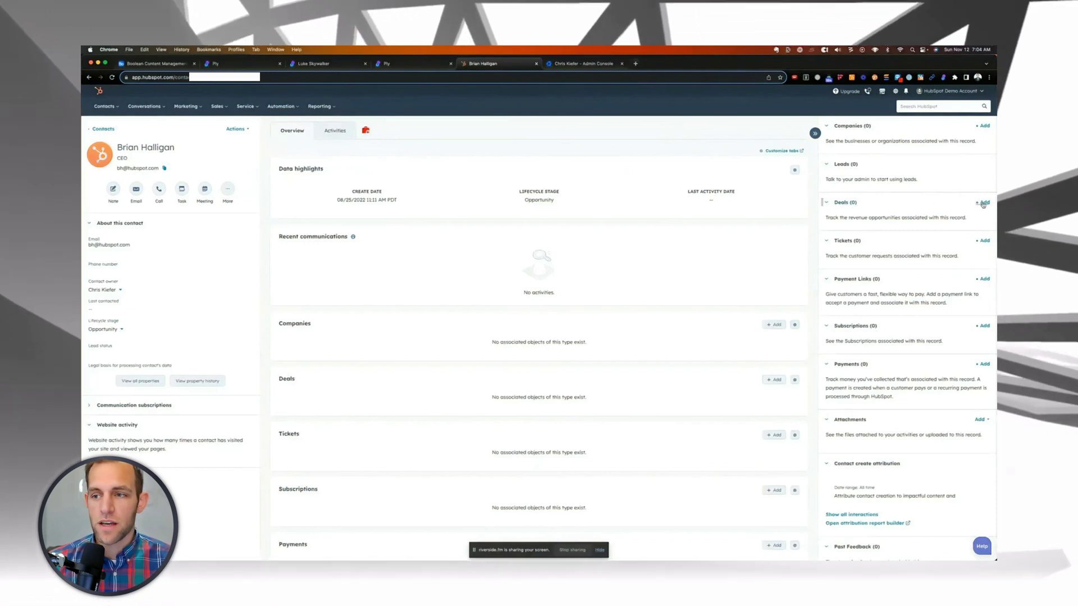
Cancel the manual Create deal form and check the new deal's December 11, 2023 close date.
{"action": "left_click", "coordinate": [983, 203]}
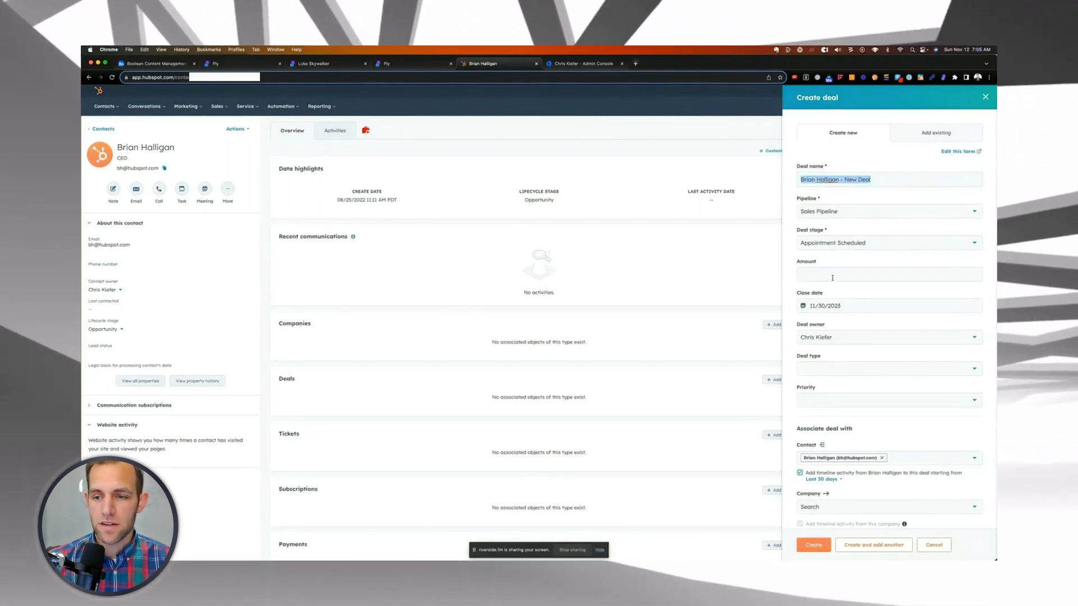
{"action": "left_click", "coordinate": [366, 130]}
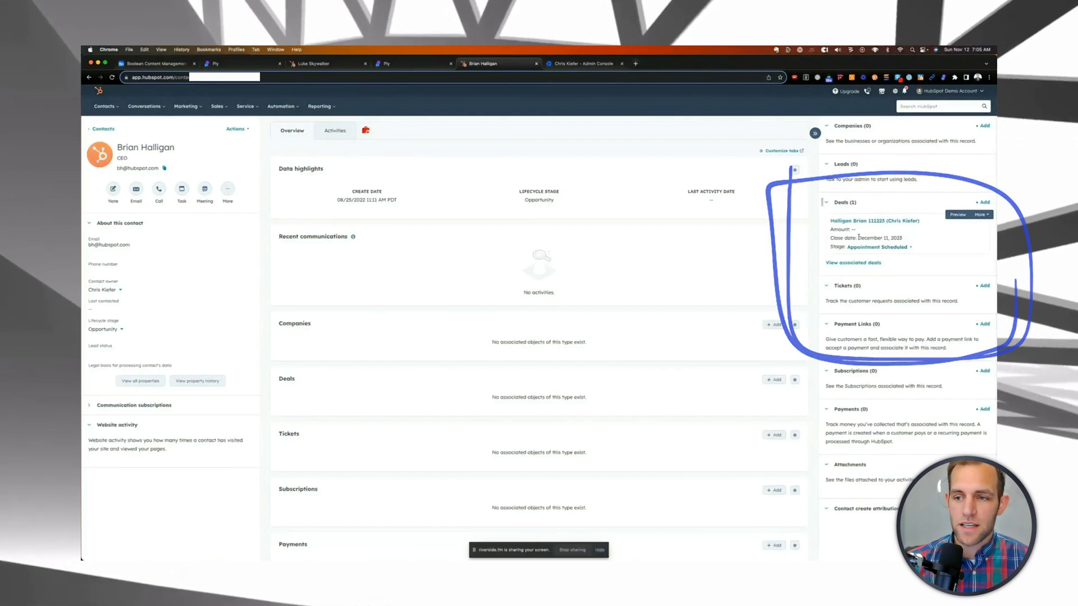
{"action": "left_click_drag", "start_coordinate": [859, 238], "coordinate": [903, 239]}
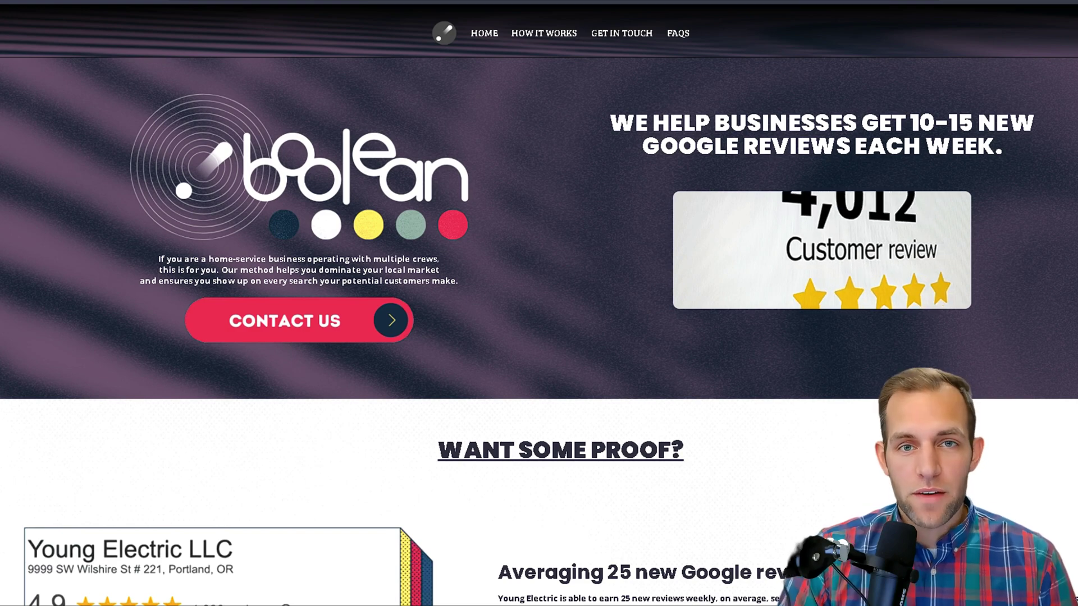
Scroll the Boolean homepage past Want Some Proof? down to the client review cards.
{"action": "scroll", "coordinate": [539, 303], "scroll_direction": "down", "scroll_amount": 3}
{"action": "scroll", "coordinate": [539, 303], "scroll_direction": "down", "scroll_amount": 4}
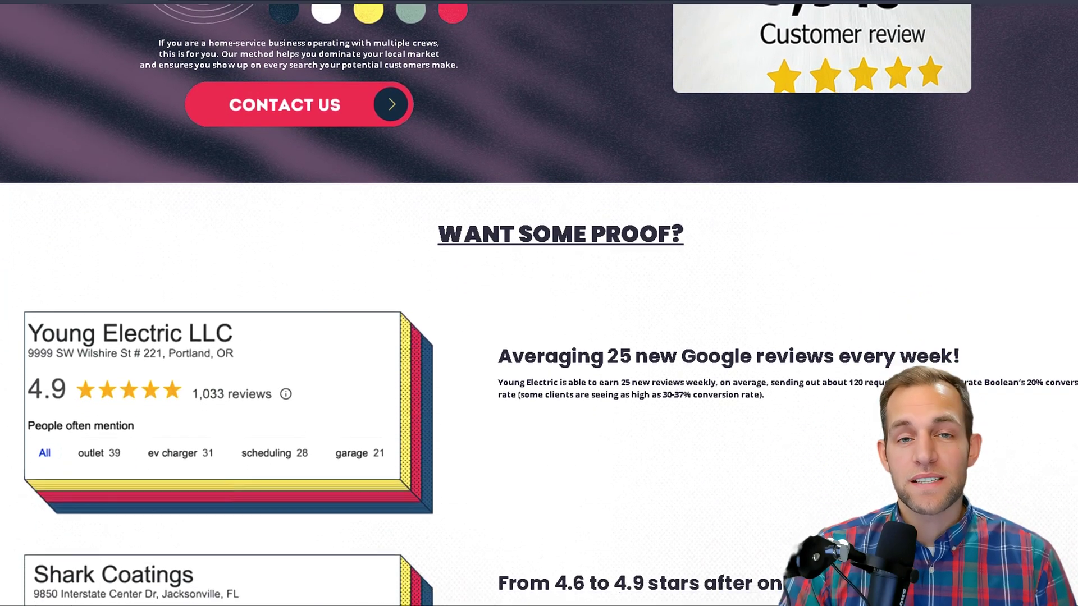
{"action": "scroll", "coordinate": [539, 303], "scroll_direction": "down", "scroll_amount": 5}
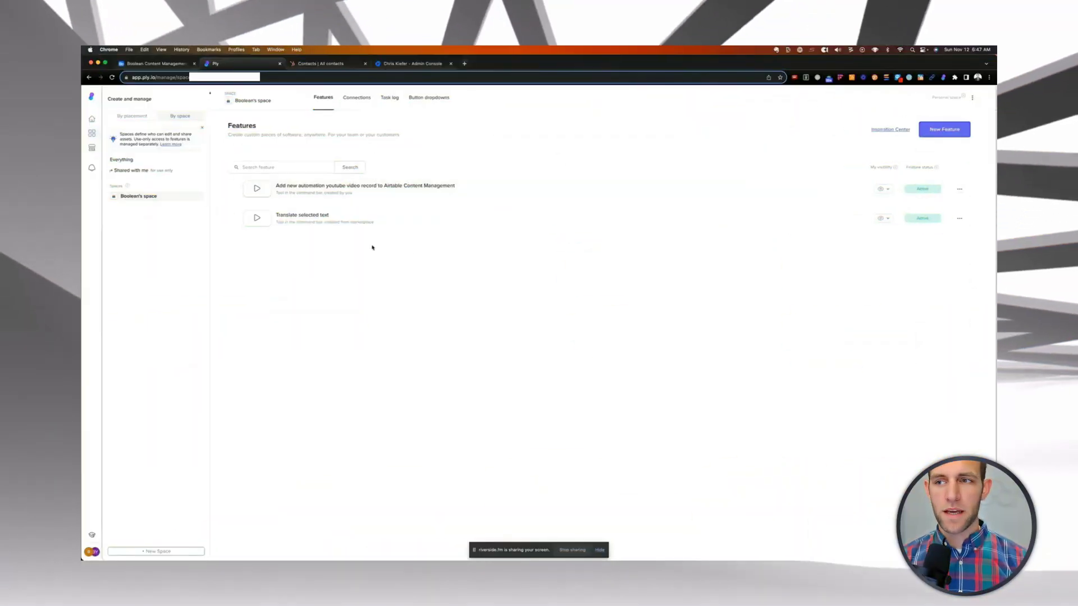
Start a new add-on feature with HubSpot as its app.
{"action": "left_click", "coordinate": [939, 123]}
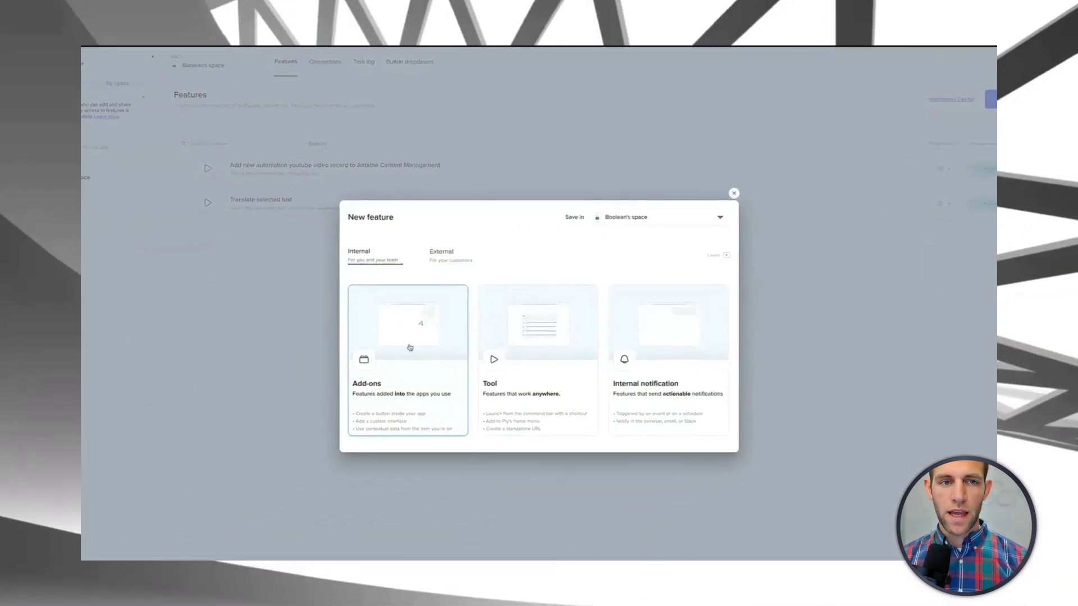
{"action": "left_click", "coordinate": [292, 381]}
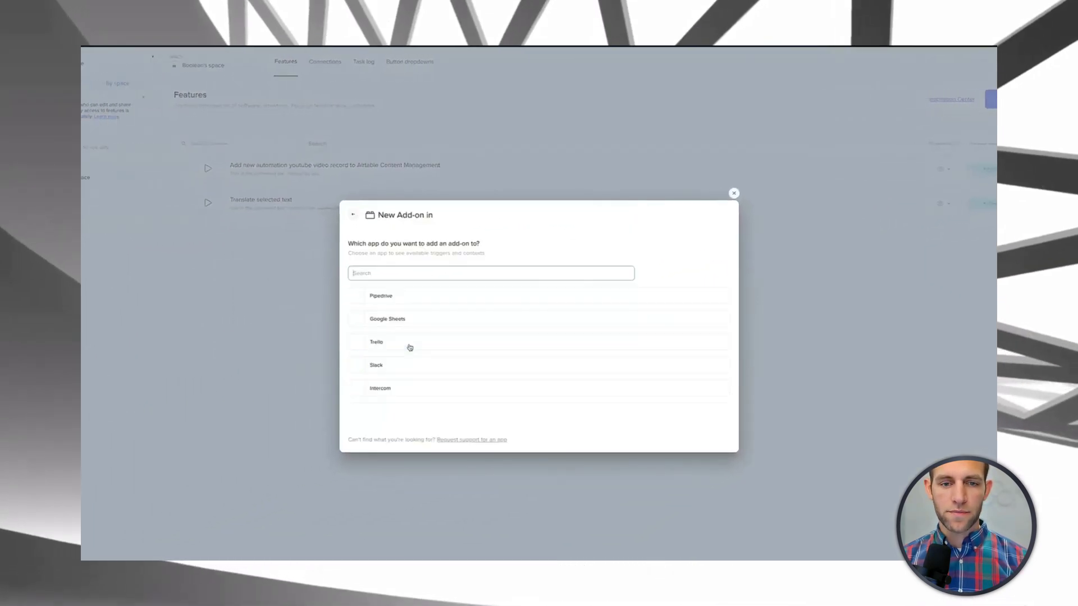
{"action": "left_click", "coordinate": [390, 274]}
{"action": "type", "text": "hubsp"}
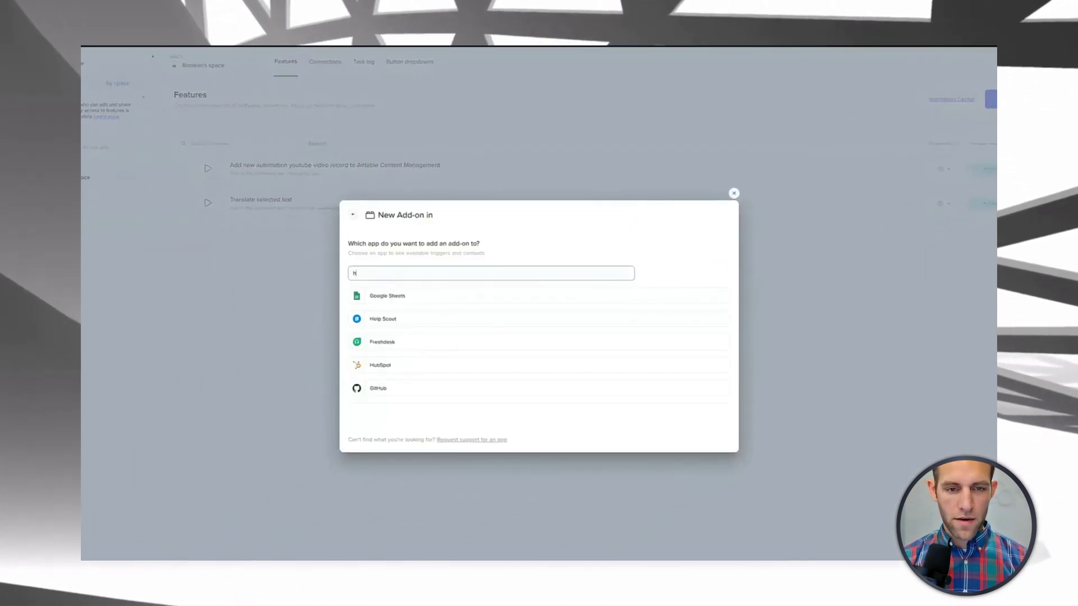
{"action": "left_click", "coordinate": [395, 298]}
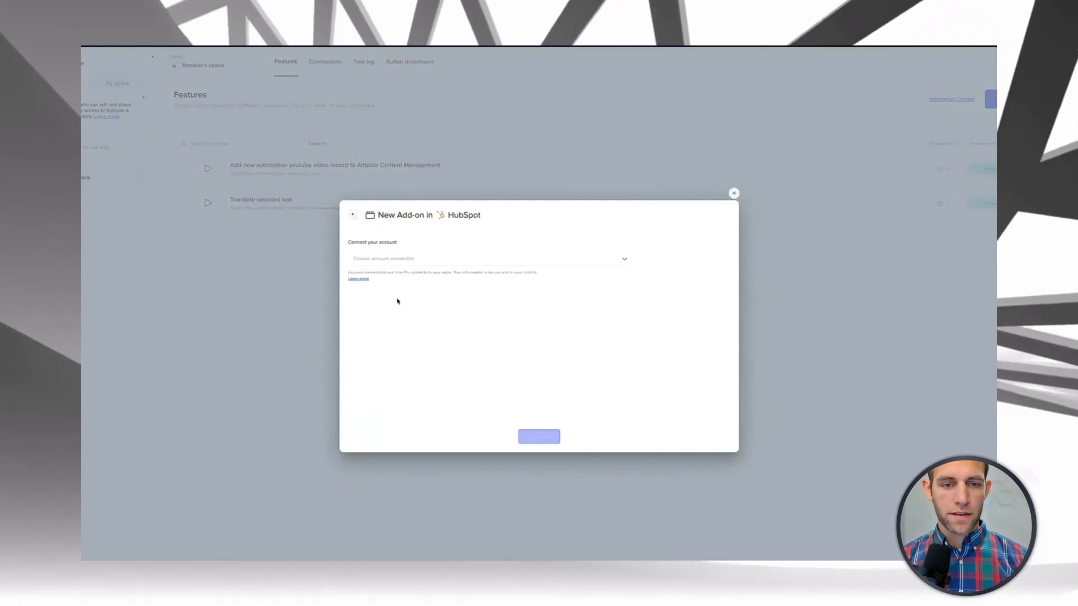
Connect the HubSpot Demo Account to the add-on as a new account.
{"action": "left_click", "coordinate": [397, 259]}
{"action": "left_click", "coordinate": [477, 380]}
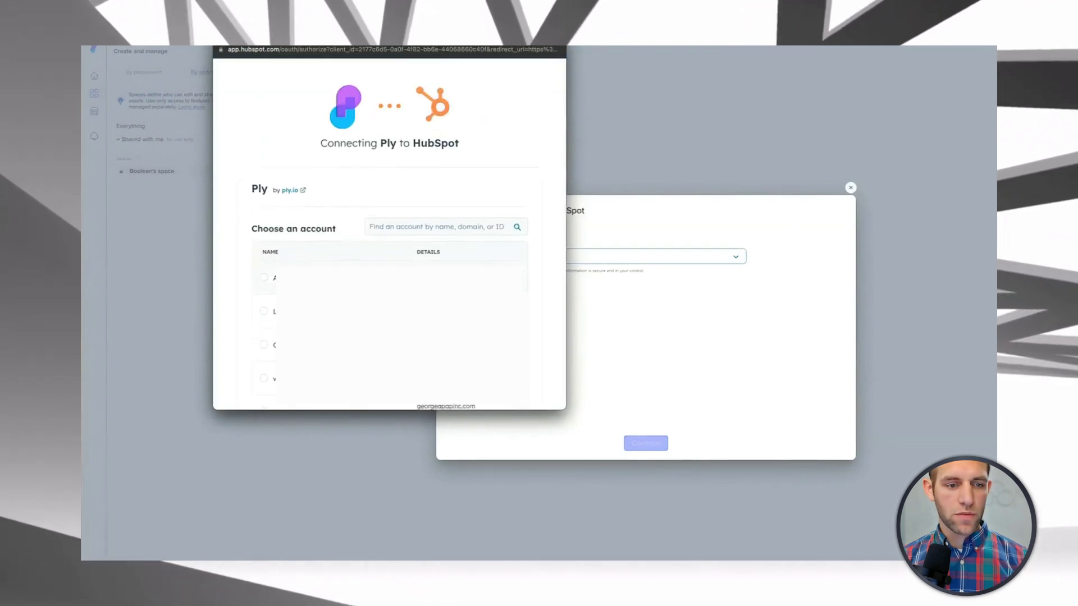
{"action": "scroll", "coordinate": [393, 281], "scroll_direction": "down", "scroll_amount": 3}
{"action": "left_click", "coordinate": [386, 164]}
{"action": "type", "text": "h"}
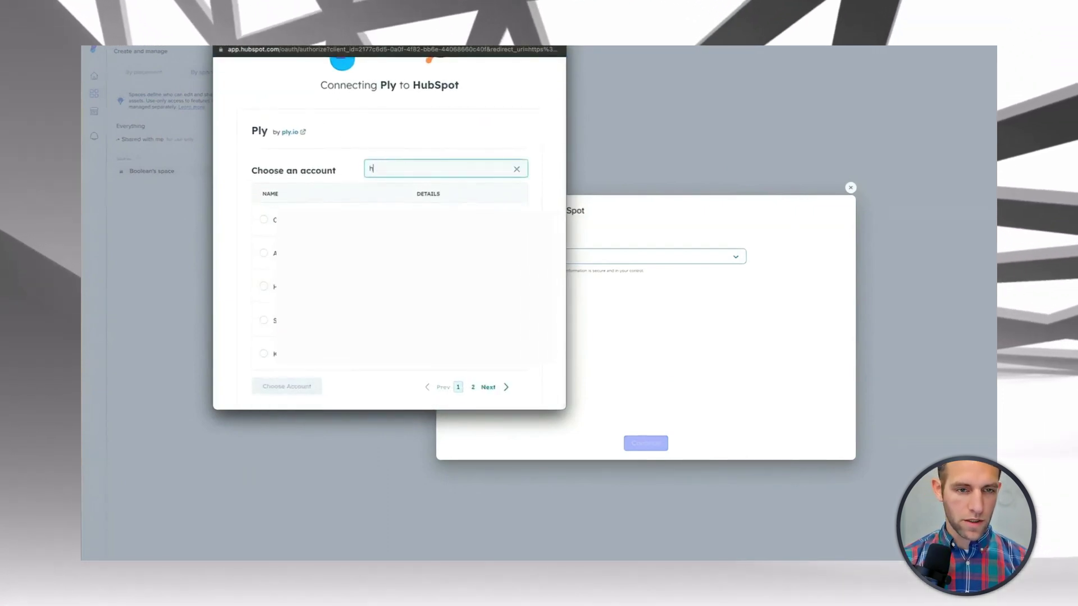
{"action": "type", "text": "ub"}
{"action": "left_click", "coordinate": [313, 301]}
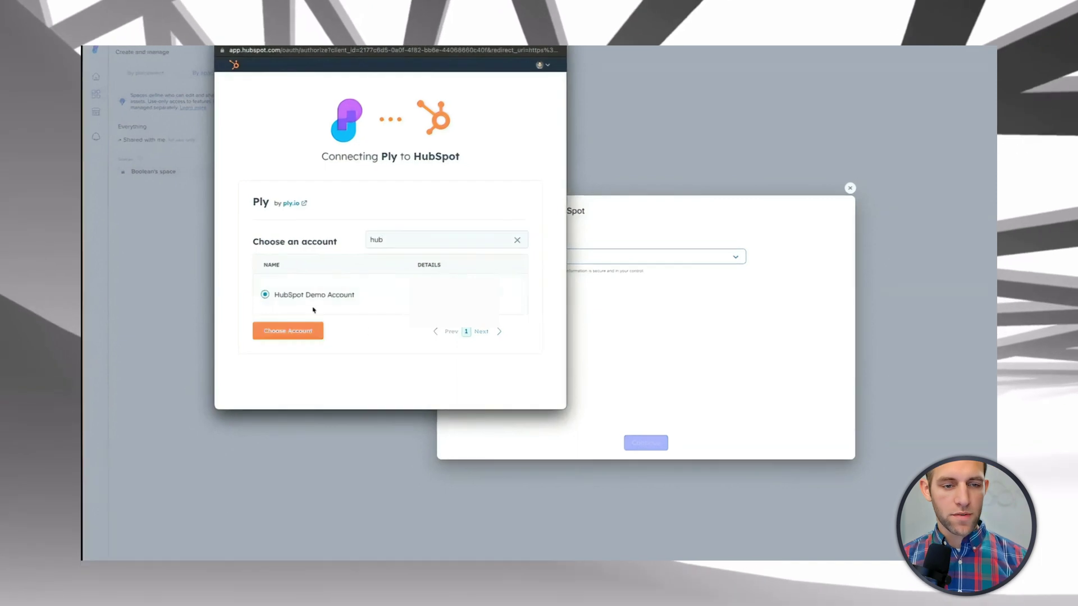
{"action": "left_click", "coordinate": [278, 335]}
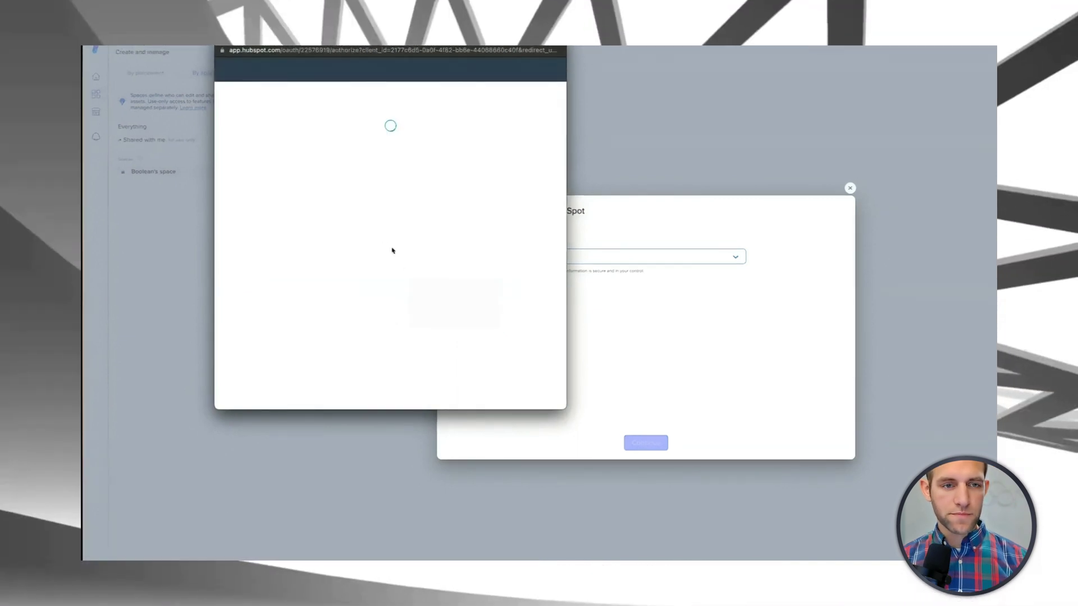
{"action": "scroll", "coordinate": [402, 234], "scroll_direction": "down", "scroll_amount": 10}
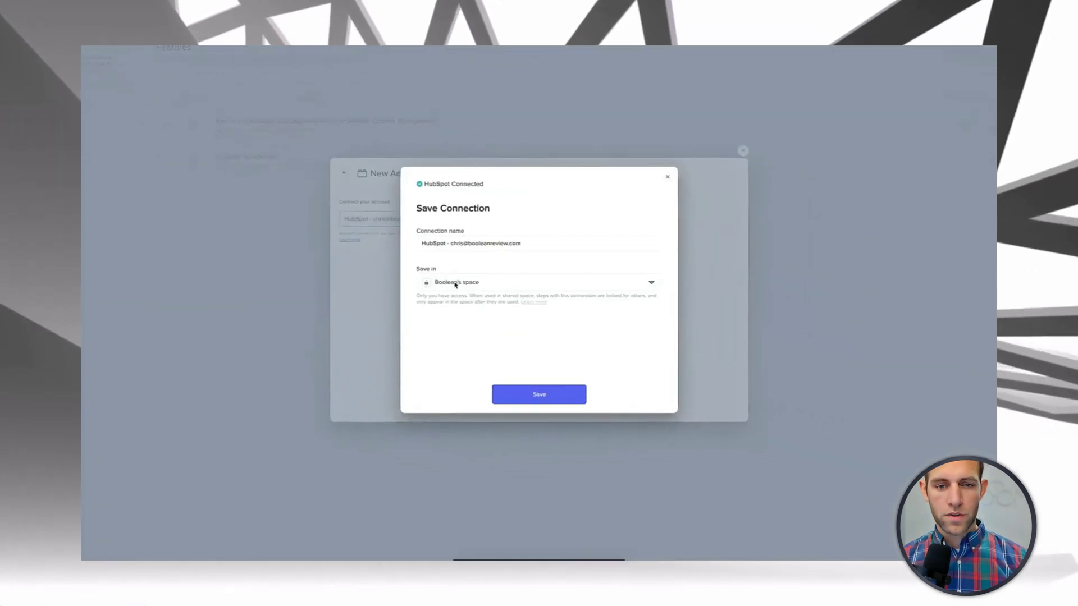
Rename the connection to start with 'YouTube Example HubSpot Demo Account'.
{"action": "double_click", "coordinate": [433, 244]}
{"action": "type", "text": "YouTube Example HubSpot Demo Account"}
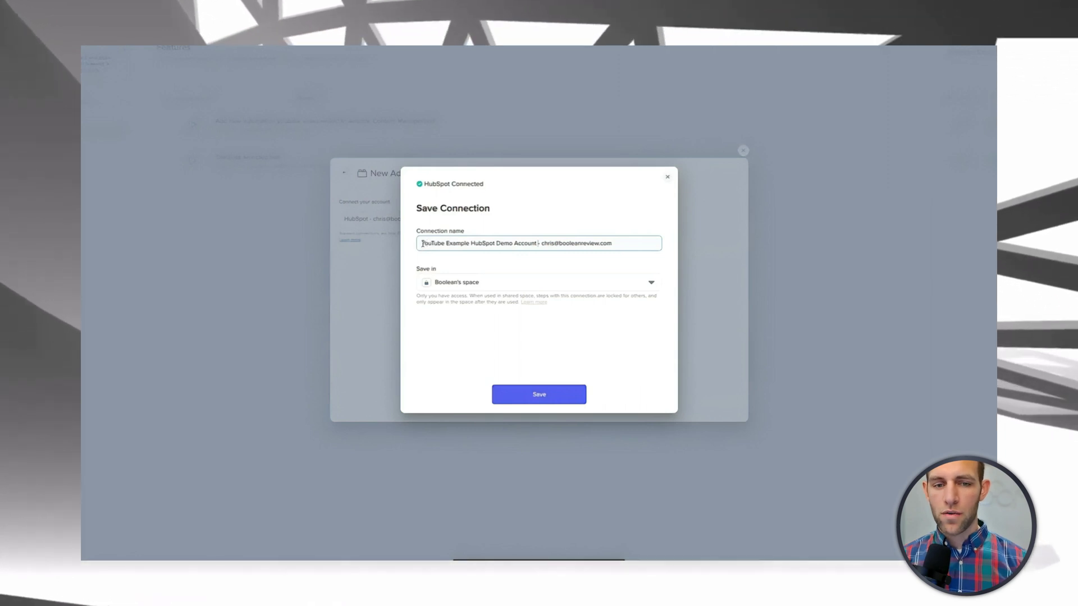
{"action": "left_click_drag", "start_coordinate": [543, 244], "coordinate": [613, 243]}
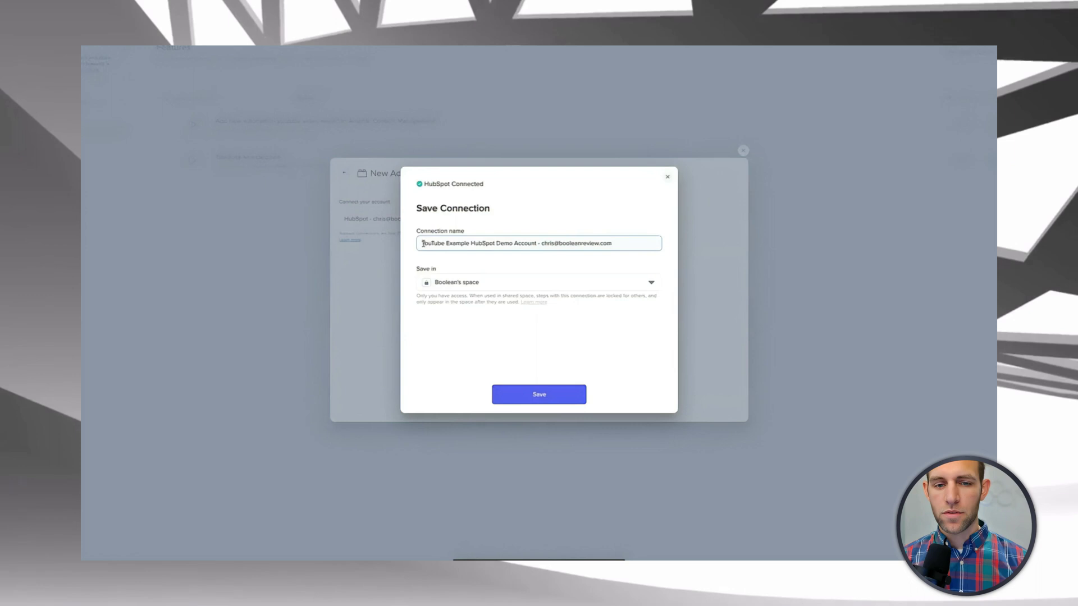
{"action": "left_click_drag", "start_coordinate": [423, 244], "coordinate": [458, 243]}
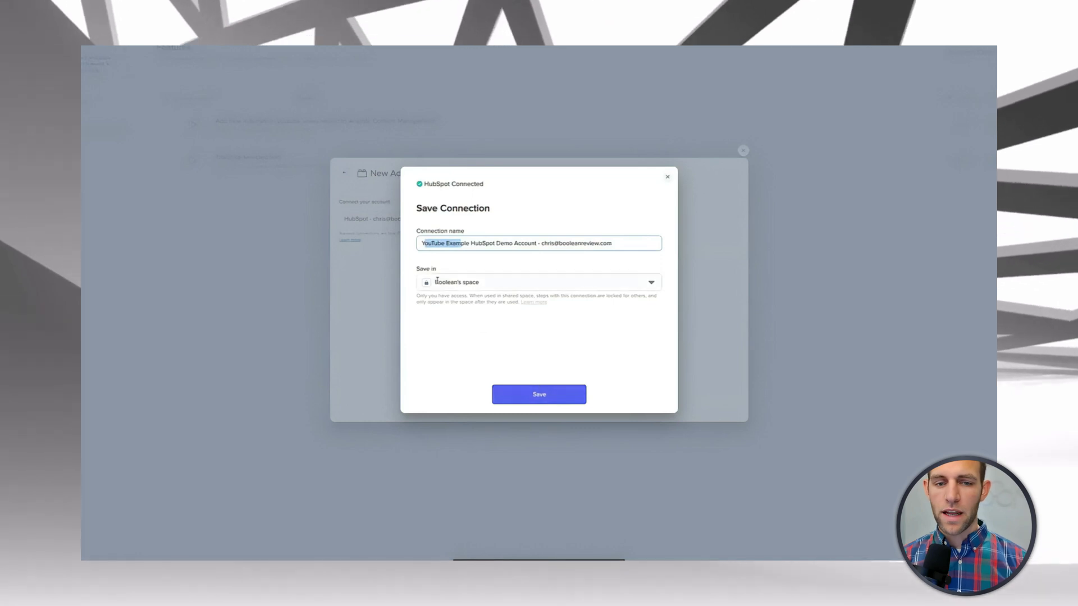
Save the connection and choose to add the button on HubSpot contact records.
{"action": "left_click", "coordinate": [566, 397]}
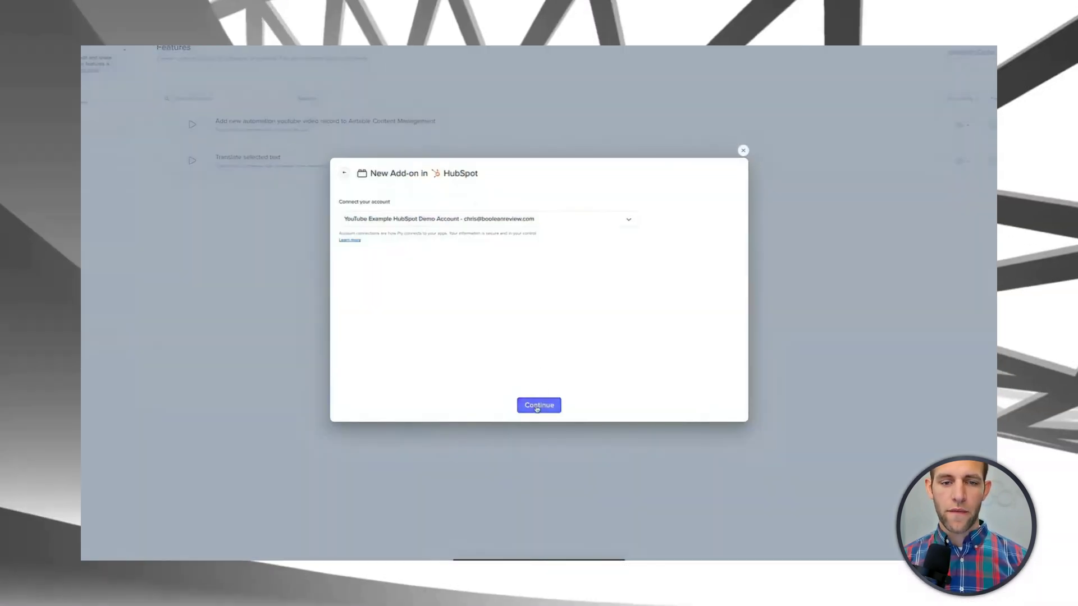
{"action": "left_click", "coordinate": [532, 399]}
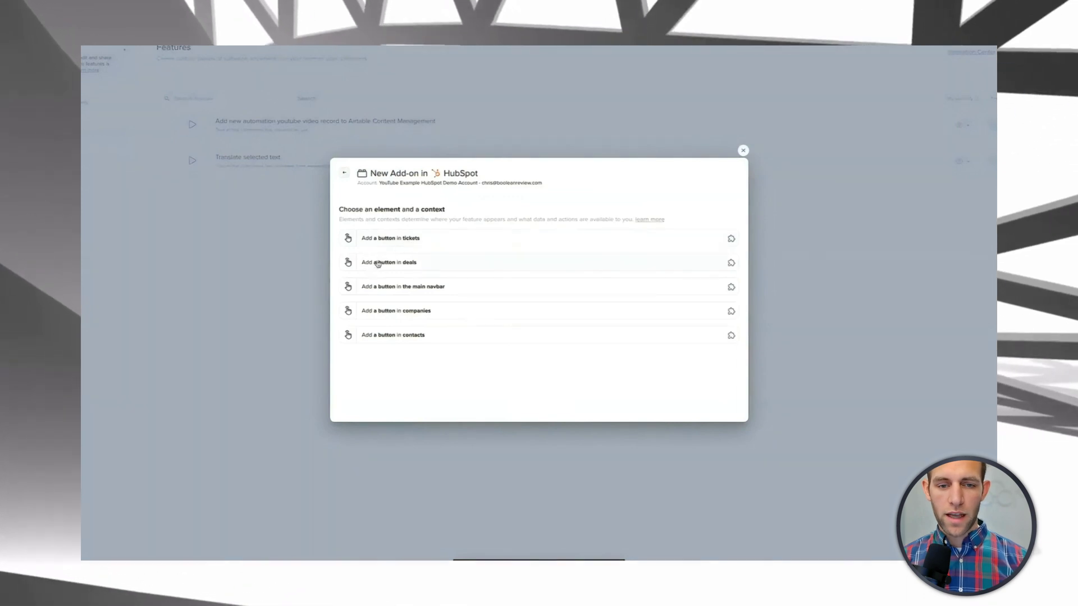
{"action": "left_click", "coordinate": [439, 340]}
Go to the HubSpot account, dismiss Ply's prompts, and open the first contact from Contacts.
{"action": "left_click", "coordinate": [538, 417]}
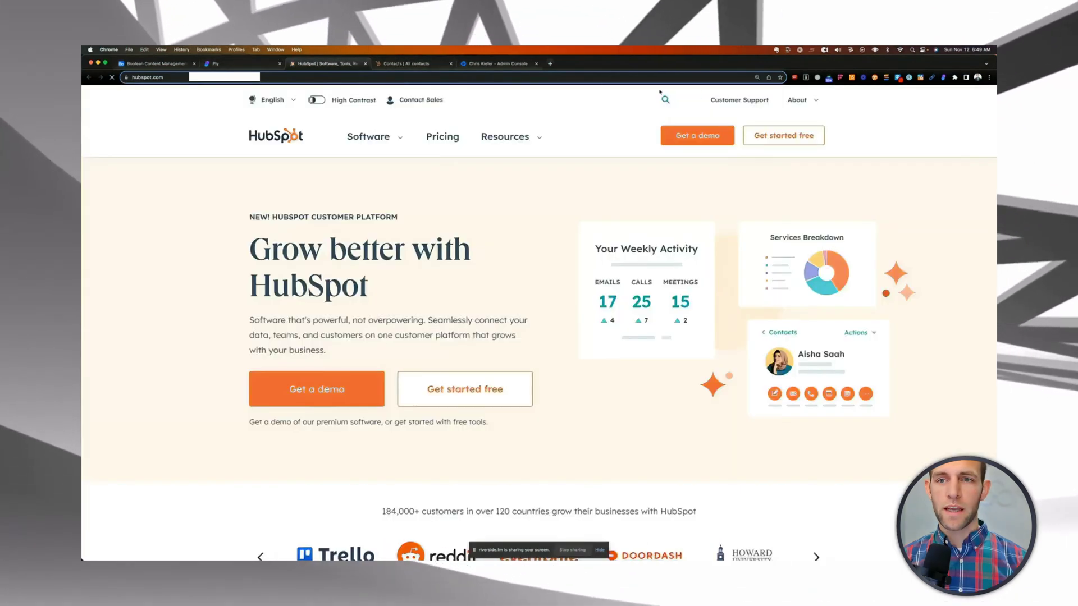
{"action": "left_click", "coordinate": [688, 100]}
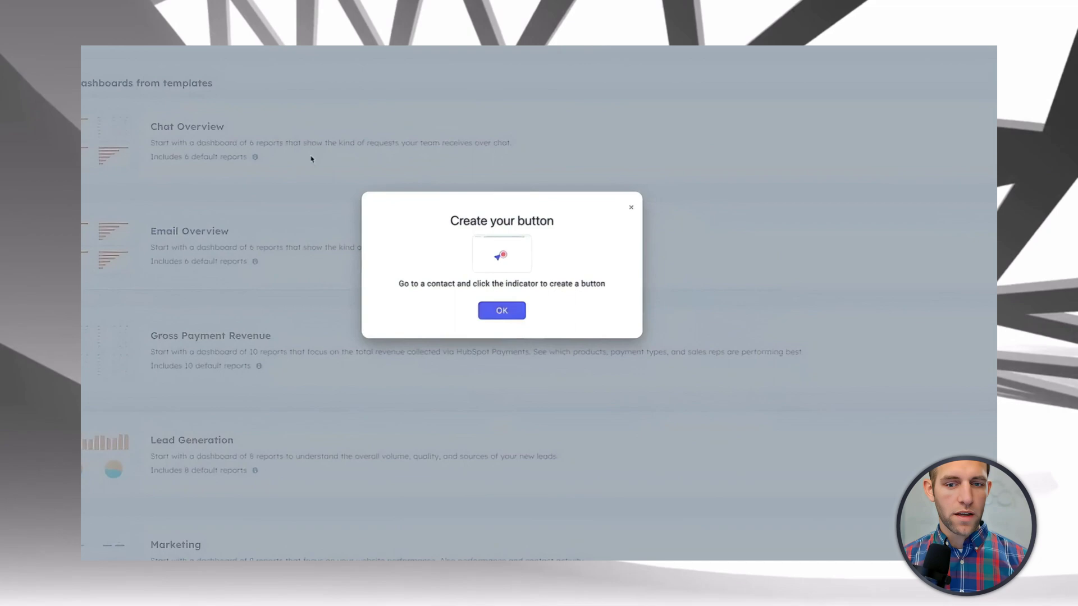
{"action": "left_click", "coordinate": [501, 312]}
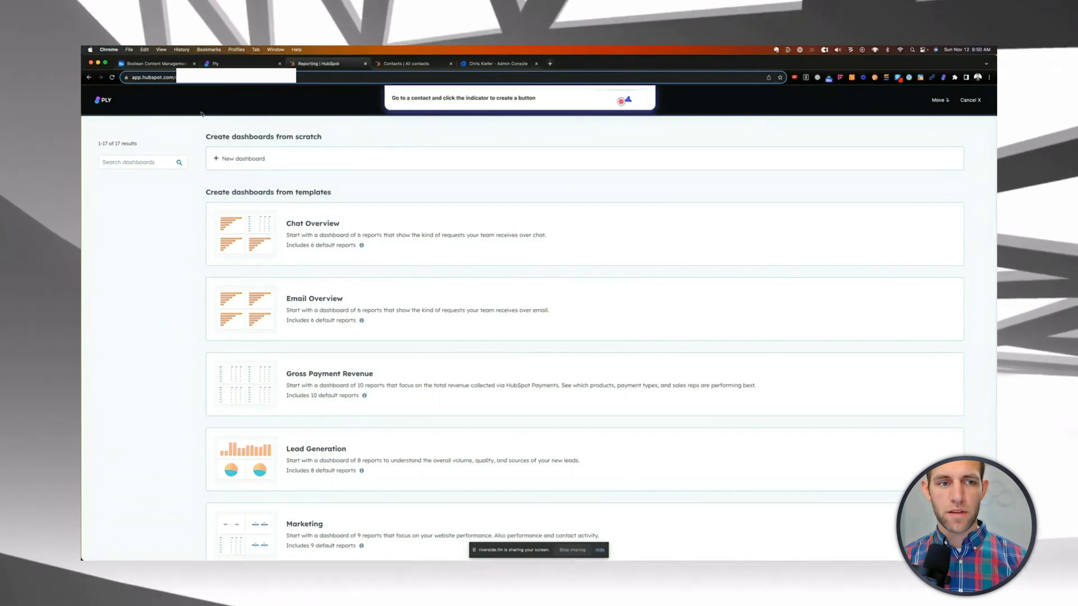
{"action": "left_click", "coordinate": [967, 103]}
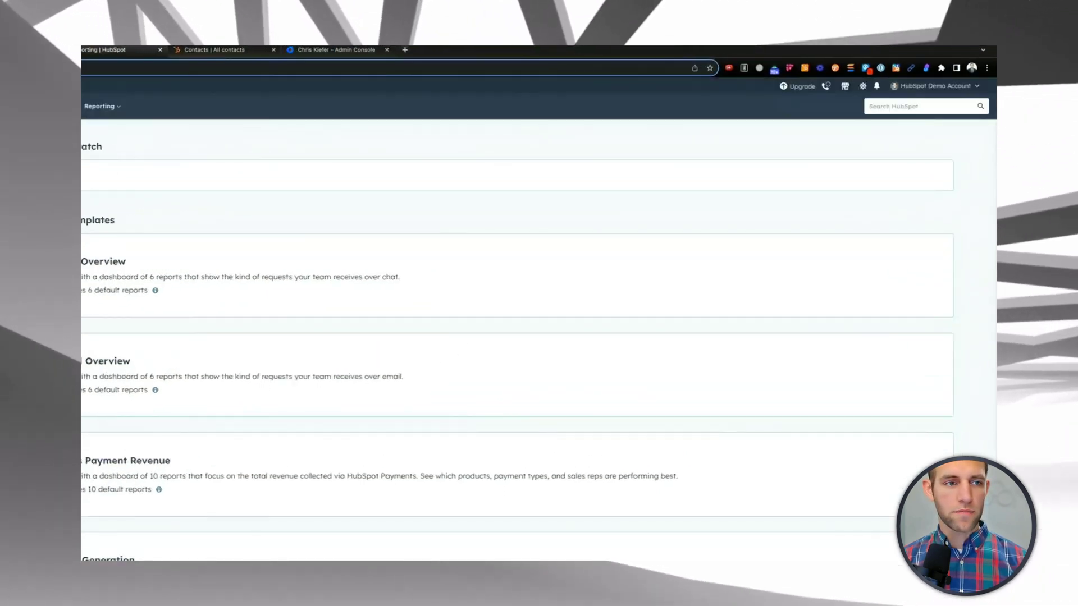
{"action": "left_click", "coordinate": [103, 107]}
{"action": "left_click", "coordinate": [106, 128]}
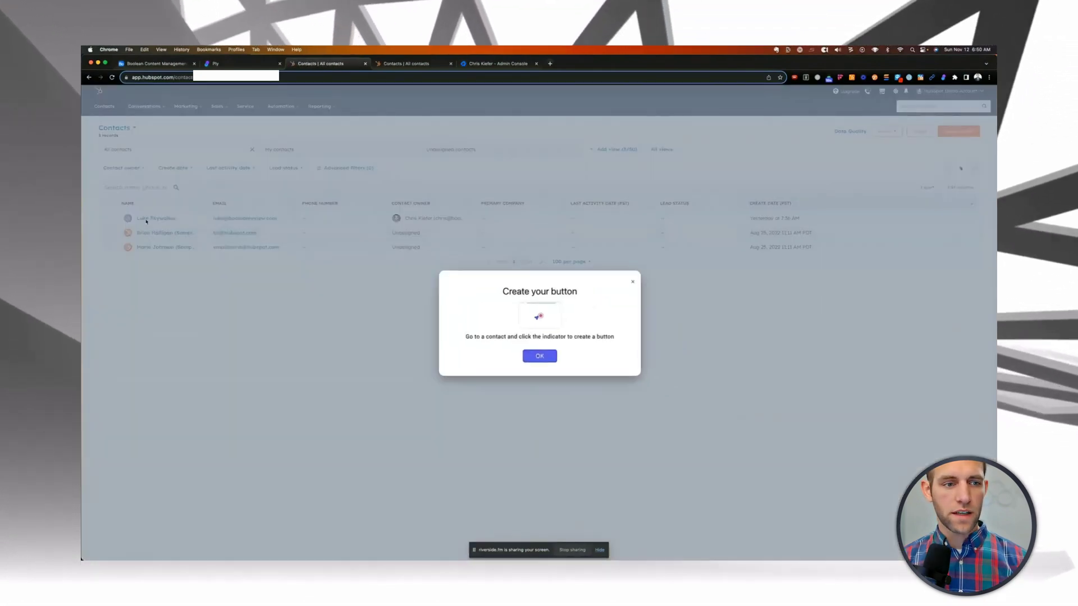
{"action": "left_click", "coordinate": [539, 356]}
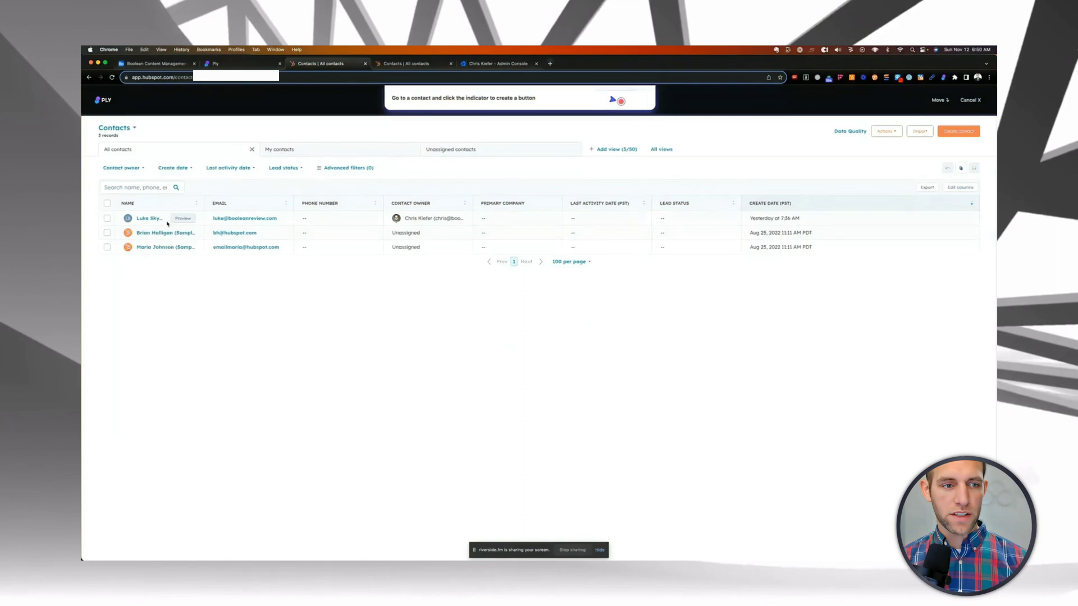
{"action": "left_click", "coordinate": [145, 219]}
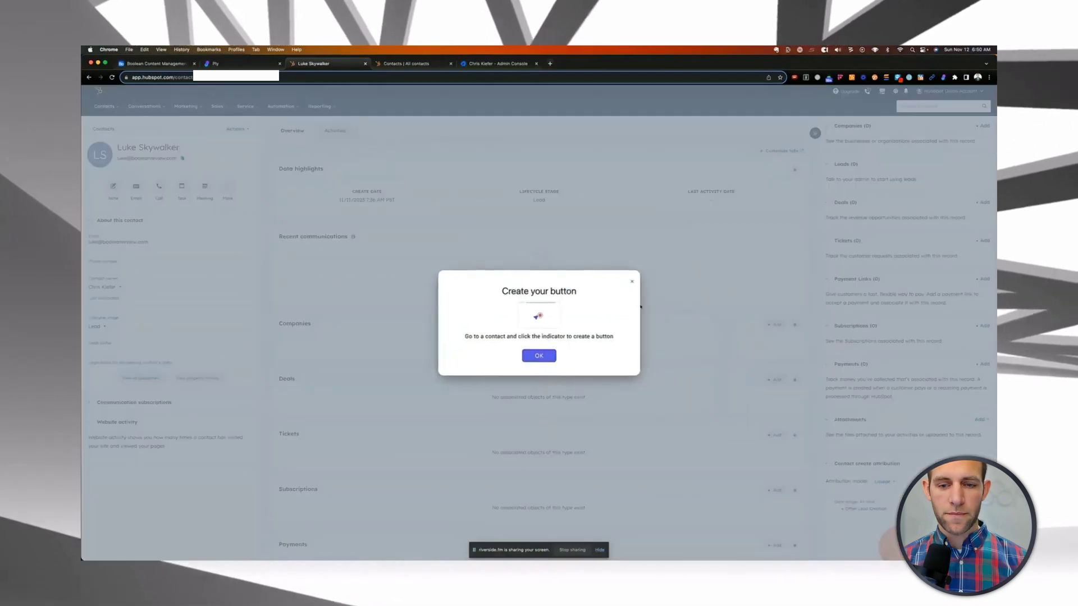
Start designing the contact button and give it the briefcase icon found by searching 'brie'.
{"action": "left_click", "coordinate": [539, 356]}
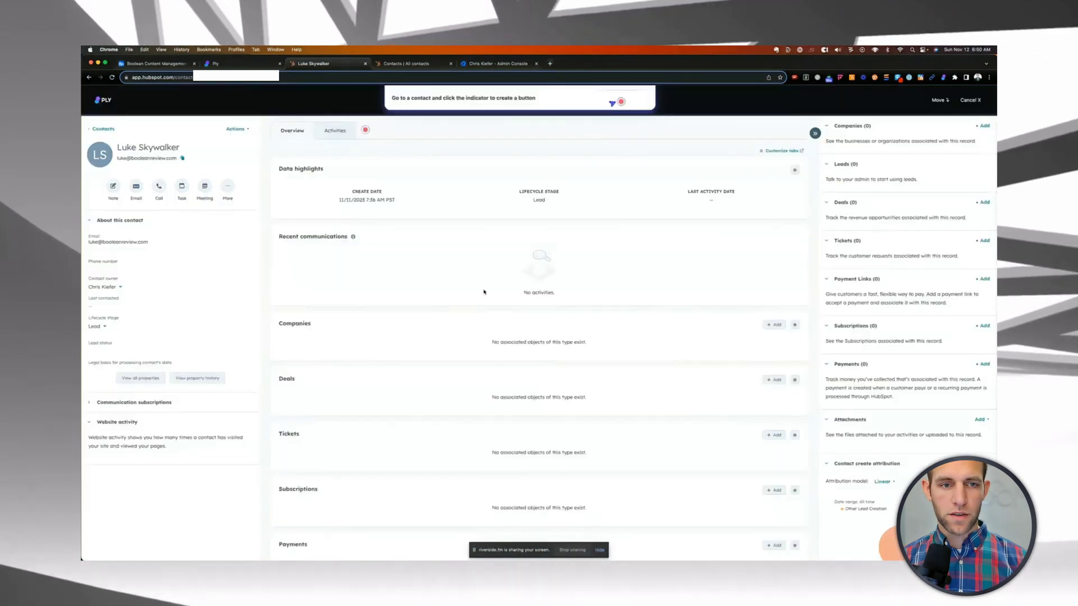
{"action": "left_click", "coordinate": [365, 131]}
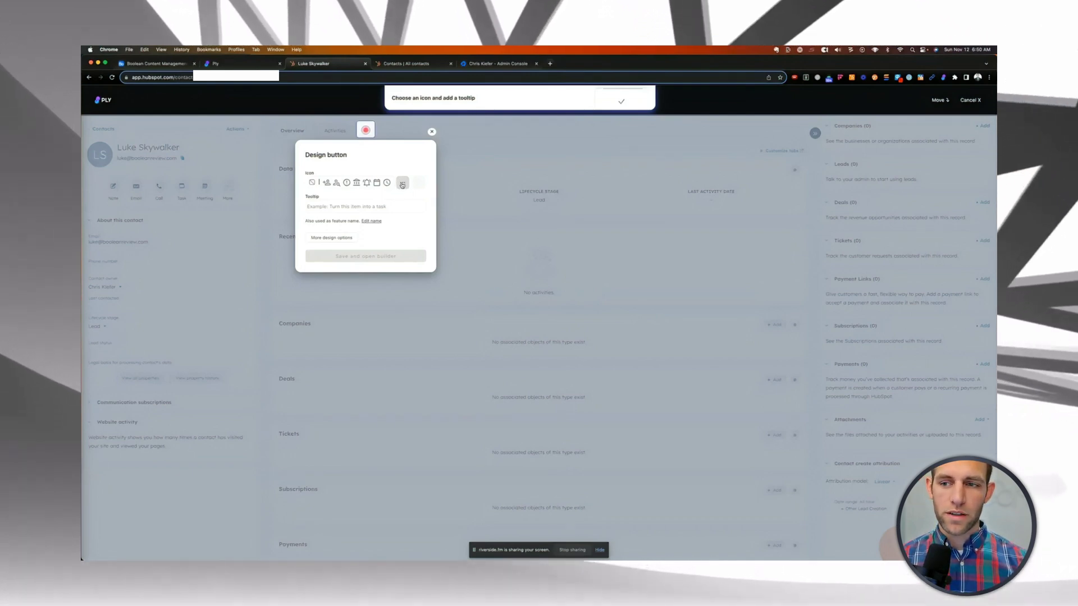
{"action": "left_click", "coordinate": [403, 185]}
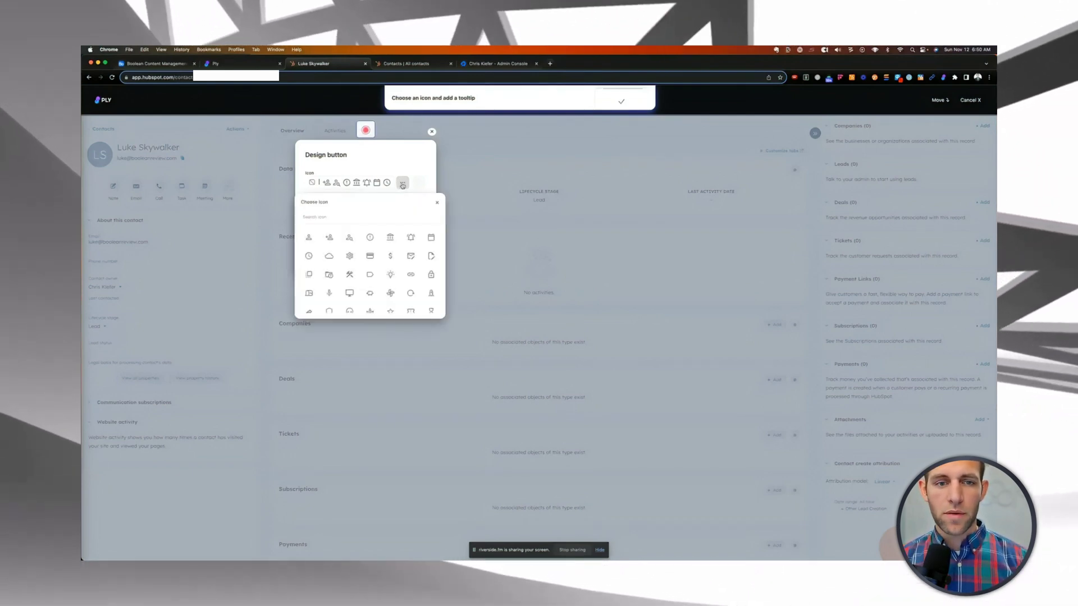
{"action": "type", "text": "brief"}
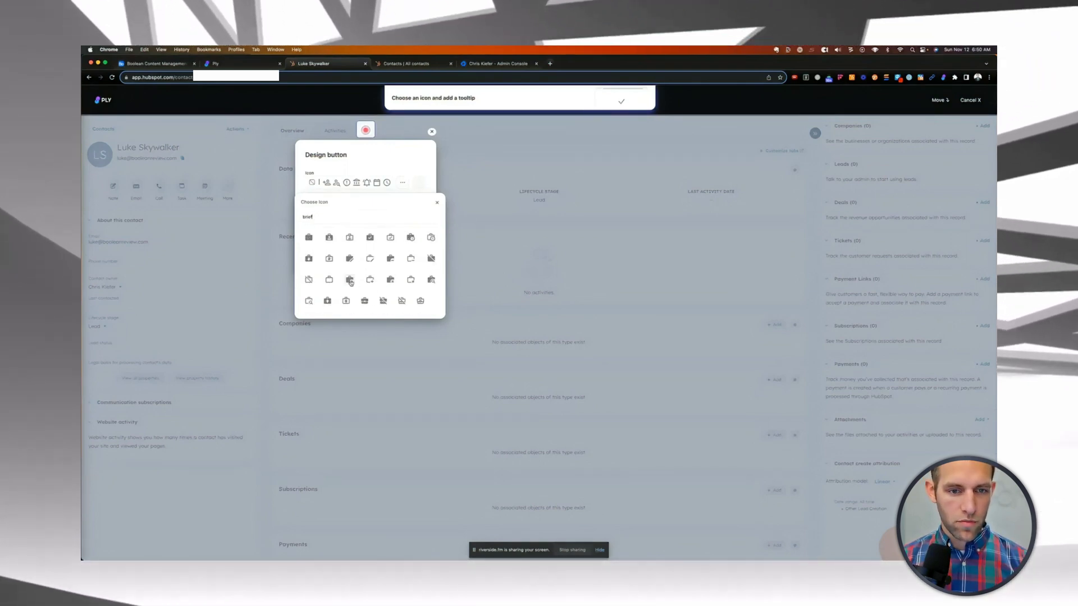
{"action": "left_click", "coordinate": [350, 279]}
Make the icon colour deep red, then save the design and open the builder.
{"action": "left_click", "coordinate": [409, 182]}
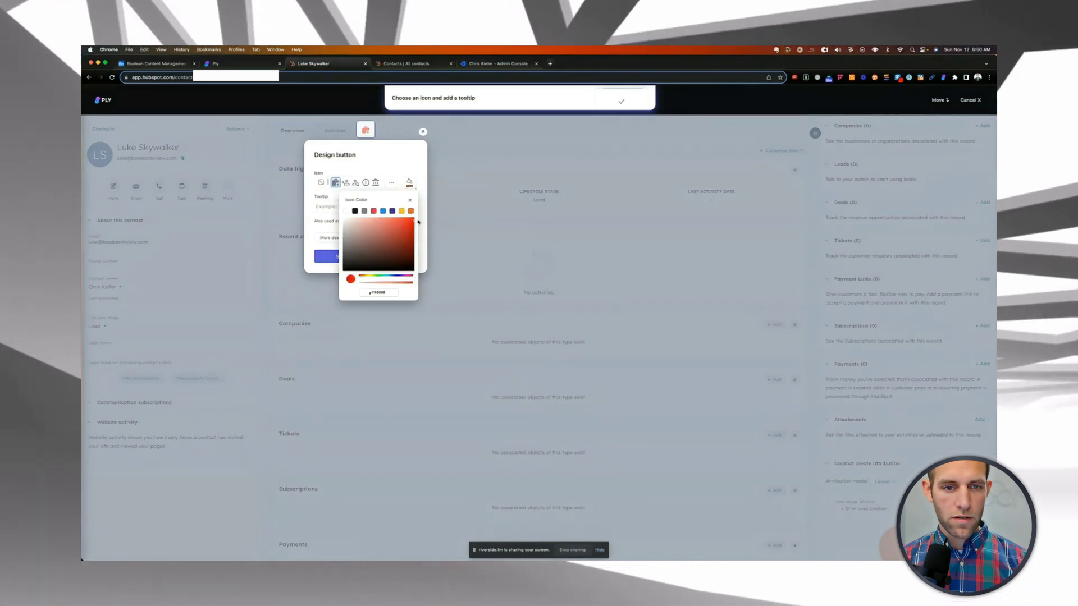
{"action": "left_click_drag", "start_coordinate": [404, 223], "coordinate": [415, 224]}
{"action": "left_click", "coordinate": [411, 157]}
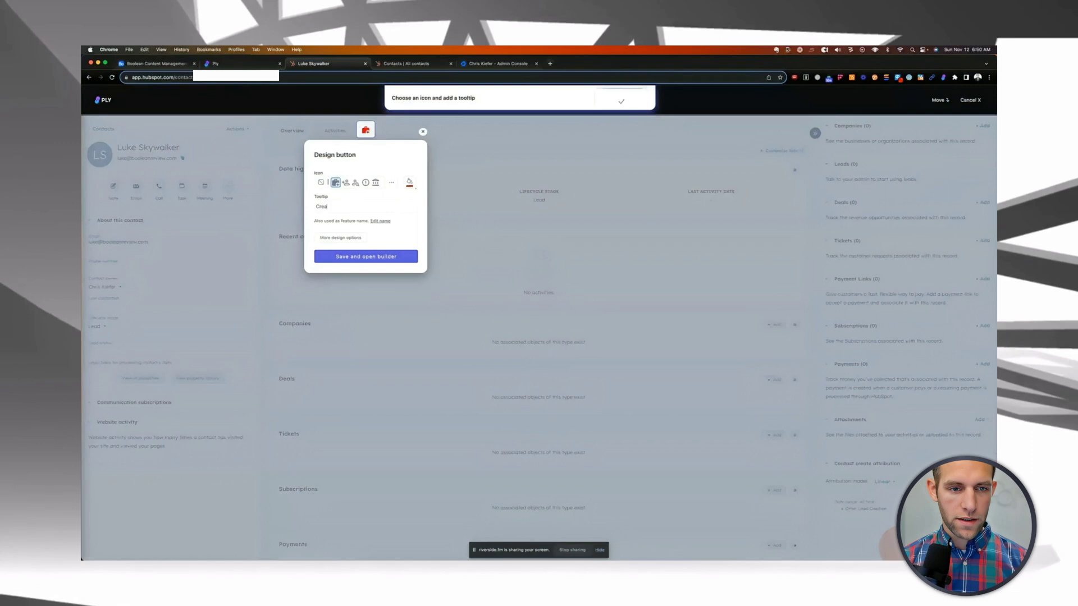
{"action": "left_click", "coordinate": [375, 256]}
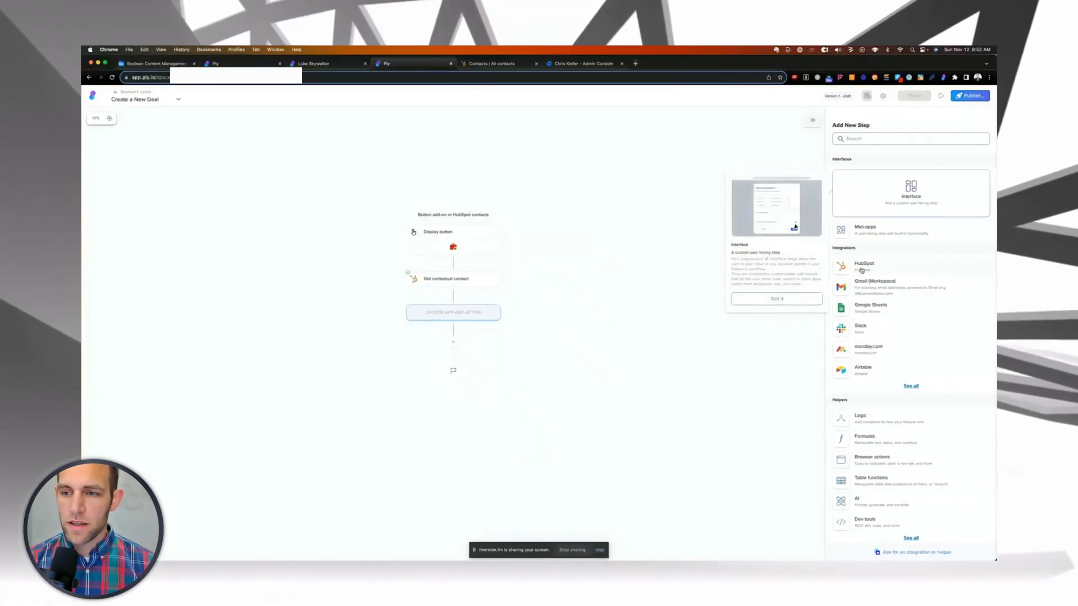
Add a HubSpot 'Create a deal' step using the HubSpot demo account.
{"action": "left_click", "coordinate": [862, 268]}
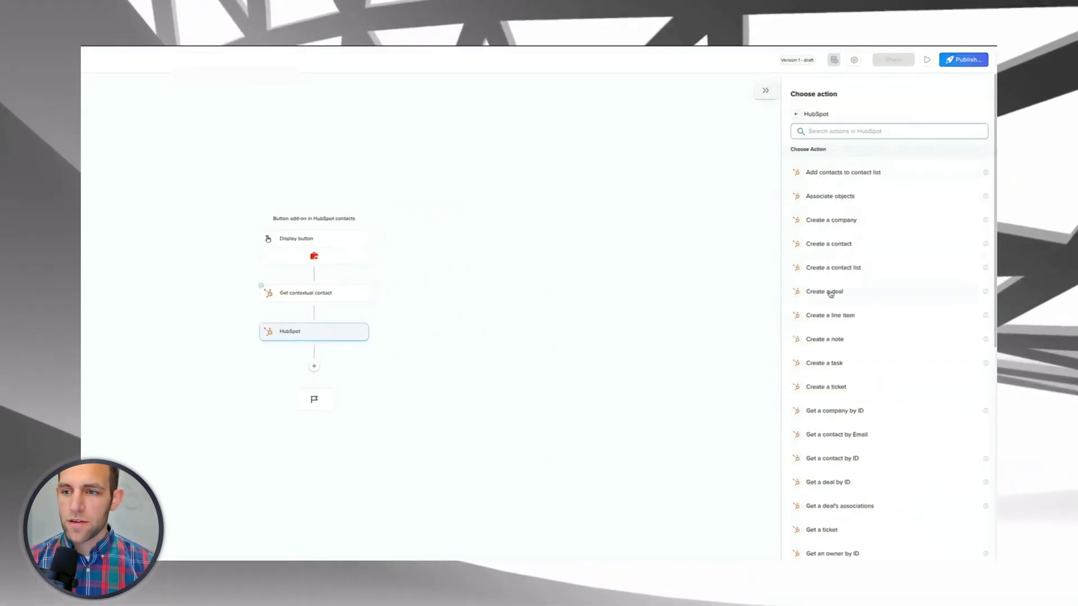
{"action": "left_click", "coordinate": [831, 292]}
{"action": "left_click", "coordinate": [807, 136]}
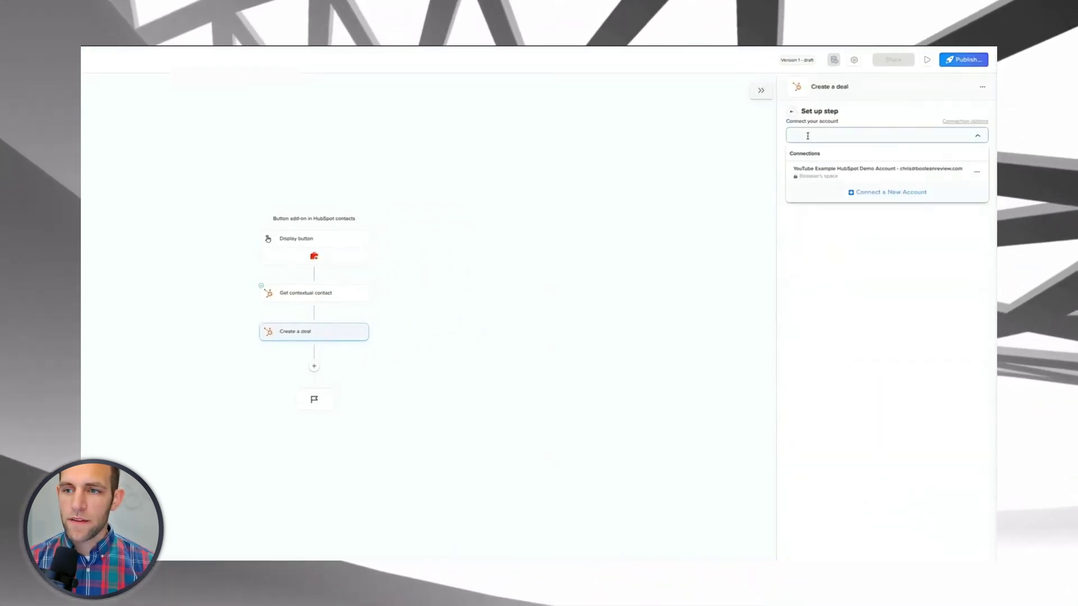
{"action": "left_click", "coordinate": [873, 168]}
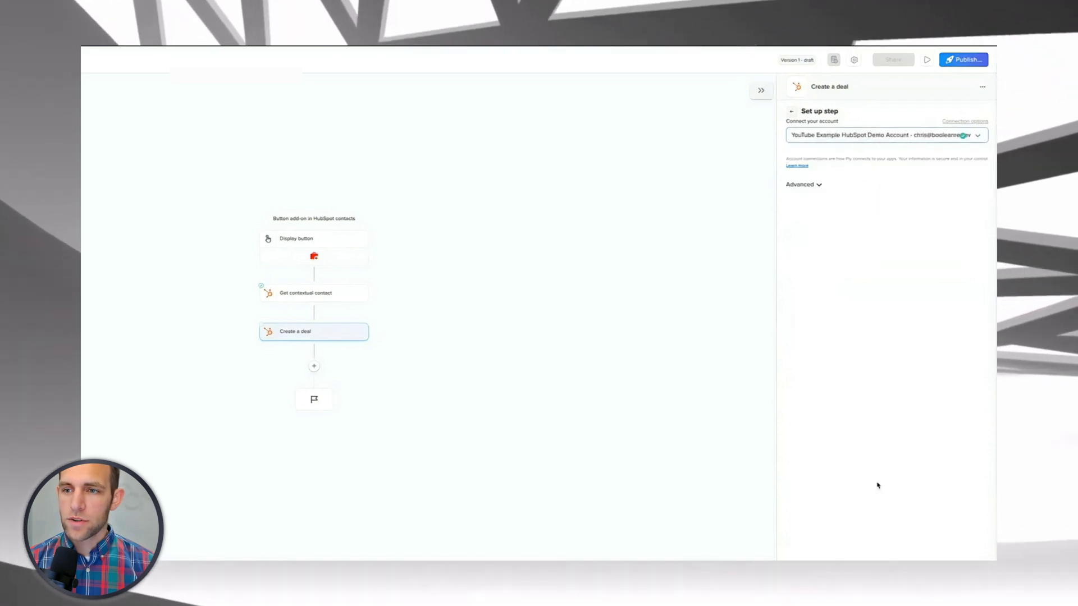
Set Deal Name to the contact's Lastname and Firstname tokens, then insert a step above it.
{"action": "left_click", "coordinate": [842, 160]}
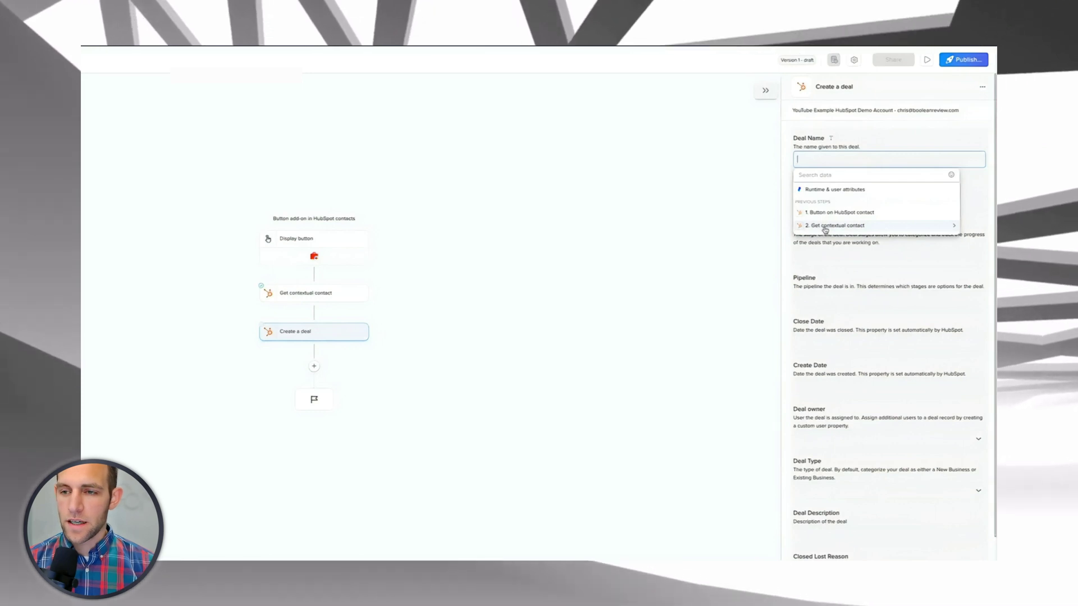
{"action": "left_click", "coordinate": [825, 226]}
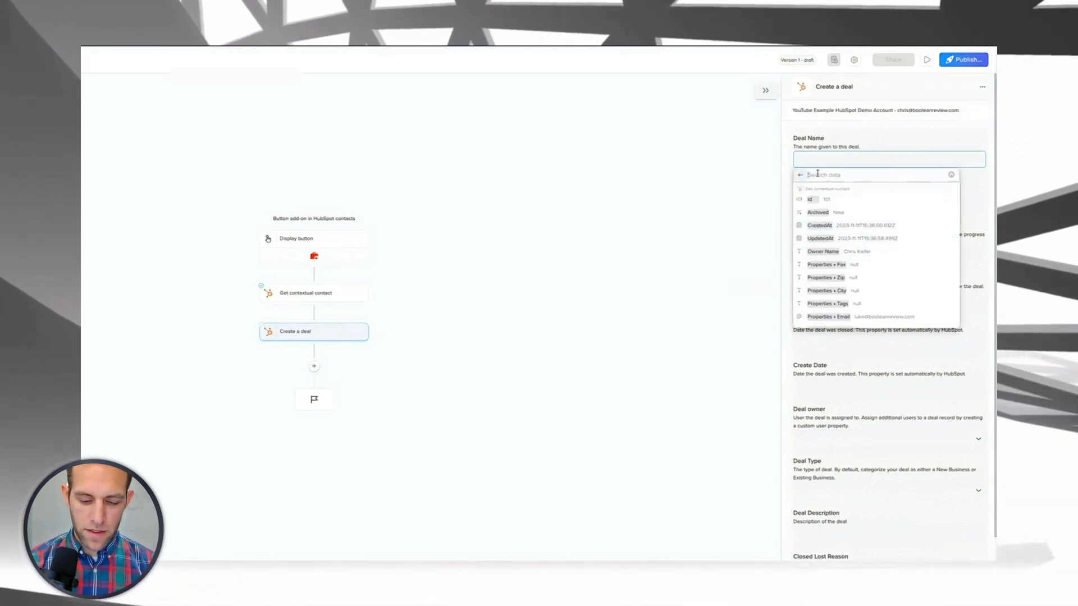
{"action": "type", "text": "lastname"}
{"action": "left_click", "coordinate": [828, 200]}
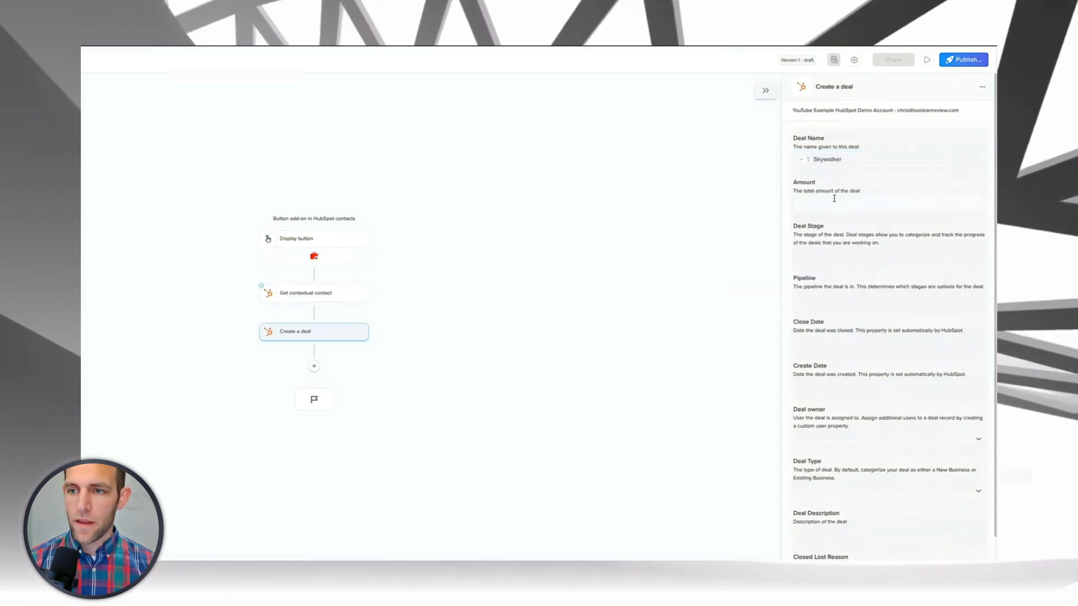
{"action": "left_click", "coordinate": [853, 164]}
{"action": "type", "text": "firstn"}
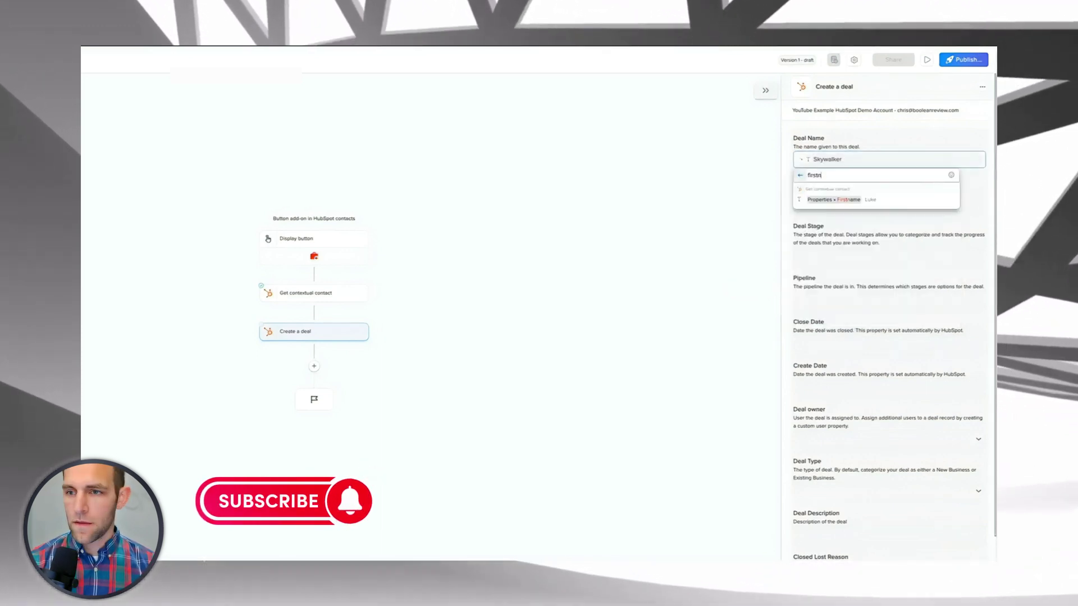
{"action": "left_click", "coordinate": [834, 200]}
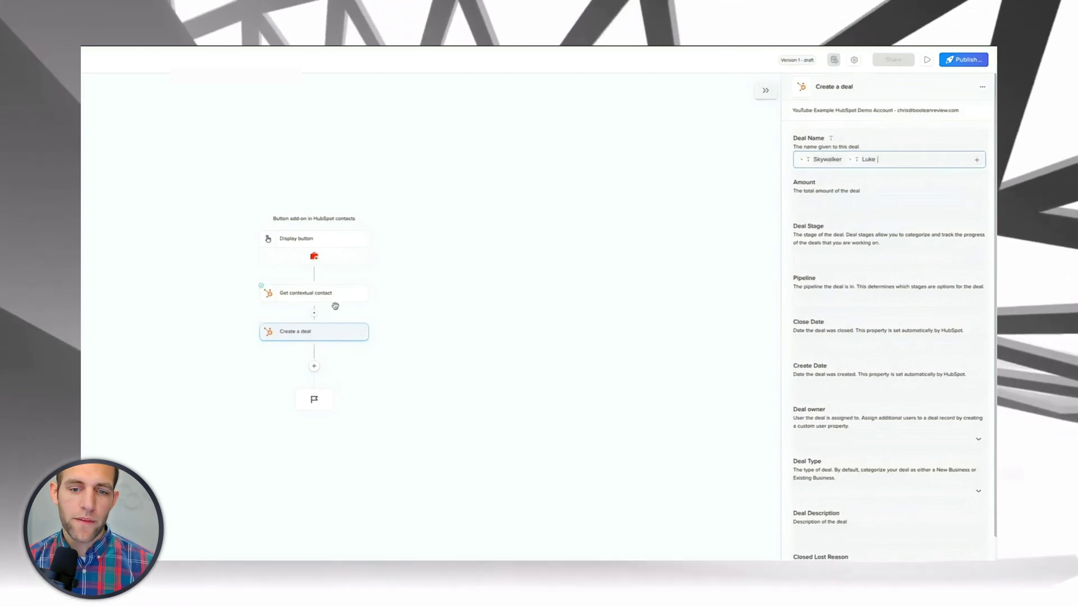
{"action": "left_click", "coordinate": [315, 314]}
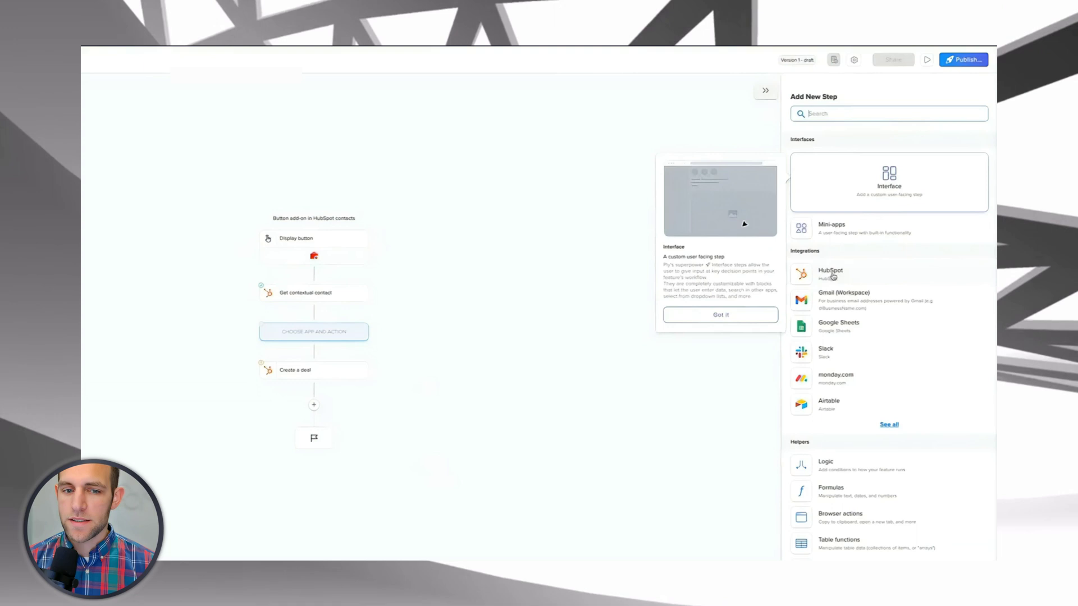
Add a 'Format a time' step found by searching 'time'.
{"action": "type", "text": "uti"}
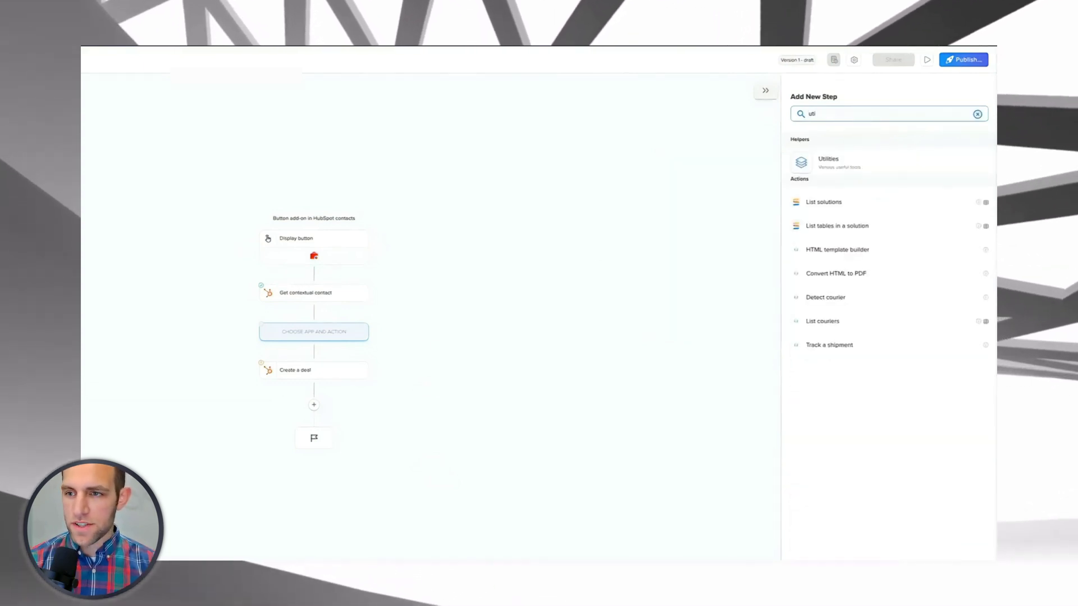
{"action": "key", "text": "BackSpace"}
{"action": "key", "text": "BackSpace"}
{"action": "key", "text": "BackSpace"}
{"action": "type", "text": "time"}
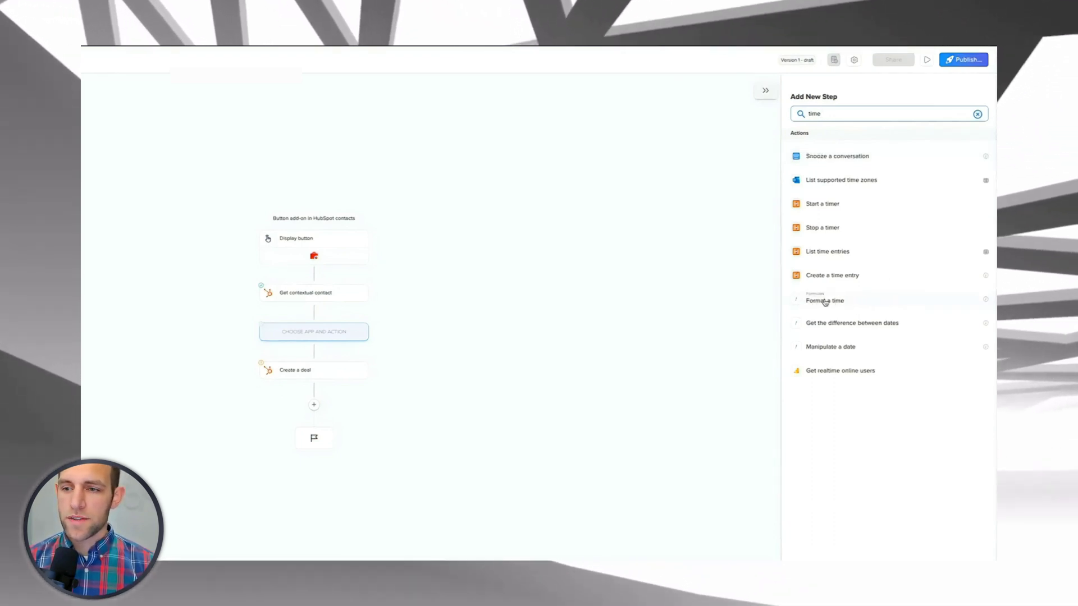
{"action": "left_click", "coordinate": [849, 304]}
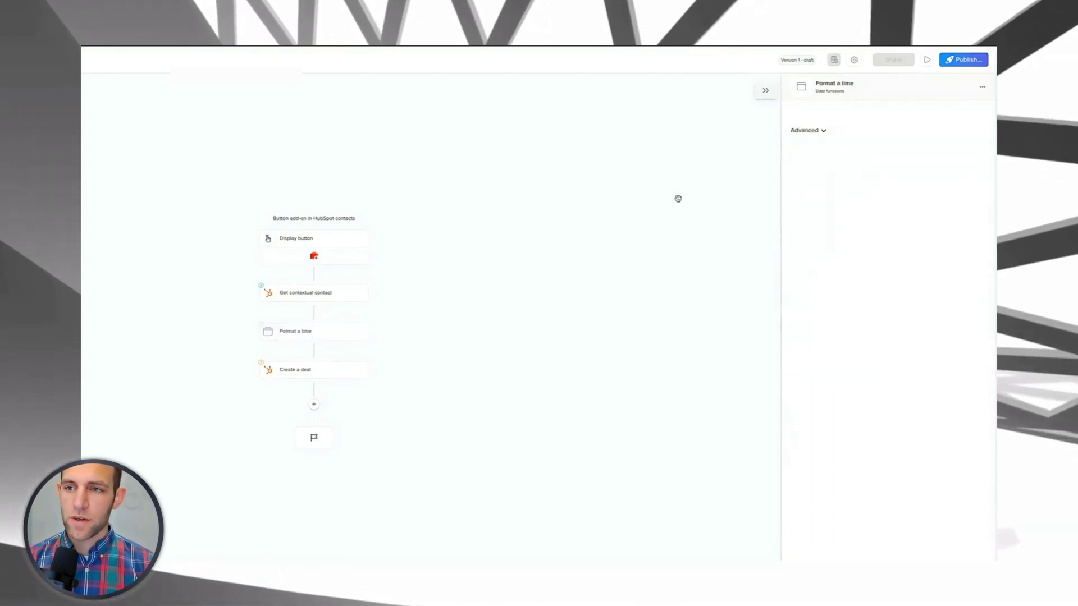
Format the current Date | UTC as MMDDYY and test the step.
{"action": "left_click", "coordinate": [814, 128]}
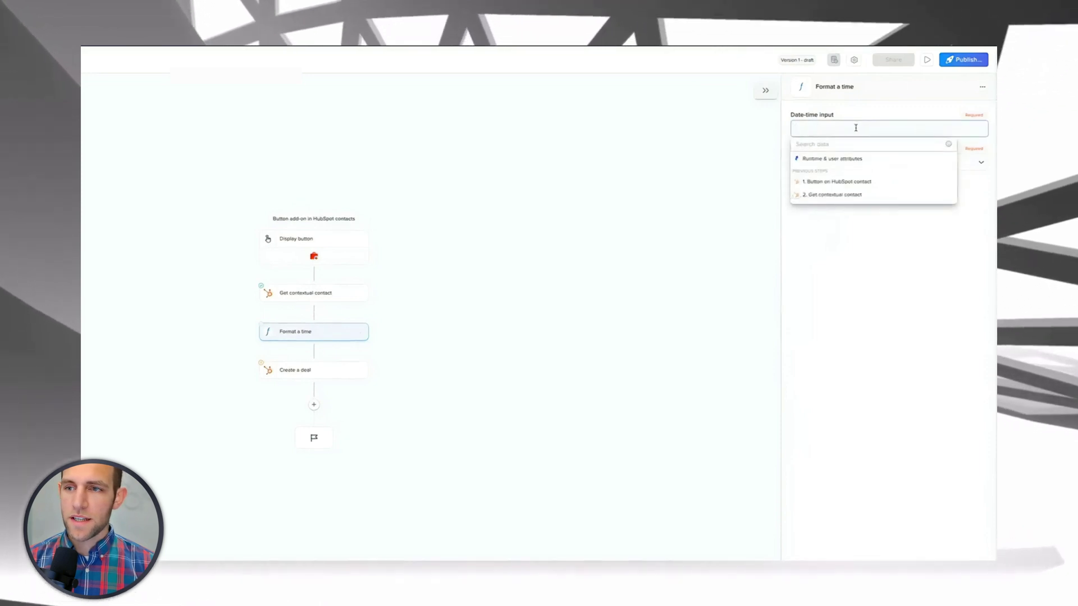
{"action": "left_click", "coordinate": [821, 160]}
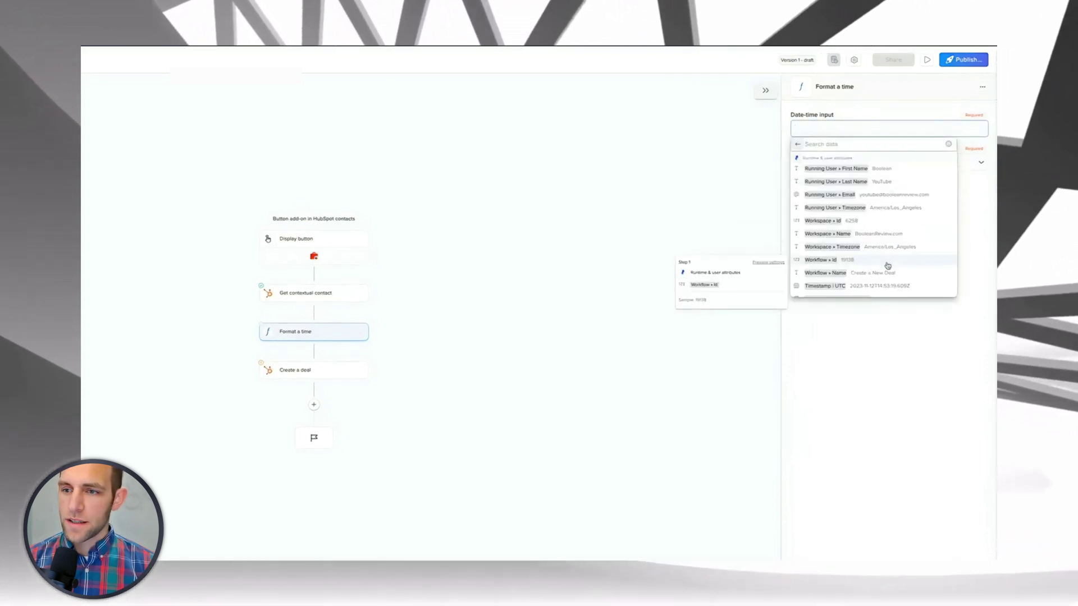
{"action": "scroll", "coordinate": [848, 264], "scroll_direction": "down", "scroll_amount": 1}
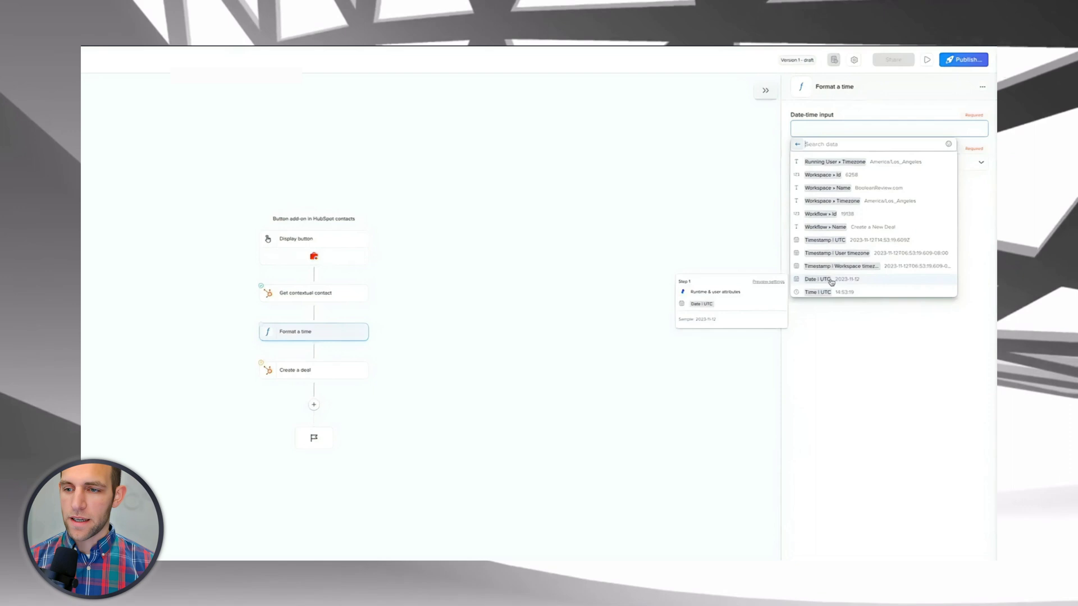
{"action": "left_click", "coordinate": [811, 277]}
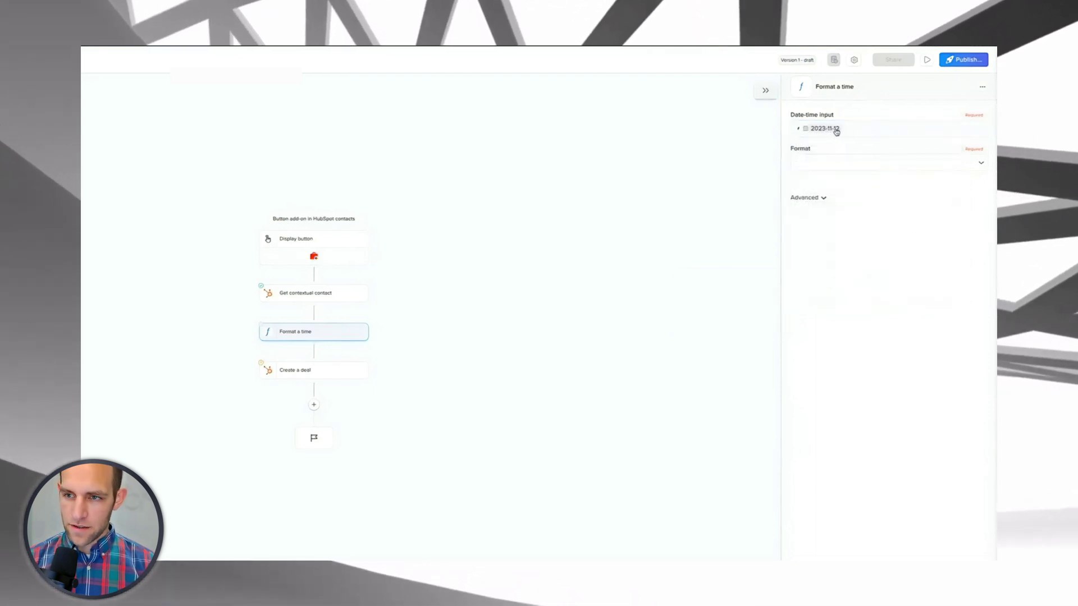
{"action": "left_click", "coordinate": [828, 162]}
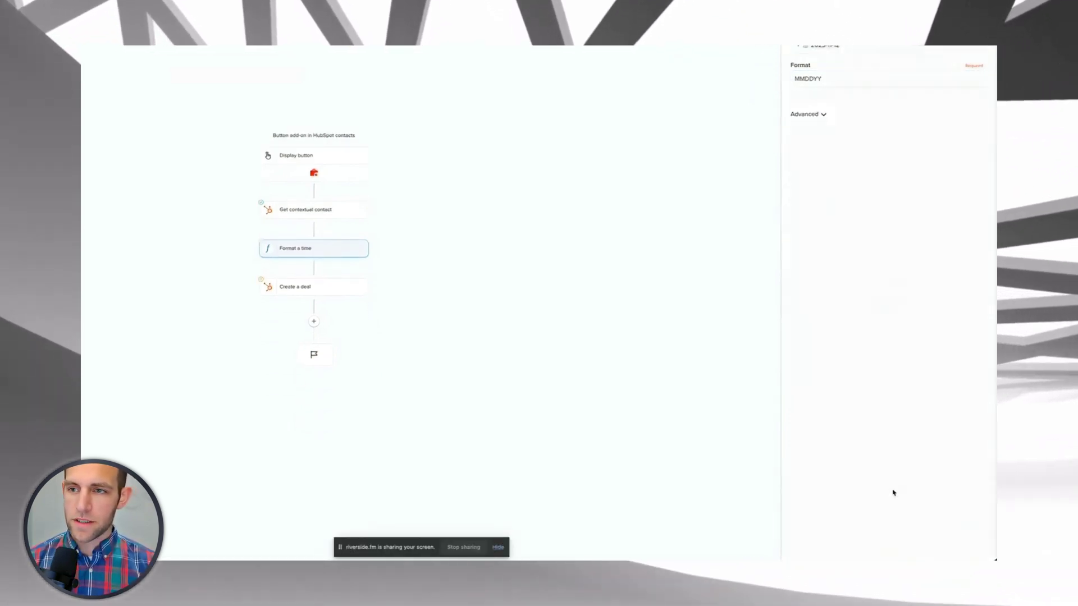
{"action": "left_click", "coordinate": [894, 493]}
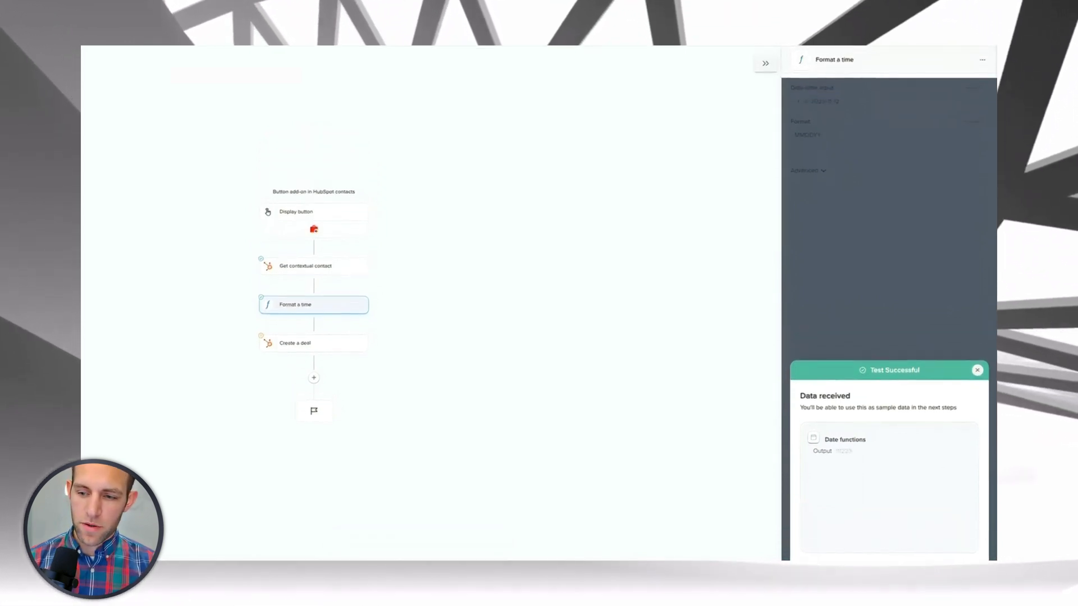
{"action": "left_click", "coordinate": [977, 398]}
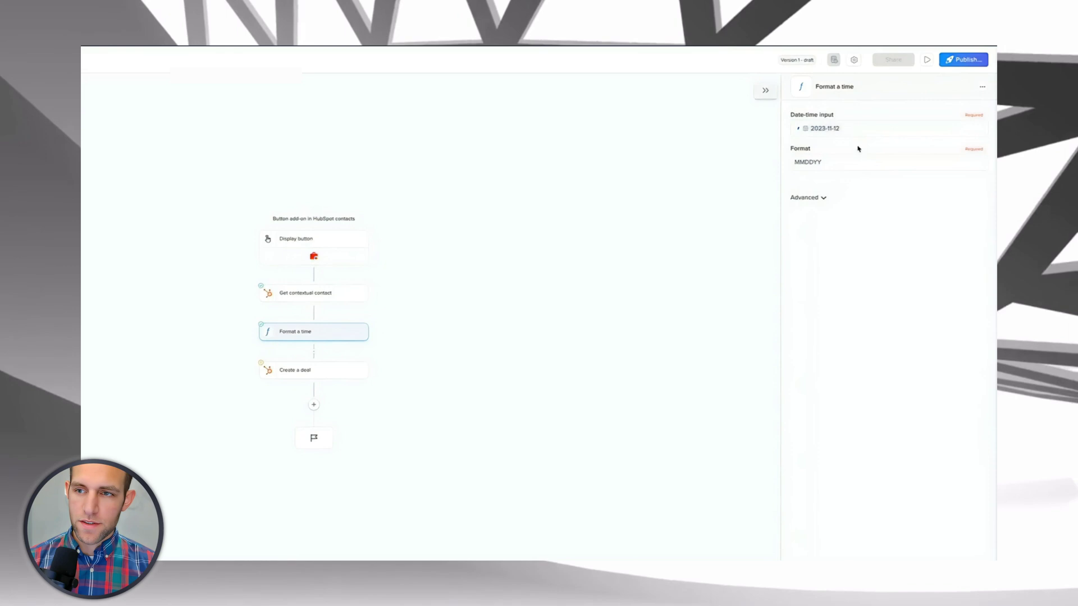
Rename the step to 'Format Current Date as MMDDYY'.
{"action": "left_click", "coordinate": [943, 91]}
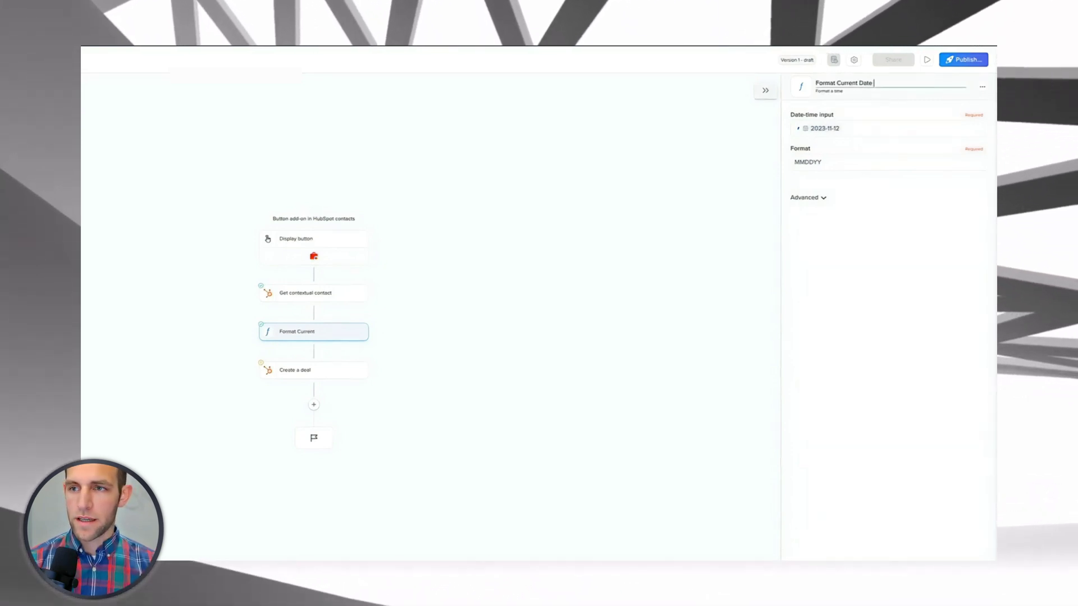
{"action": "type", "text": "YY"}
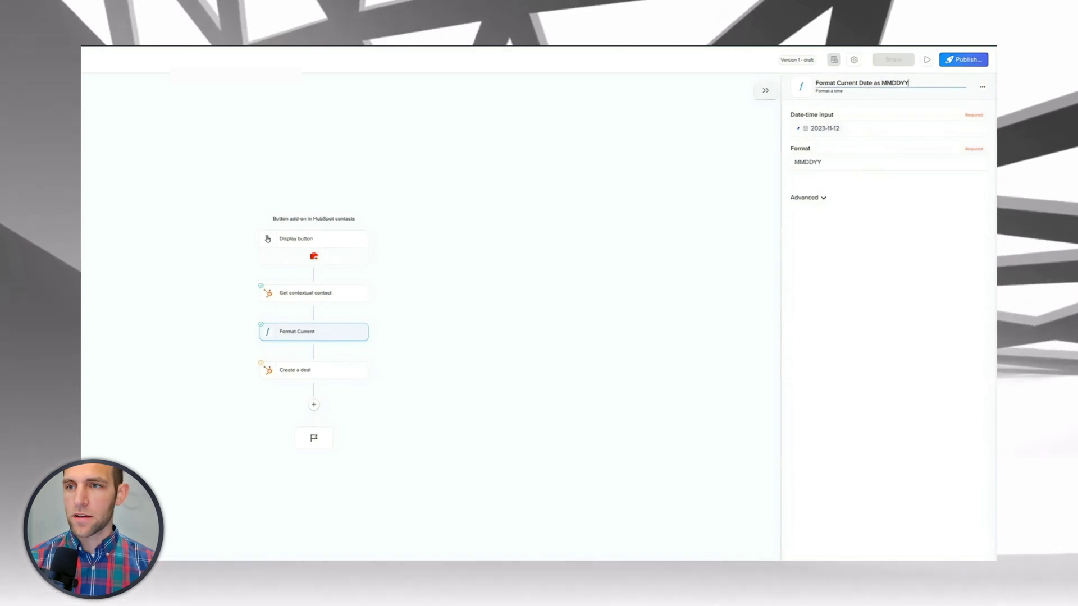
{"action": "key", "text": "Return"}
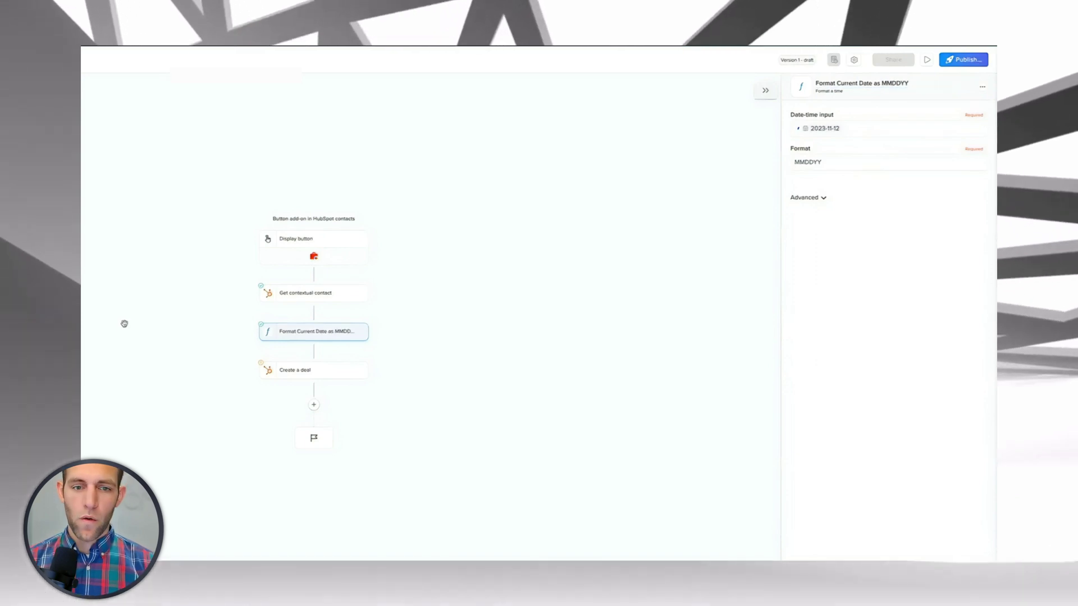
{"action": "left_click", "coordinate": [303, 370]}
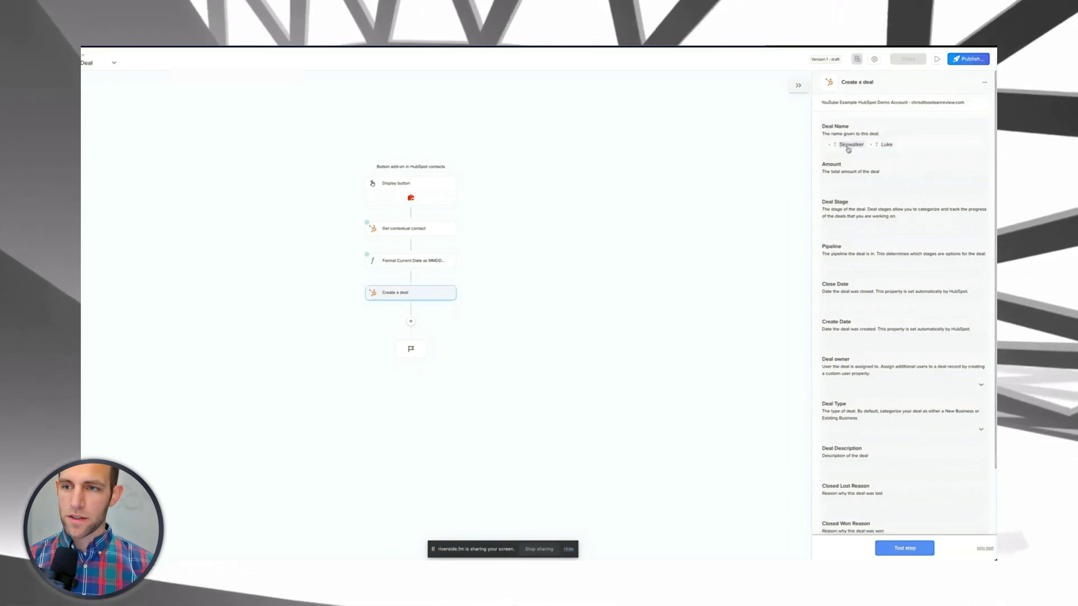
Append the Format Current Date step's MMDDYY output to the deal name.
{"action": "left_click", "coordinate": [922, 148]}
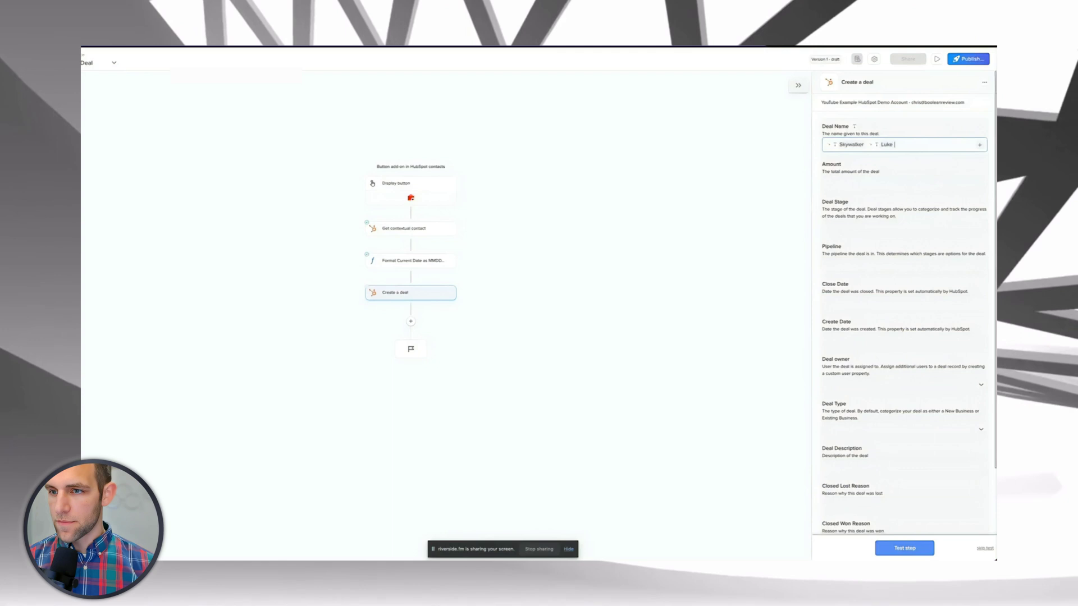
{"action": "left_click", "coordinate": [980, 145]}
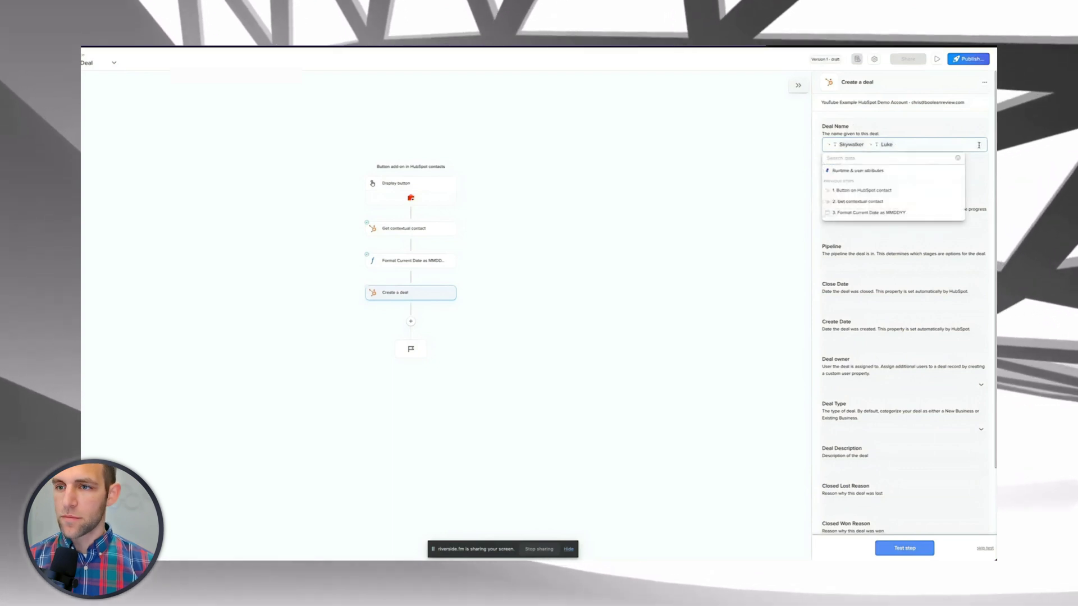
{"action": "left_click", "coordinate": [884, 214]}
{"action": "left_click", "coordinate": [848, 177]}
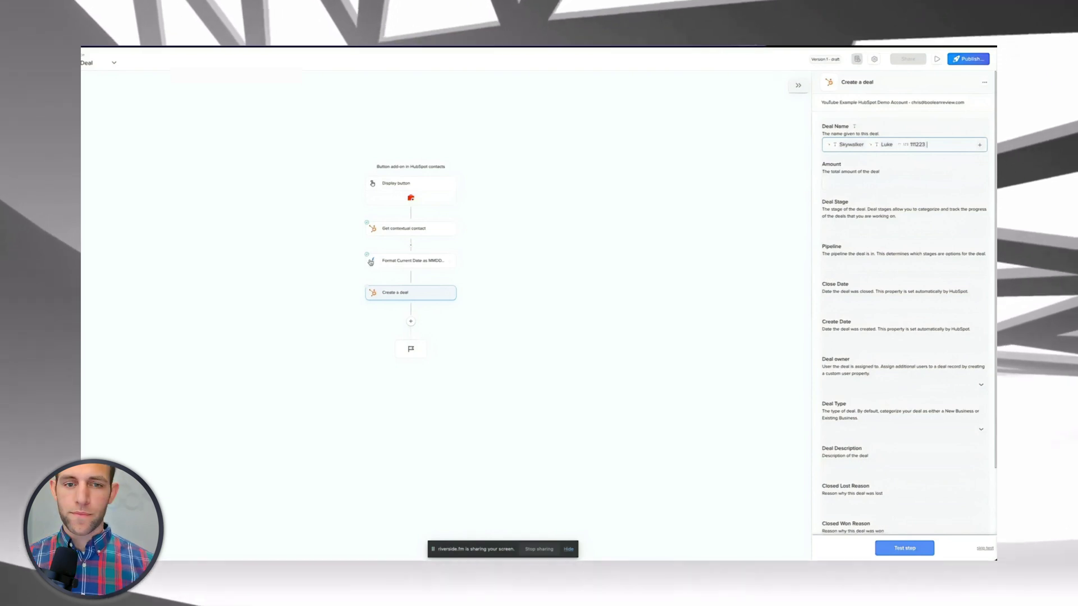
{"action": "left_click", "coordinate": [449, 228]}
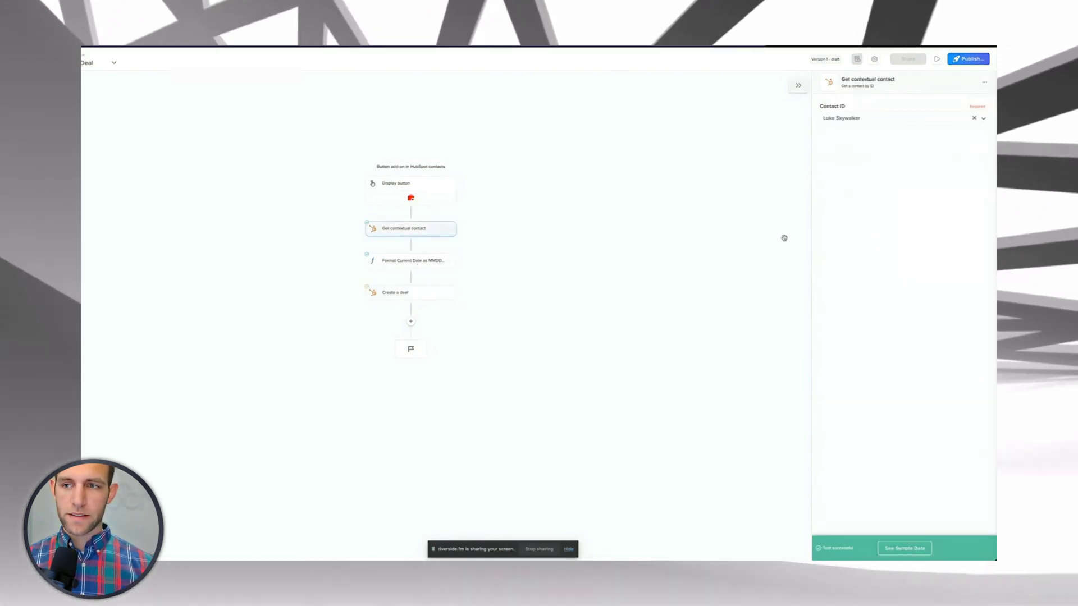
{"action": "left_click", "coordinate": [393, 356]}
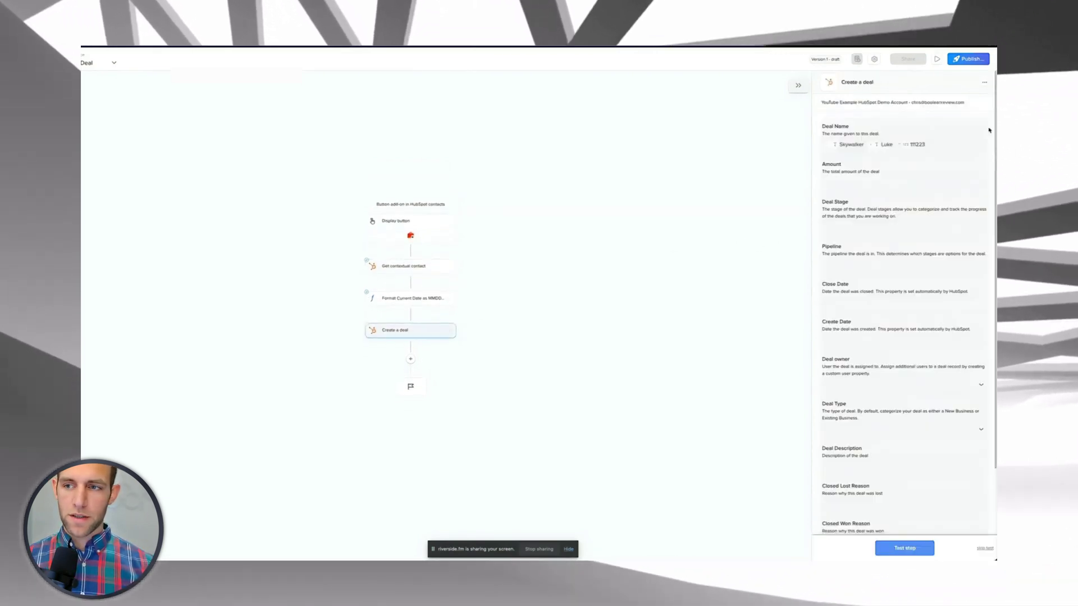
Append the contact owner's name (Properties › Ownername) to the deal name.
{"action": "left_click", "coordinate": [944, 144]}
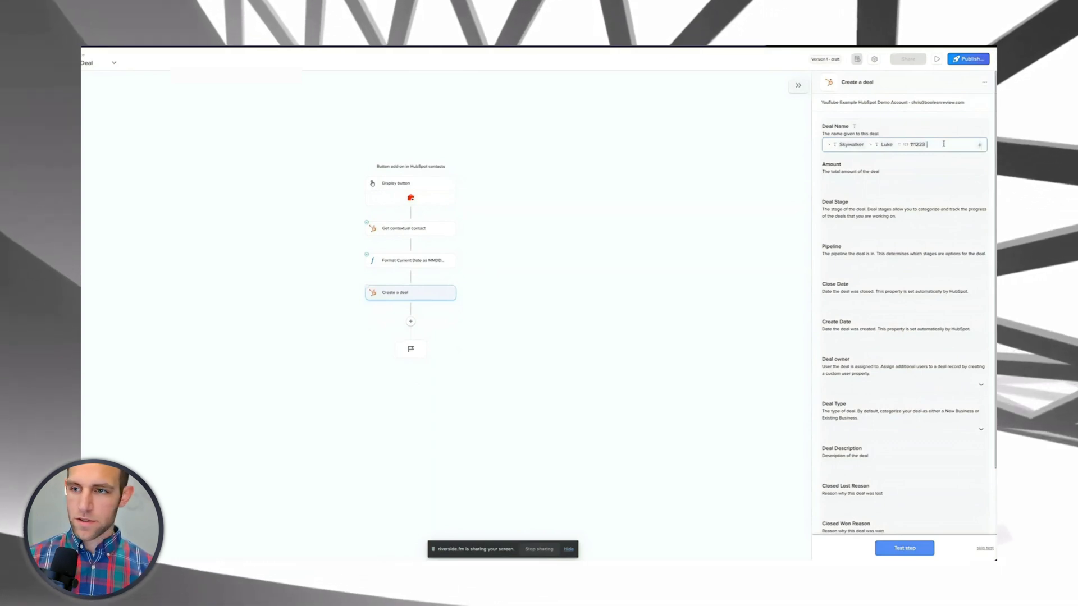
{"action": "left_click", "coordinate": [980, 144]}
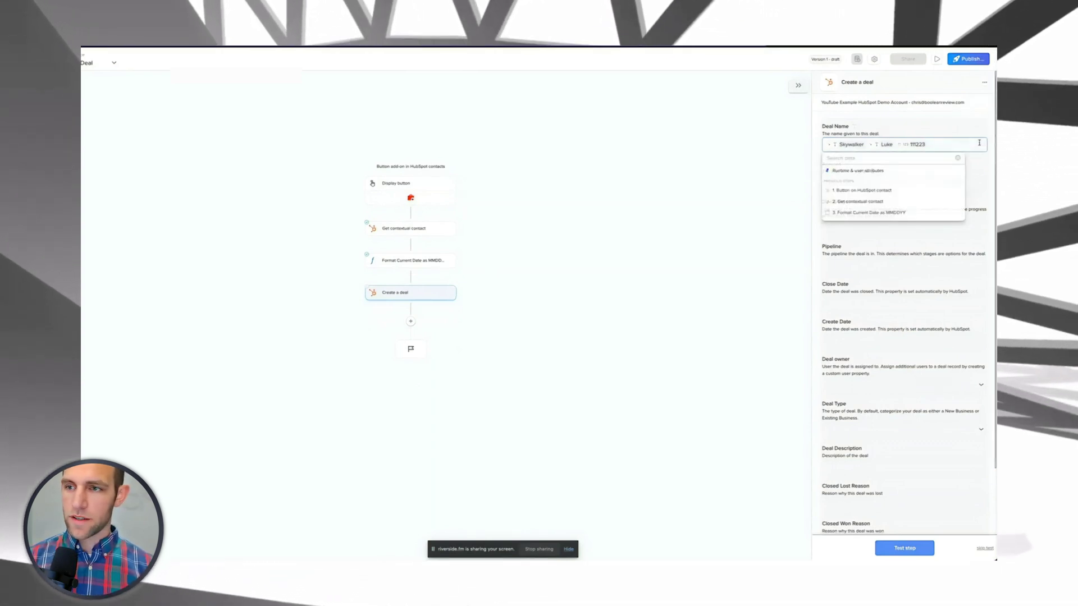
{"action": "left_click", "coordinate": [864, 202]}
{"action": "type", "text": "own"}
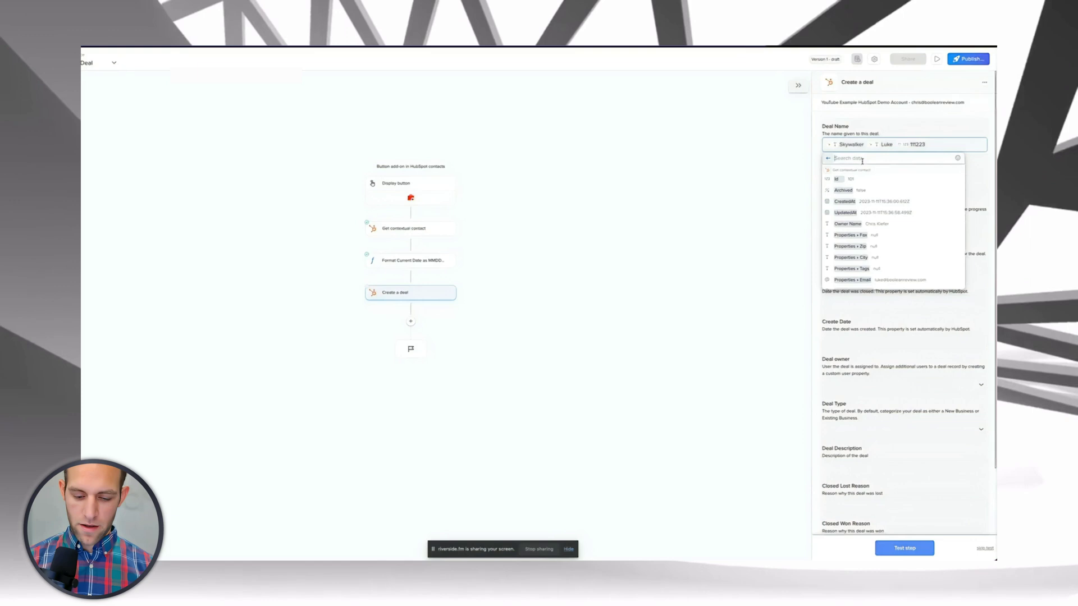
{"action": "type", "text": "er"}
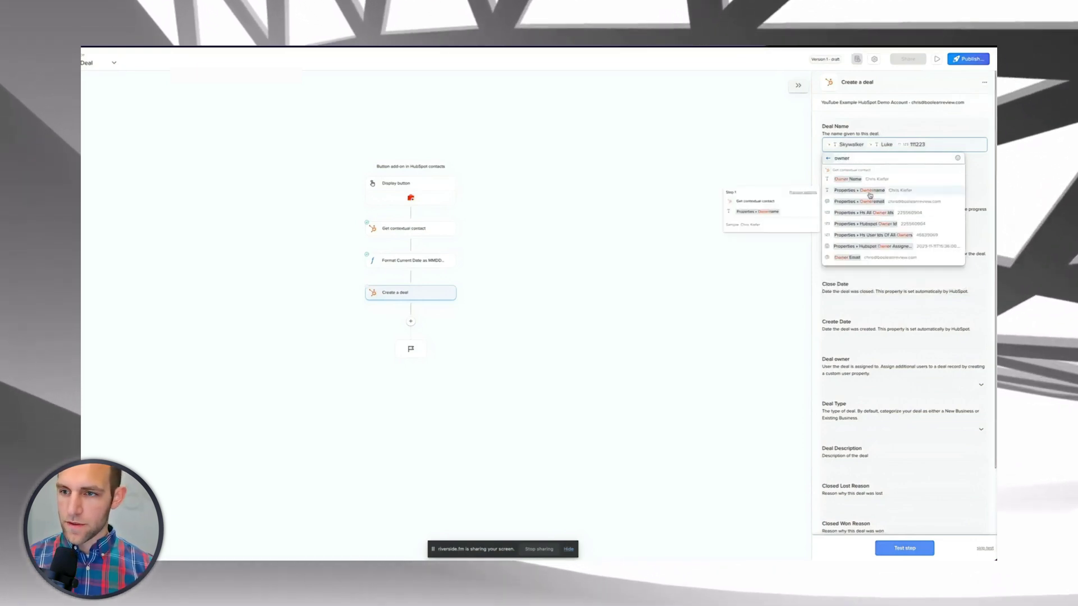
{"action": "left_click", "coordinate": [904, 193]}
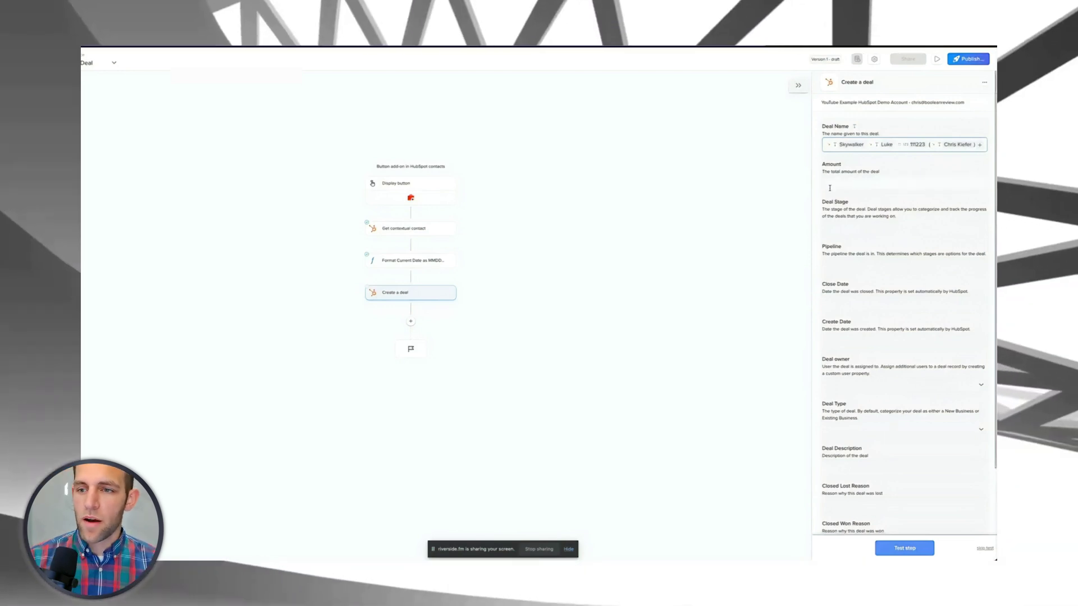
{"action": "left_click", "coordinate": [848, 228]}
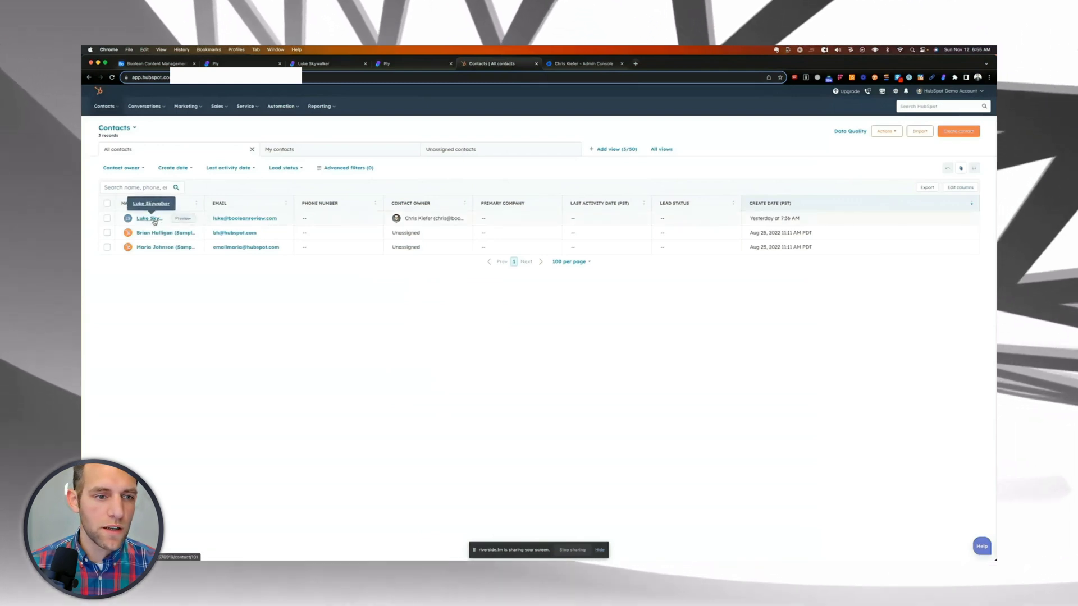
Open the first contact listed in HubSpot's All contacts view.
{"action": "left_click", "coordinate": [149, 219]}
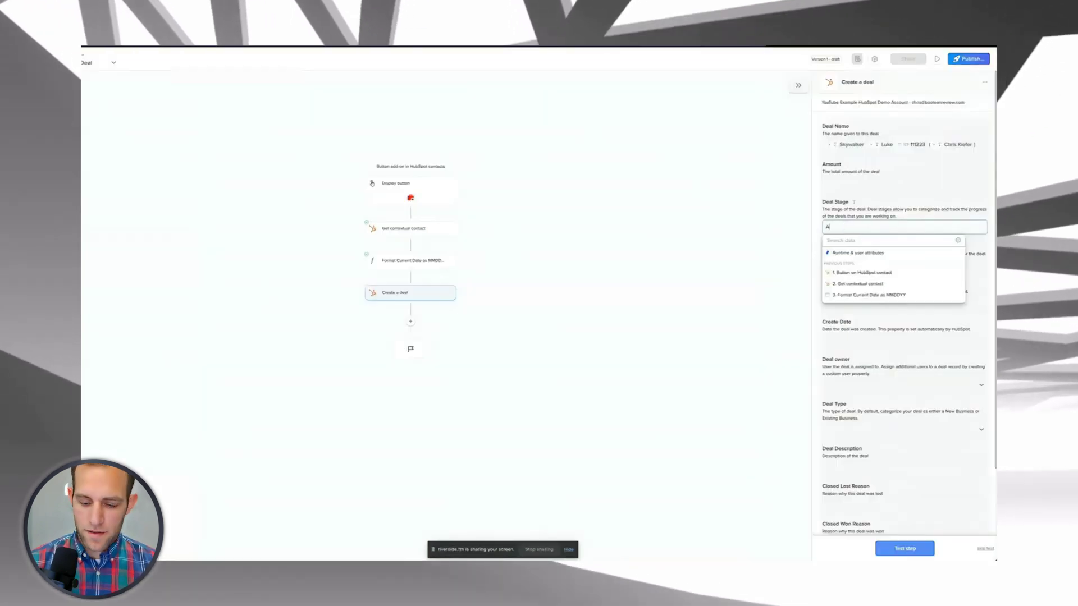
Set Deal Stage to Appointment Scheduled and Pipeline to Sales Pipeline, then add a step before Create a deal.
{"action": "type", "text": "Appointment Scheduled"}
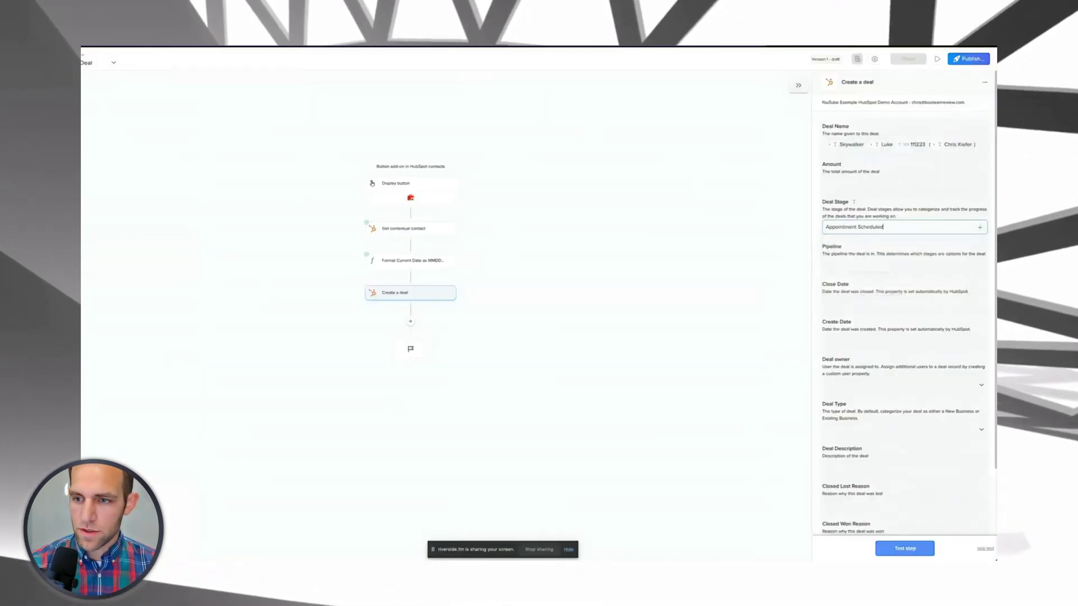
{"action": "left_click", "coordinate": [898, 264]}
{"action": "type", "text": "Sales"}
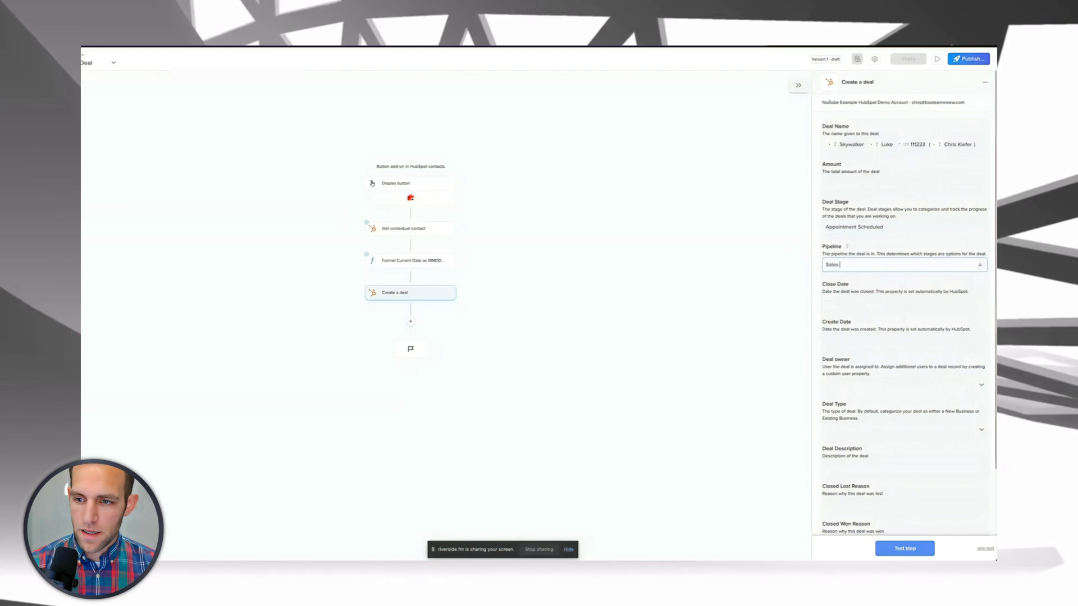
{"action": "type", "text": "ine"}
{"action": "left_click", "coordinate": [867, 301]}
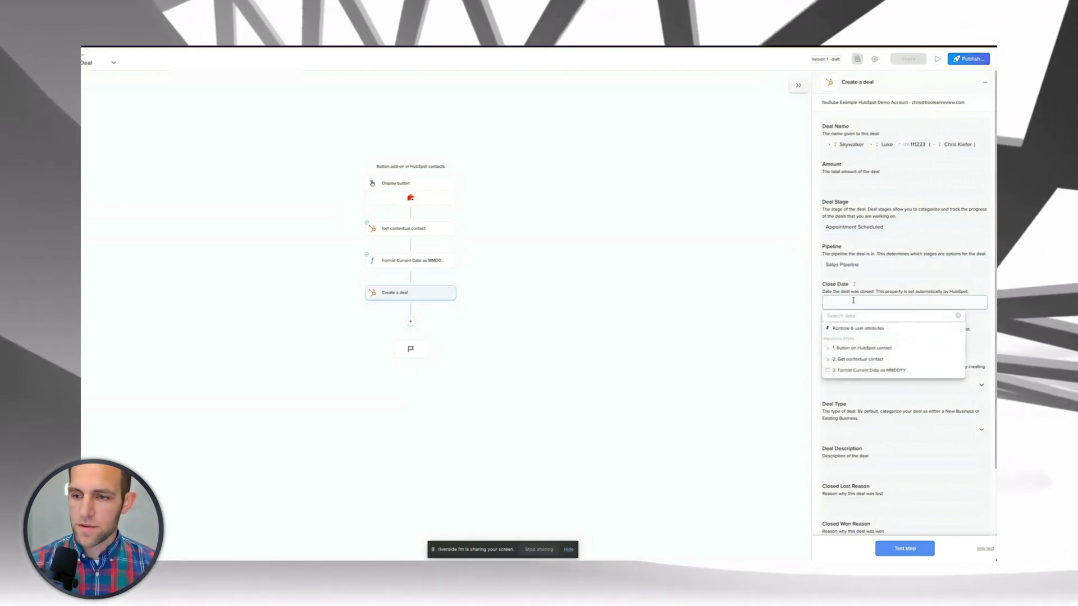
{"action": "left_click", "coordinate": [410, 276]}
Fill the empty step with a Manipulate a date step.
{"action": "left_click", "coordinate": [839, 107]}
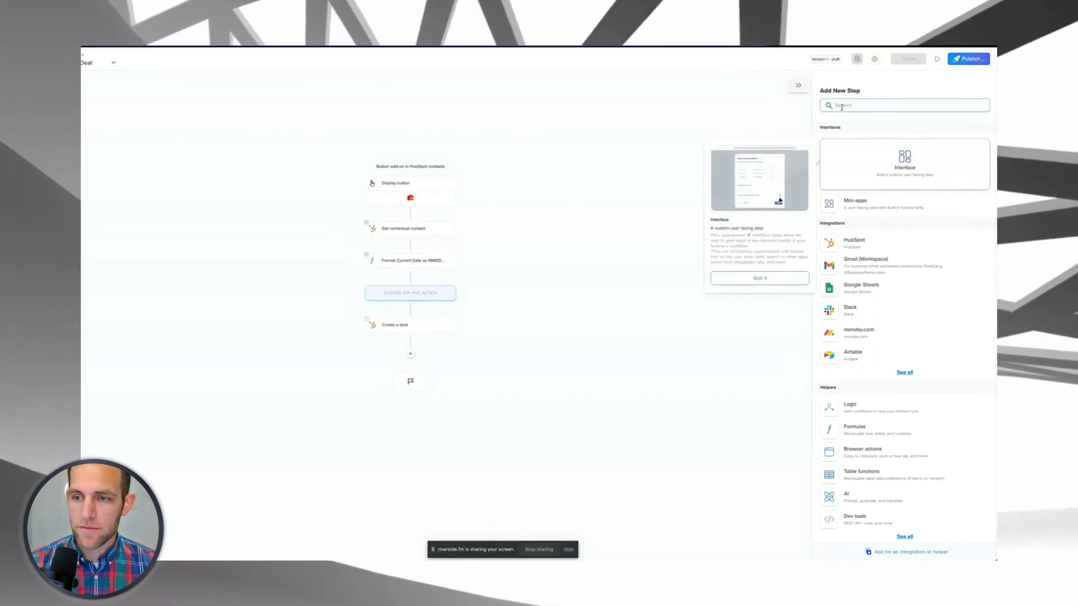
{"action": "type", "text": "forma"}
{"action": "type", "text": "add time"}
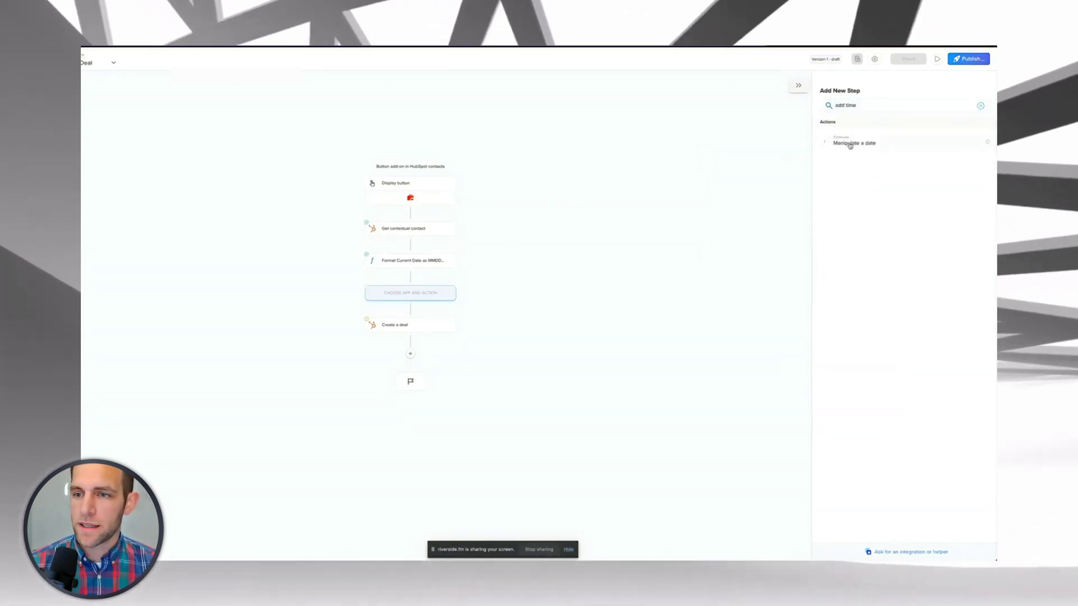
{"action": "left_click", "coordinate": [850, 144]}
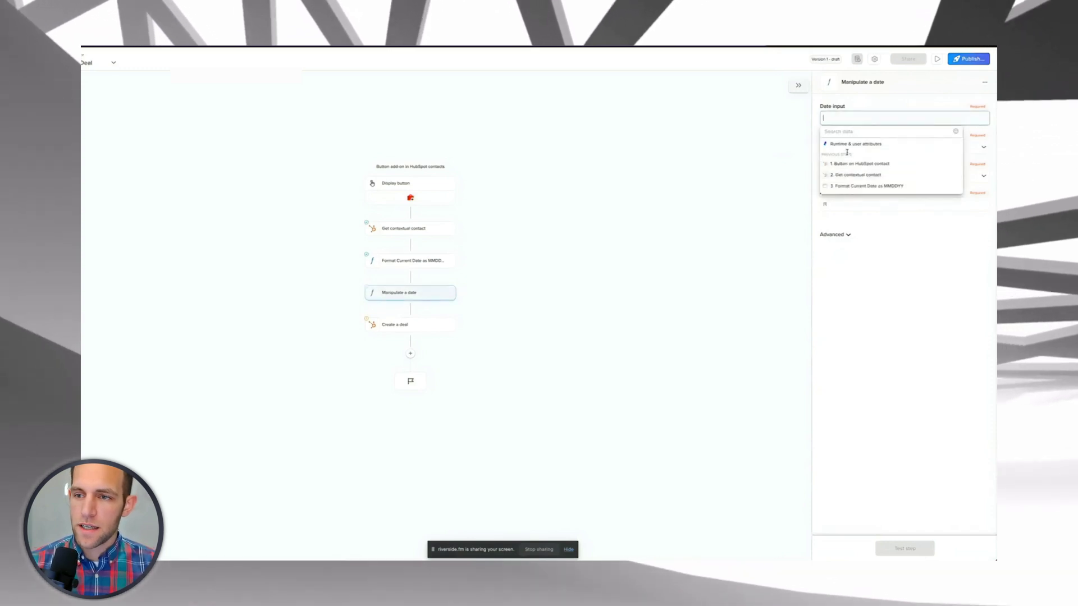
Make it add 30 days to Runtime Date | UTC, then test it successfully.
{"action": "left_click", "coordinate": [849, 145]}
{"action": "scroll", "coordinate": [873, 247], "scroll_direction": "down", "scroll_amount": 3}
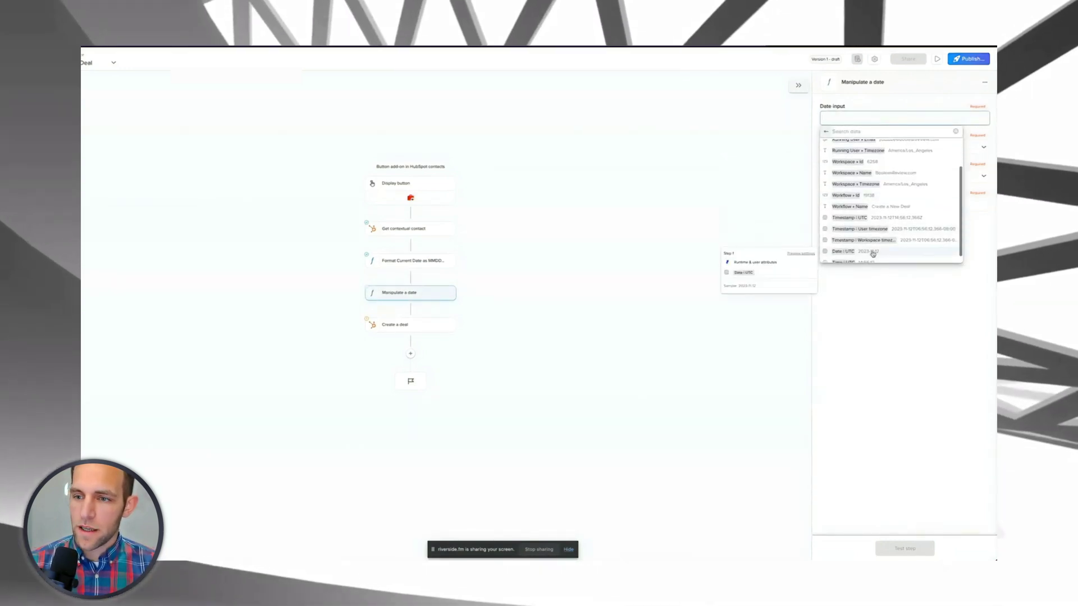
{"action": "left_click", "coordinate": [873, 253]}
{"action": "left_click", "coordinate": [844, 147]}
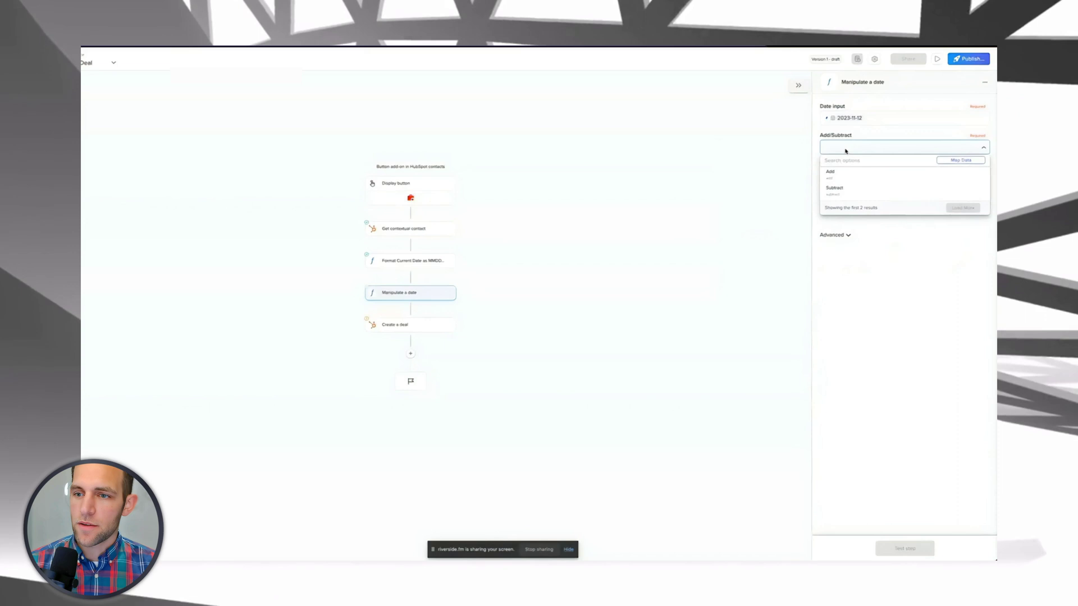
{"action": "left_click", "coordinate": [841, 181]}
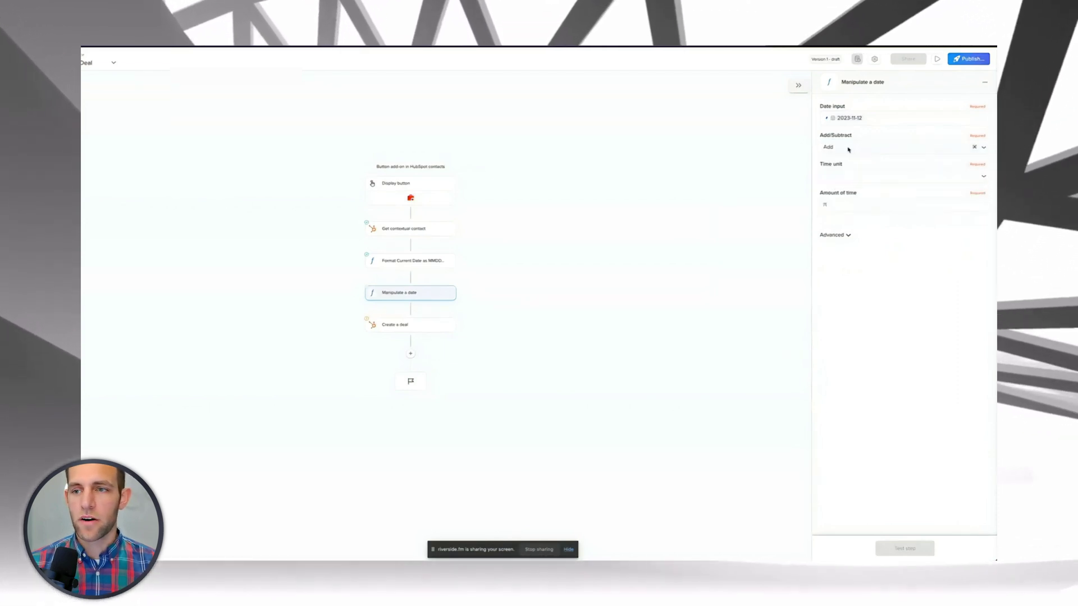
{"action": "left_click", "coordinate": [851, 178]}
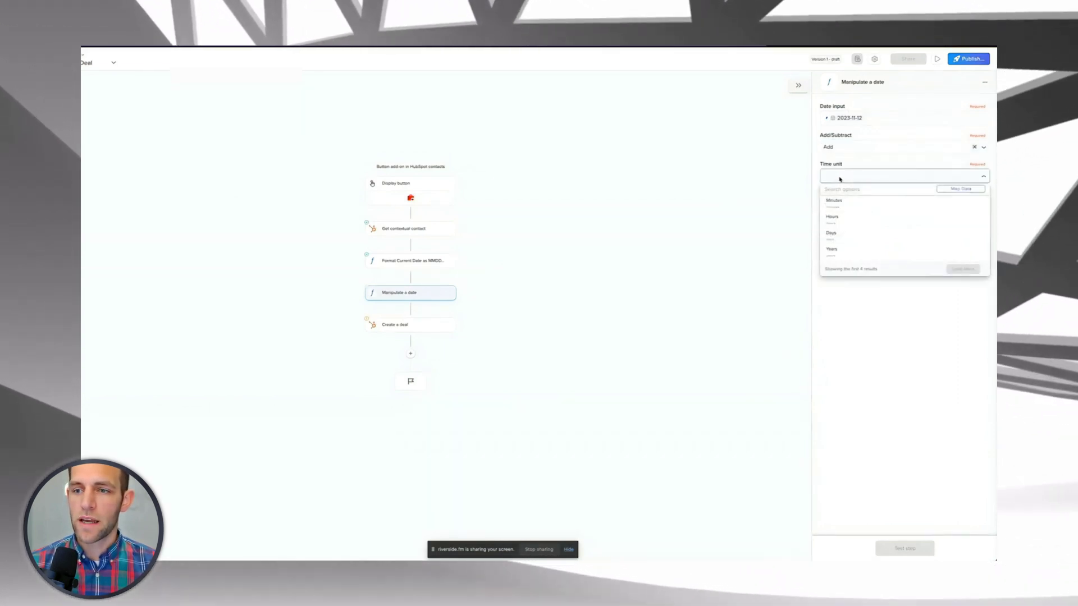
{"action": "left_click", "coordinate": [831, 233]}
{"action": "left_click", "coordinate": [844, 204]}
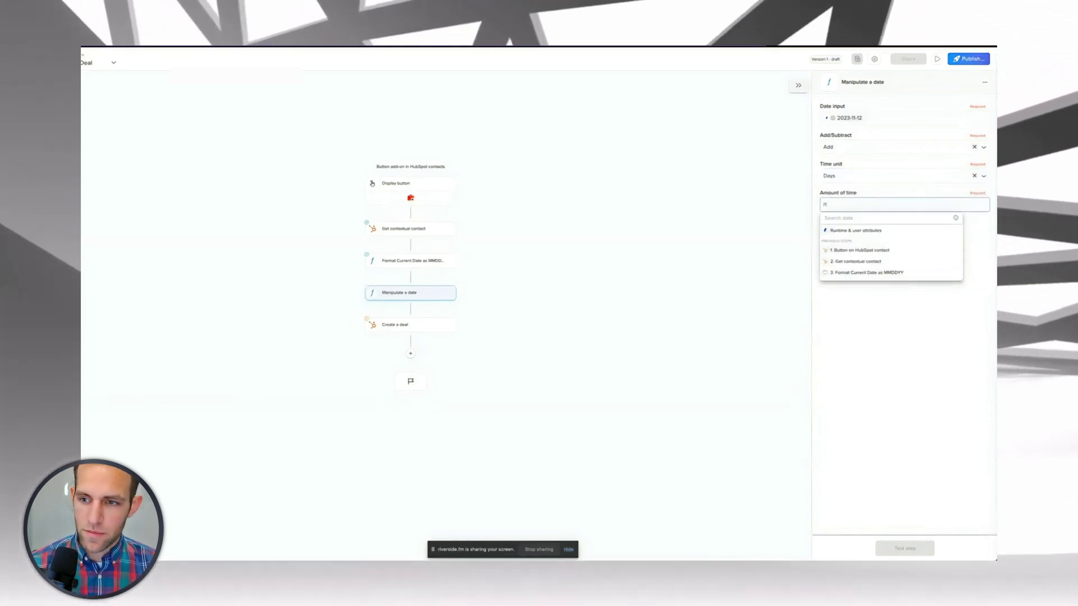
{"action": "type", "text": "30"}
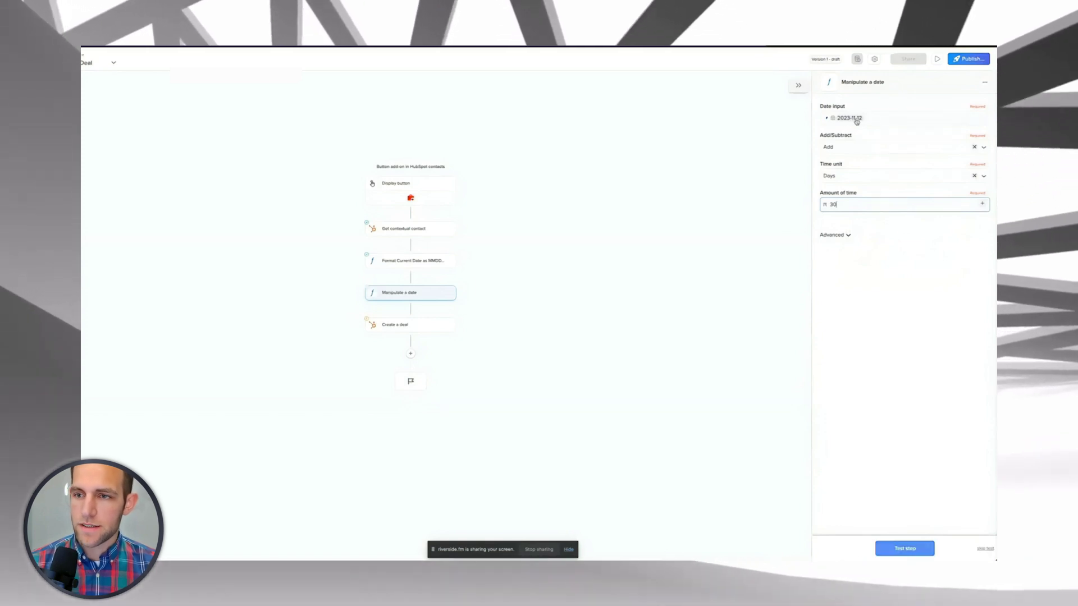
{"action": "left_click", "coordinate": [905, 549]}
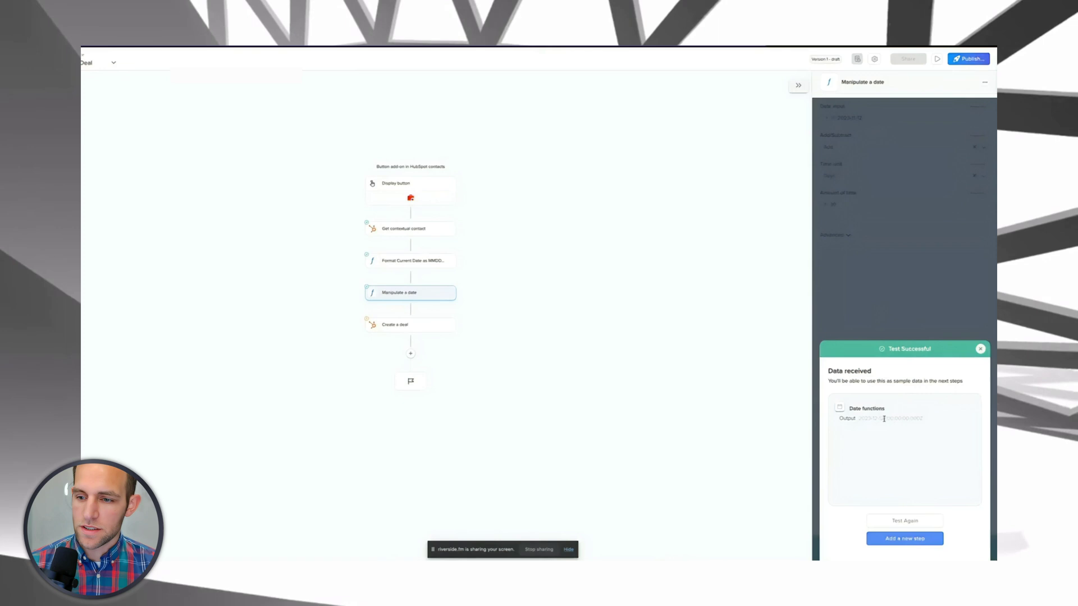
{"action": "left_click", "coordinate": [982, 350]}
Check the date step's output from Create a deal, and rename that step 'Take today and add 30 days'.
{"action": "left_click", "coordinate": [398, 330]}
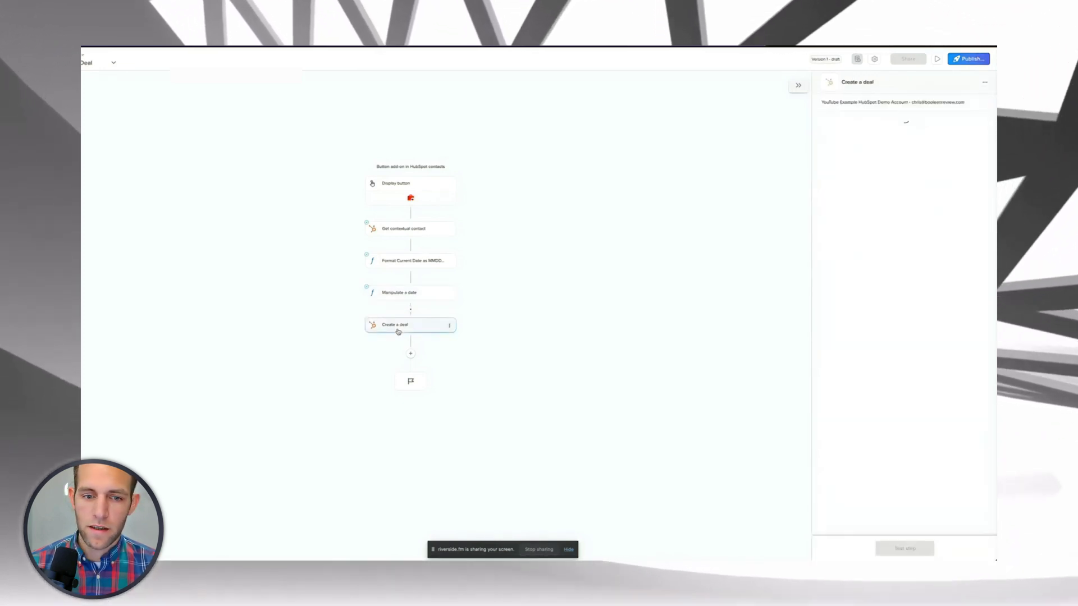
{"action": "scroll", "coordinate": [844, 292], "scroll_direction": "down", "scroll_amount": 1}
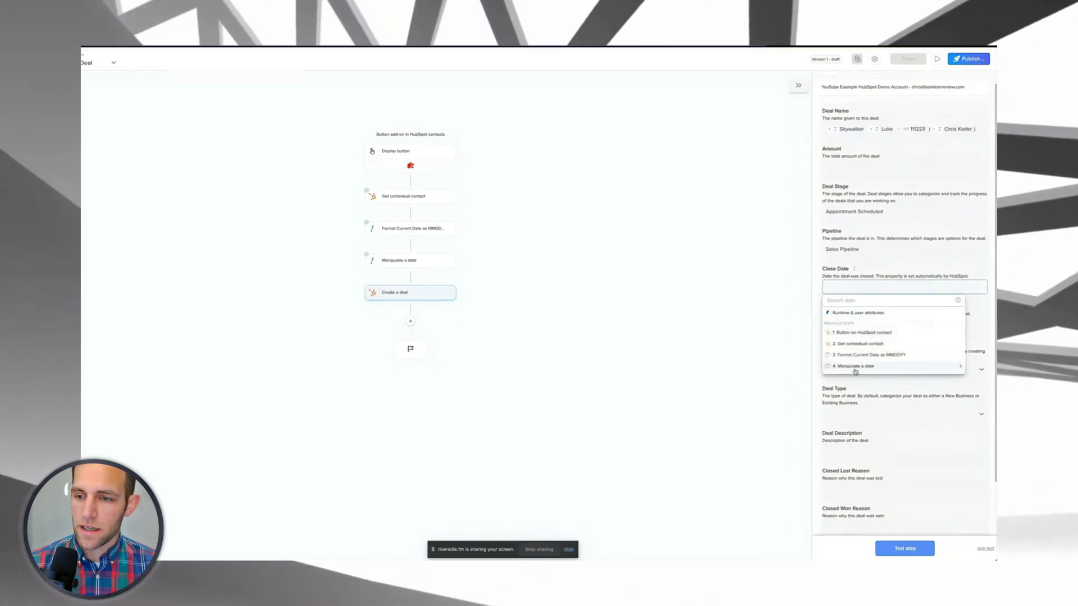
{"action": "left_click", "coordinate": [854, 368]}
{"action": "left_click", "coordinate": [411, 266]}
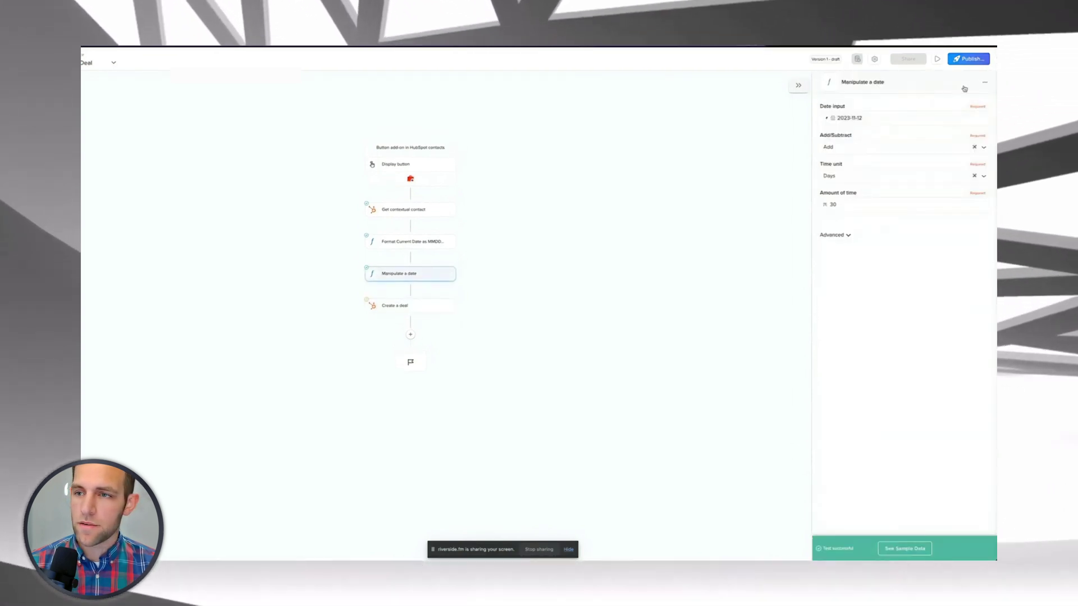
{"action": "type", "text": "Take "}
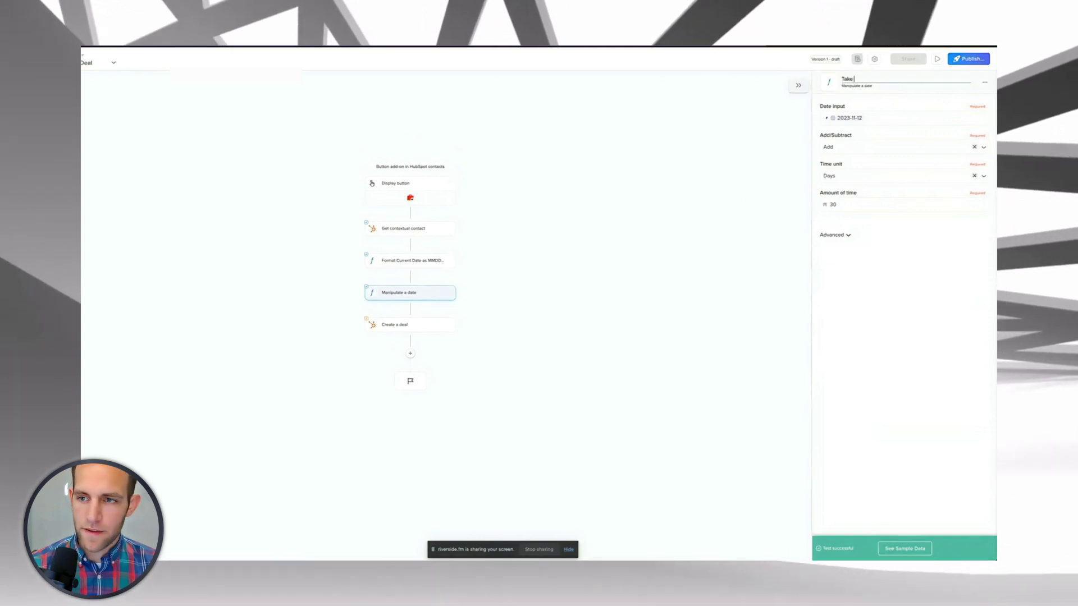
{"action": "type", "text": "today and add 30 days for Close Date"}
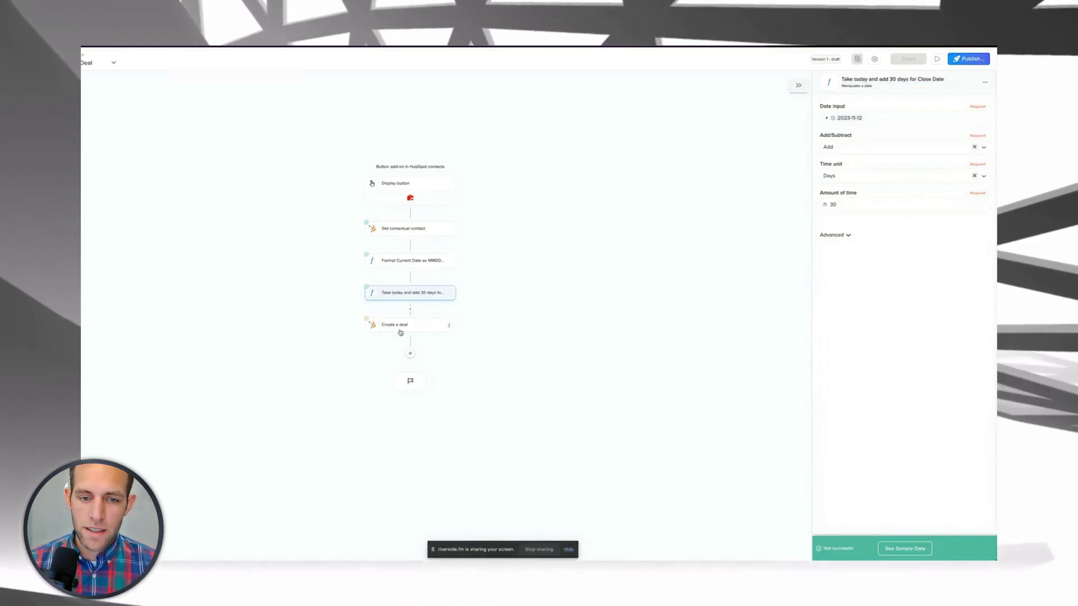
{"action": "left_click", "coordinate": [400, 333]}
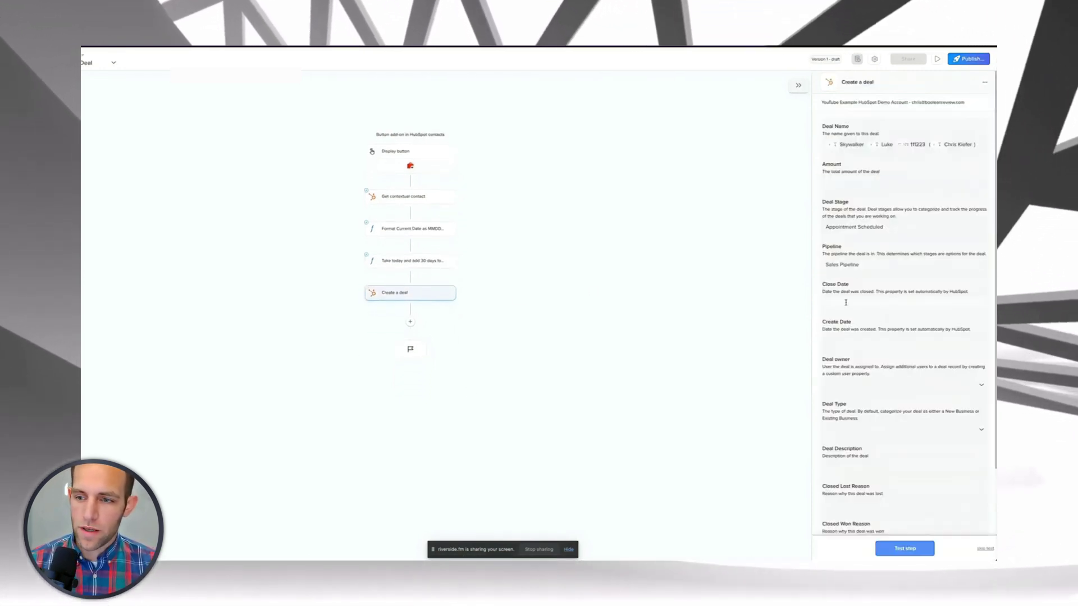
Map Close Date to the add-30-days step's output date.
{"action": "left_click", "coordinate": [845, 303]}
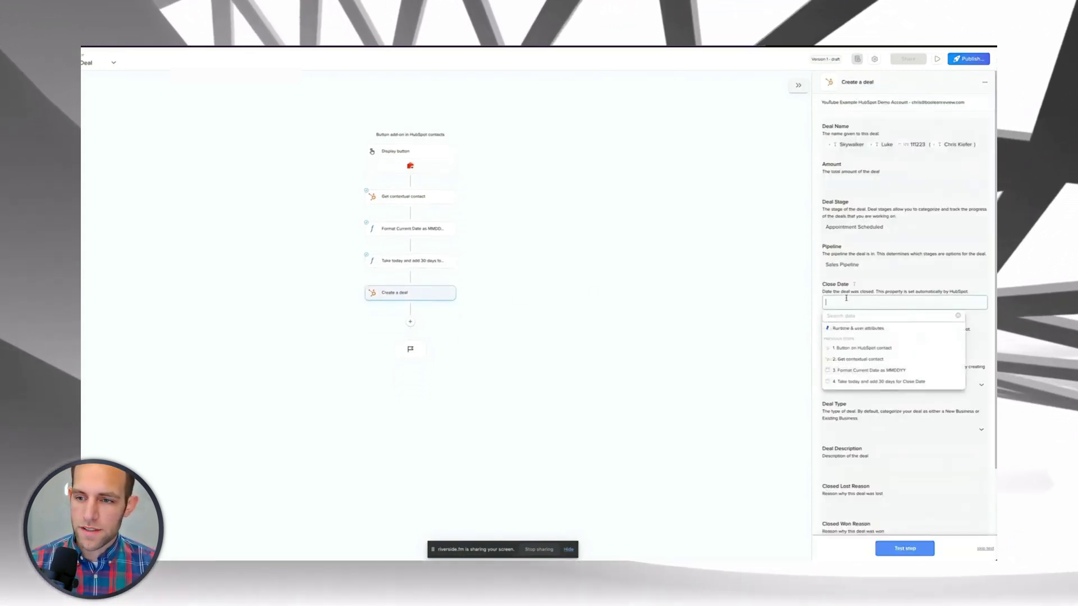
{"action": "left_click", "coordinate": [878, 383]}
{"action": "left_click", "coordinate": [867, 338]}
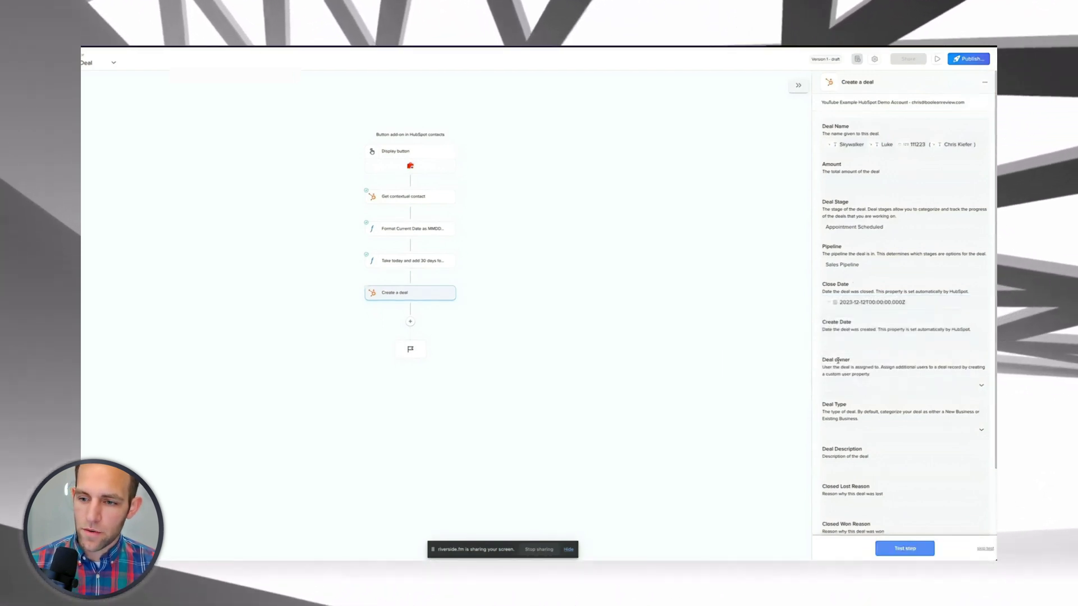
Map Deal owner to Owner Name from the Get contextual contact step.
{"action": "scroll", "coordinate": [838, 361], "scroll_direction": "down", "scroll_amount": 2}
{"action": "left_click", "coordinate": [847, 337]}
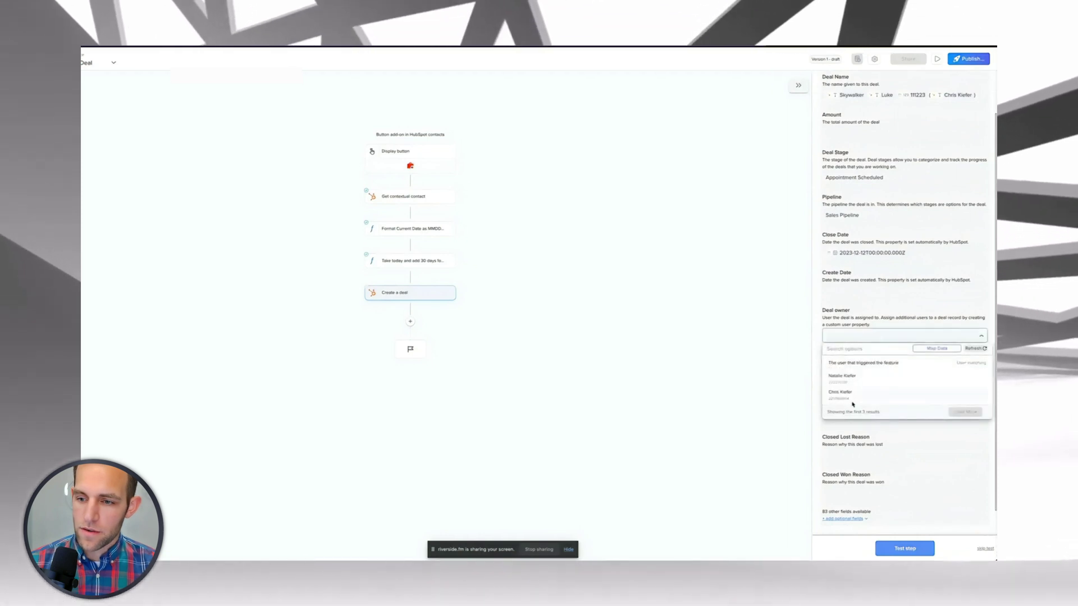
{"action": "left_click", "coordinate": [898, 335]}
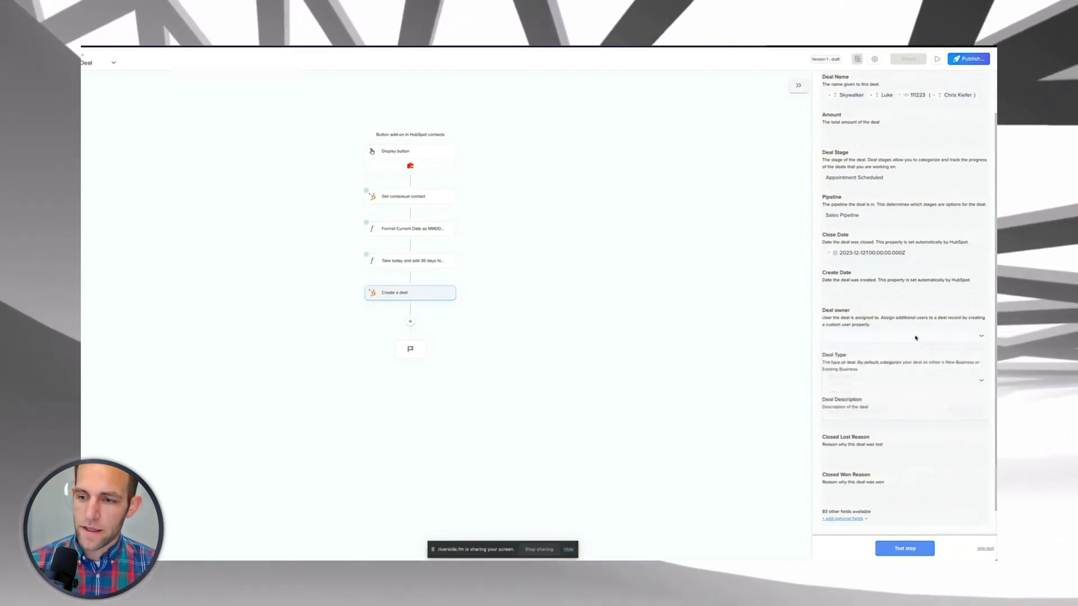
{"action": "left_click", "coordinate": [895, 335]}
{"action": "left_click", "coordinate": [930, 349]}
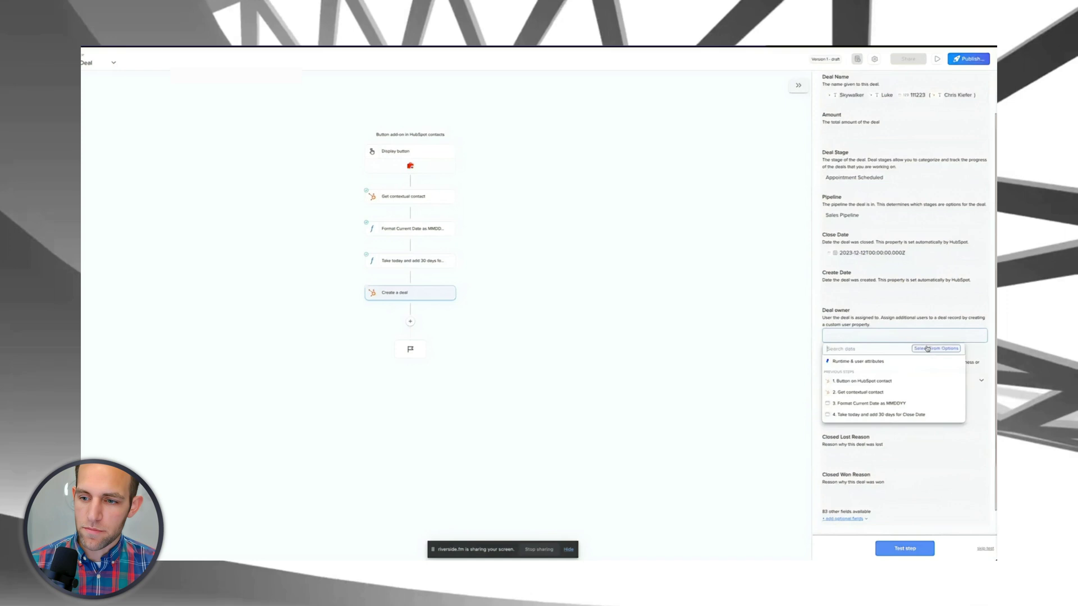
{"action": "left_click", "coordinate": [855, 395]}
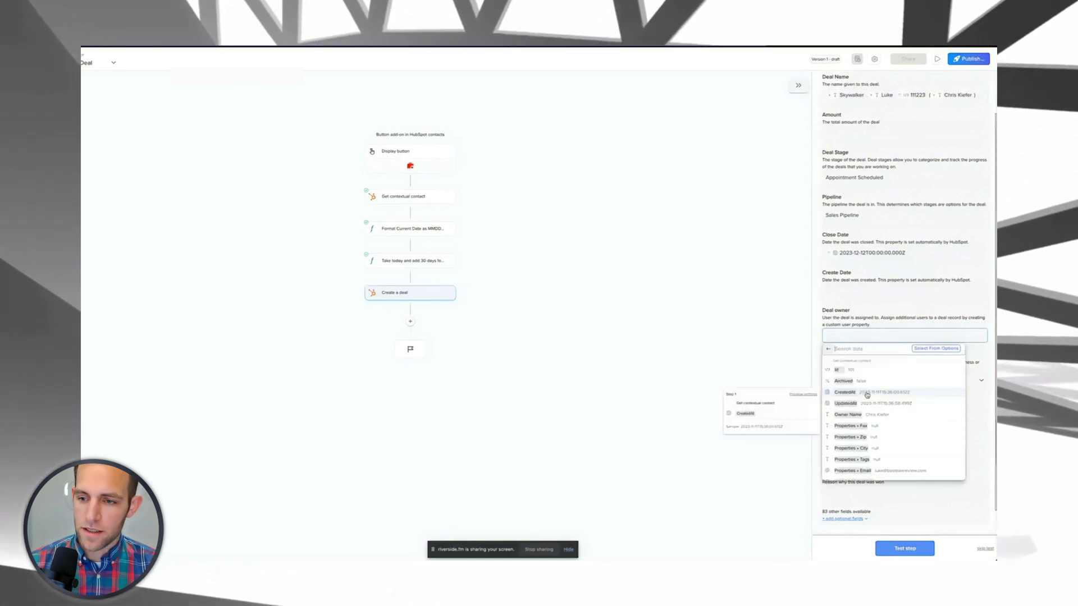
{"action": "type", "text": "deal"}
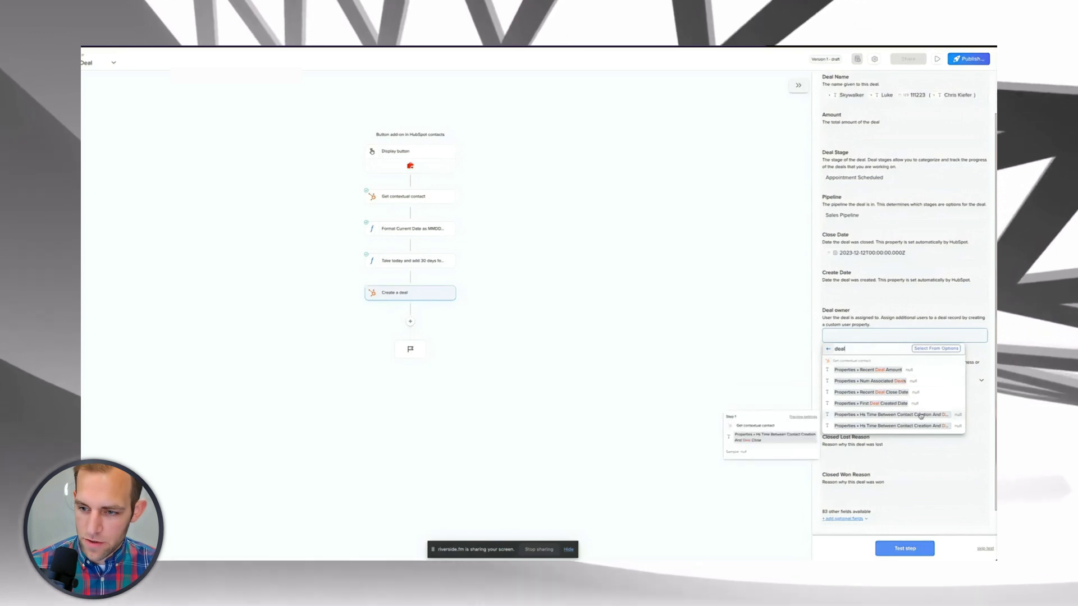
{"action": "double_click", "coordinate": [840, 348]}
{"action": "type", "text": "owner"}
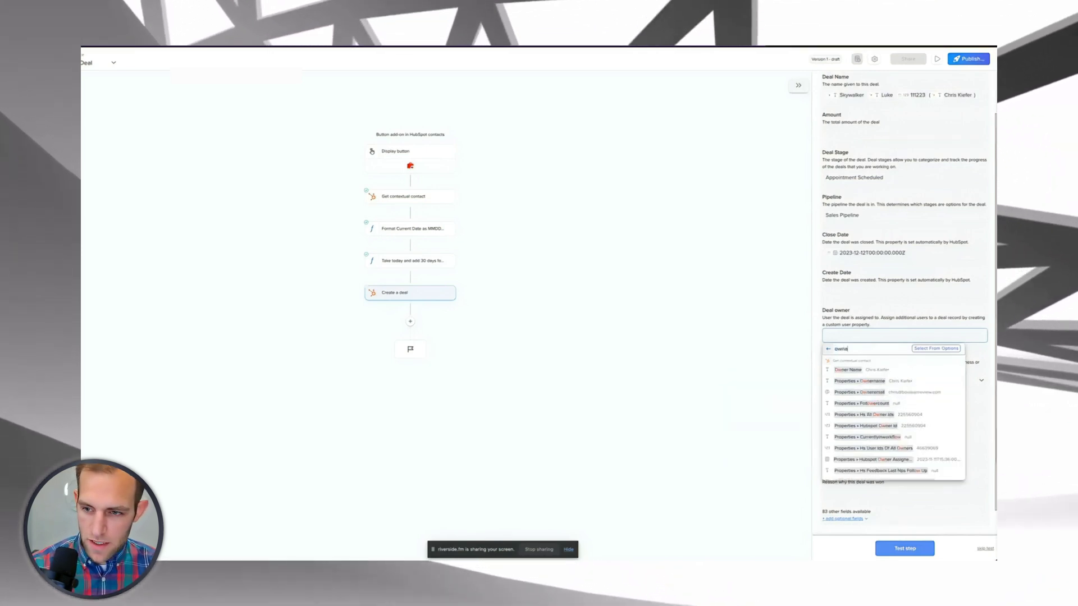
{"action": "left_click", "coordinate": [875, 371]}
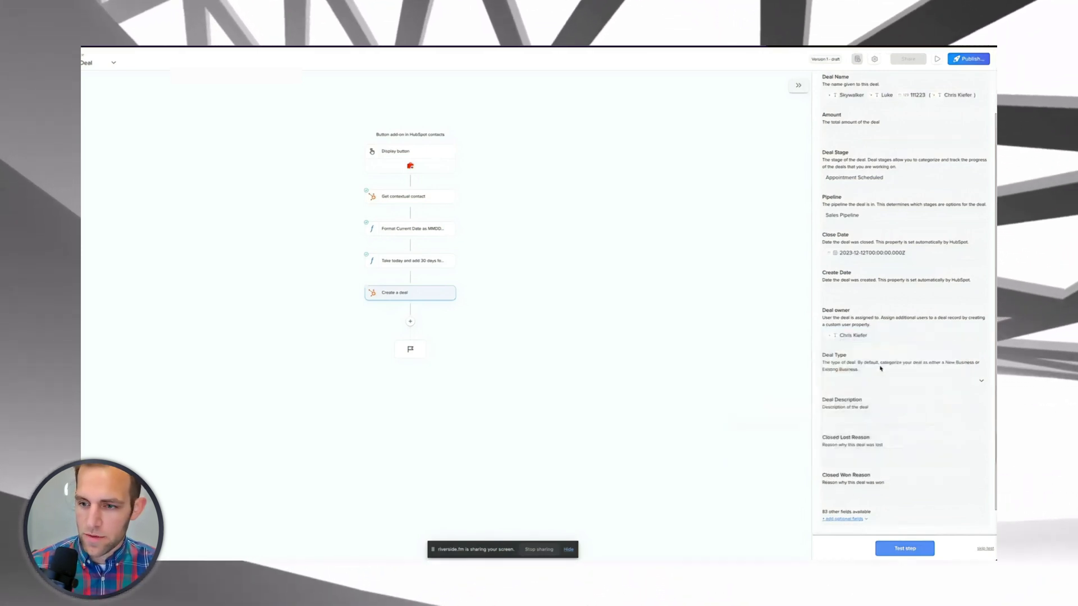
Enter the description 'This is auto c…' and test the Create a deal step.
{"action": "scroll", "coordinate": [873, 391], "scroll_direction": "down", "scroll_amount": 1}
{"action": "left_click", "coordinate": [874, 389]}
{"action": "type", "text": "Thi"}
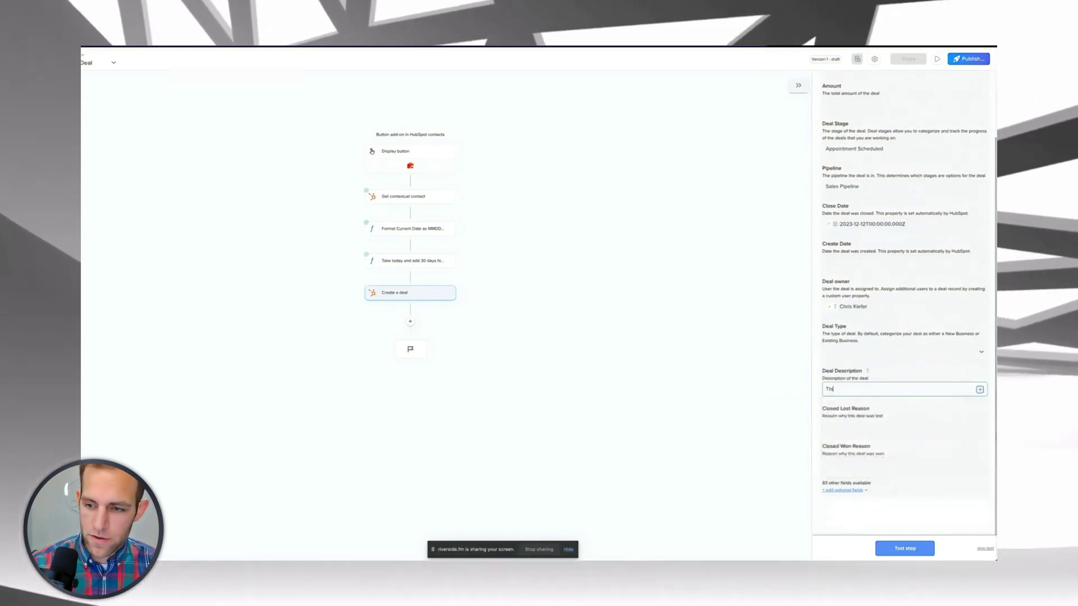
{"action": "type", "text": "s is auto created"}
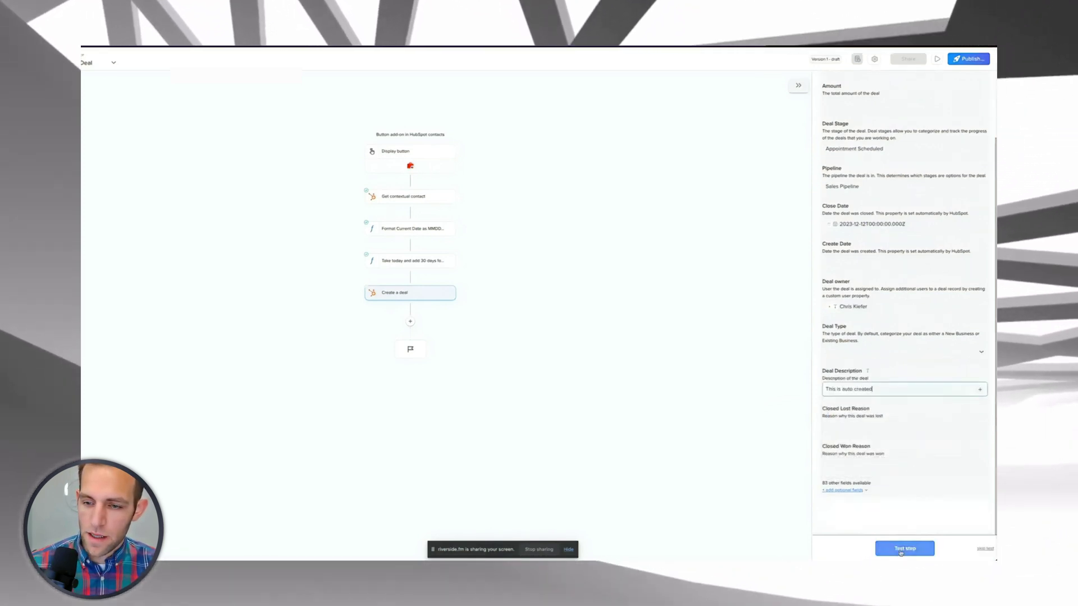
{"action": "left_click", "coordinate": [913, 438]}
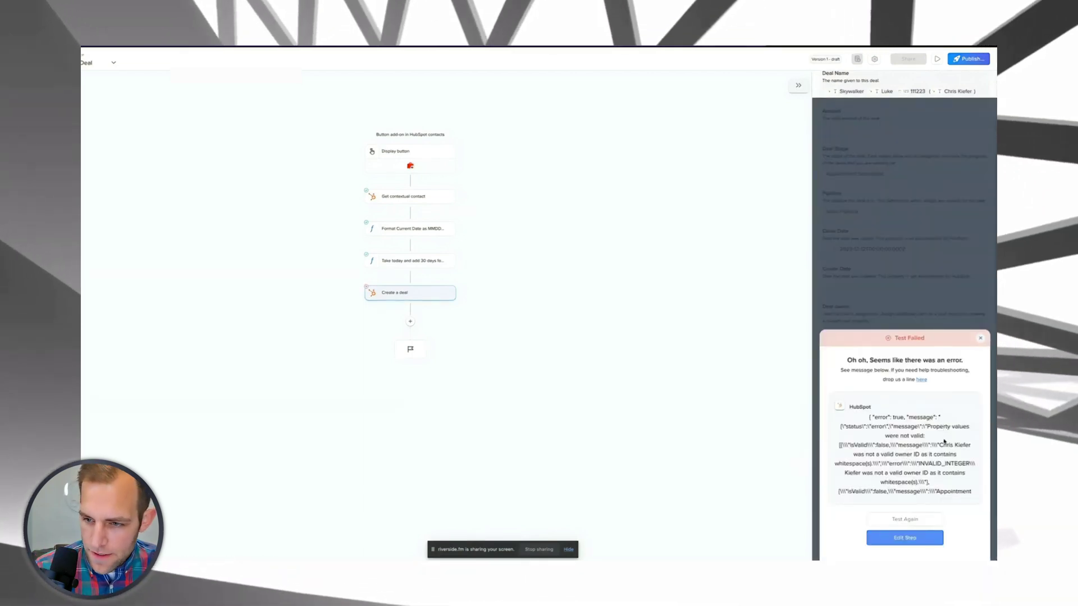
Replace Deal owner's Owner Name mapping with the contact's Hubspot Owner Id property.
{"action": "left_click", "coordinate": [980, 339]}
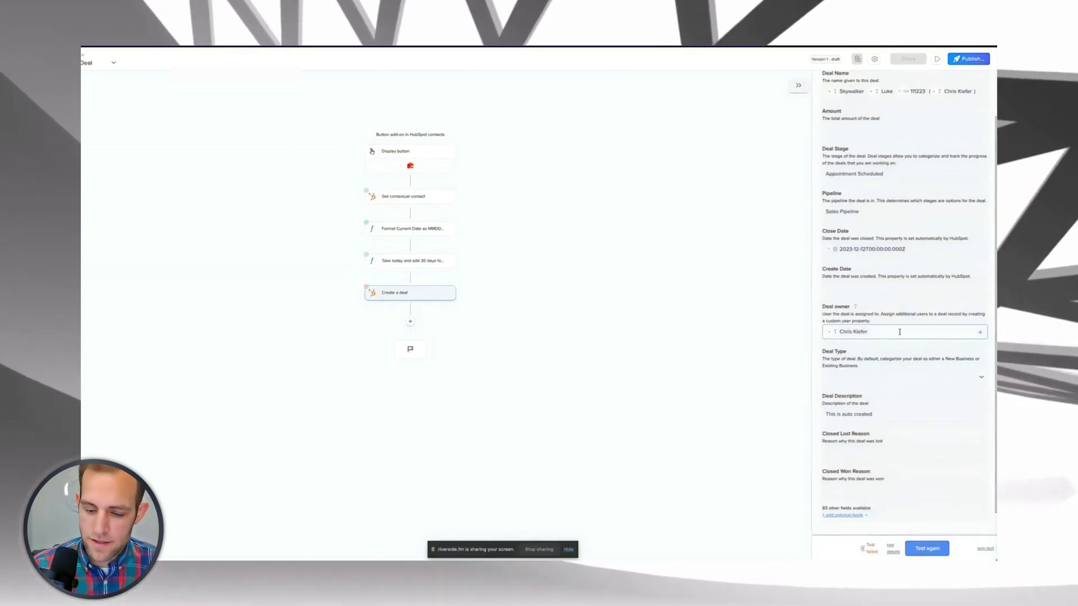
{"action": "left_click", "coordinate": [980, 334]}
{"action": "left_click", "coordinate": [953, 332]}
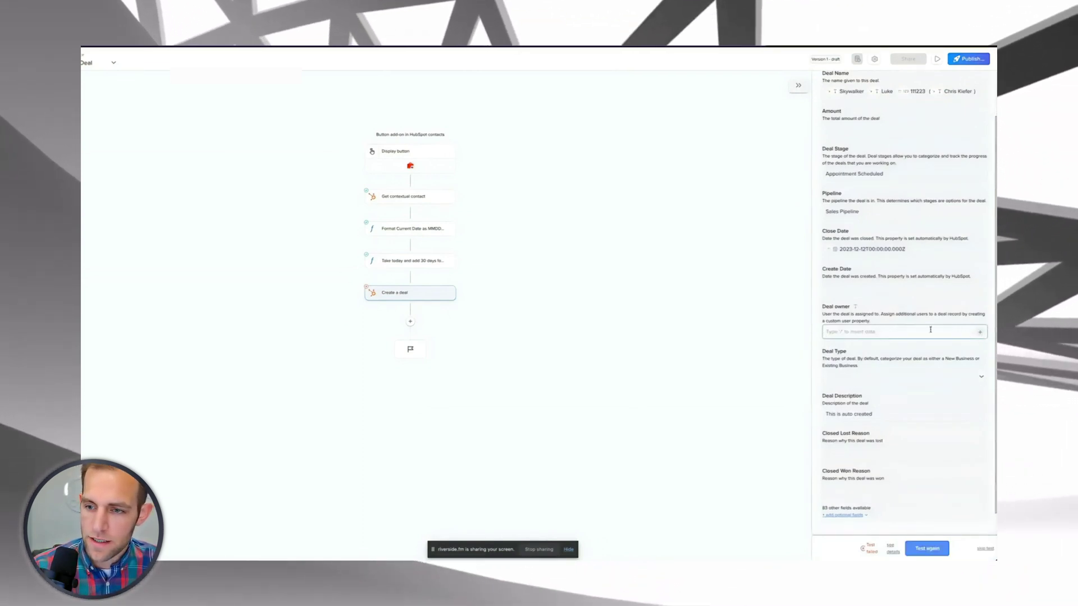
{"action": "left_click", "coordinate": [981, 331]}
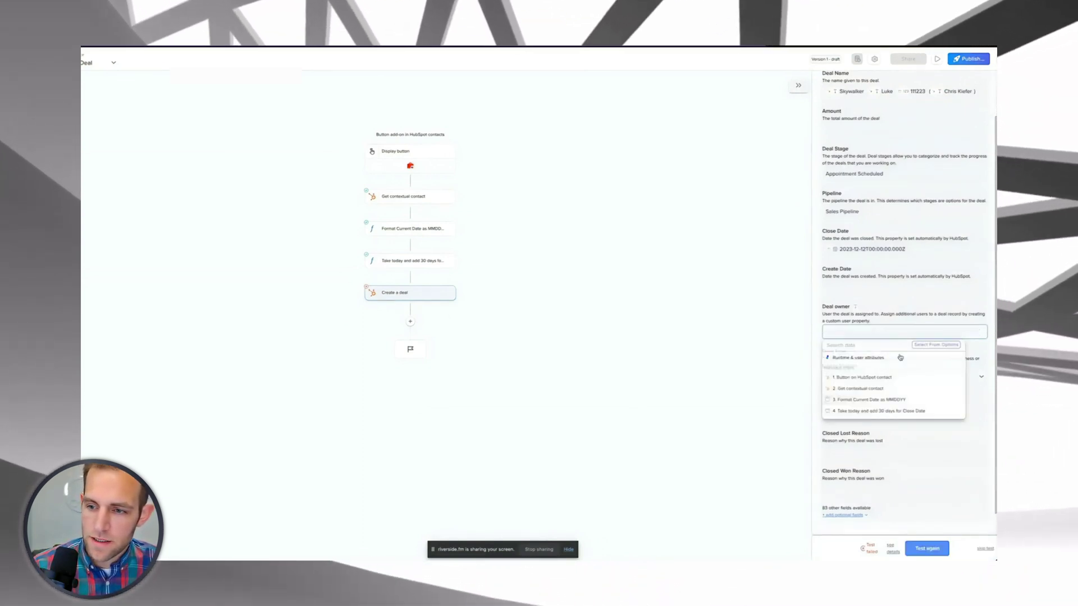
{"action": "left_click", "coordinate": [857, 390]}
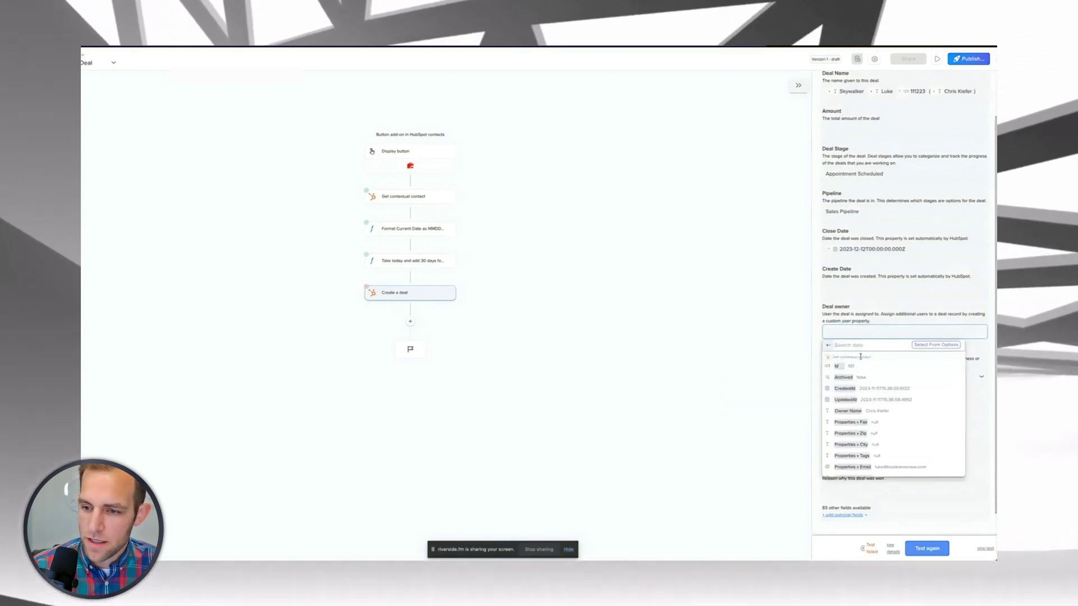
{"action": "type", "text": "owner"}
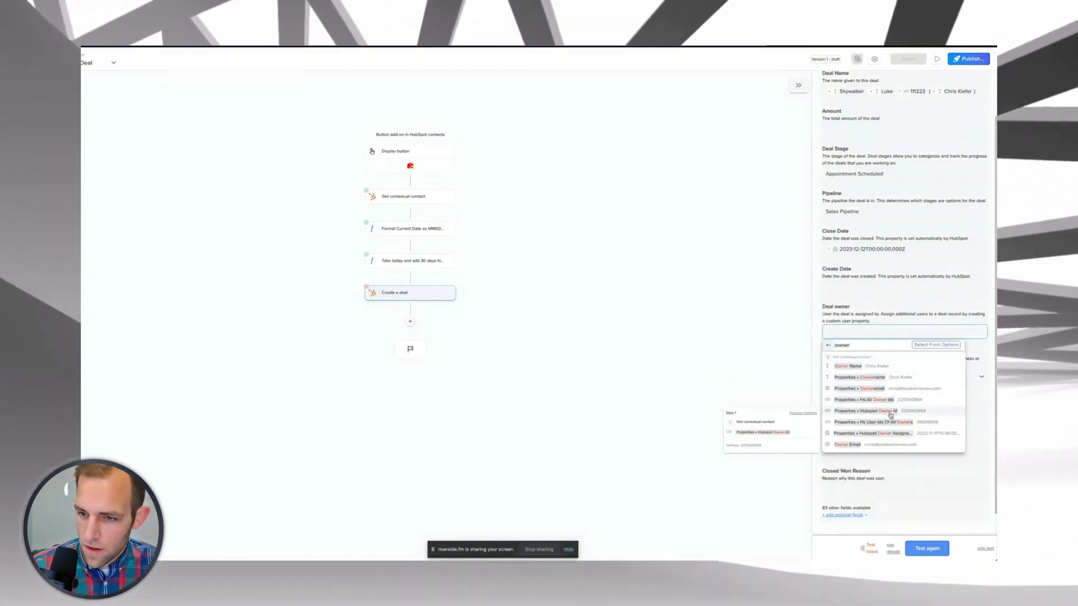
{"action": "left_click", "coordinate": [927, 413]}
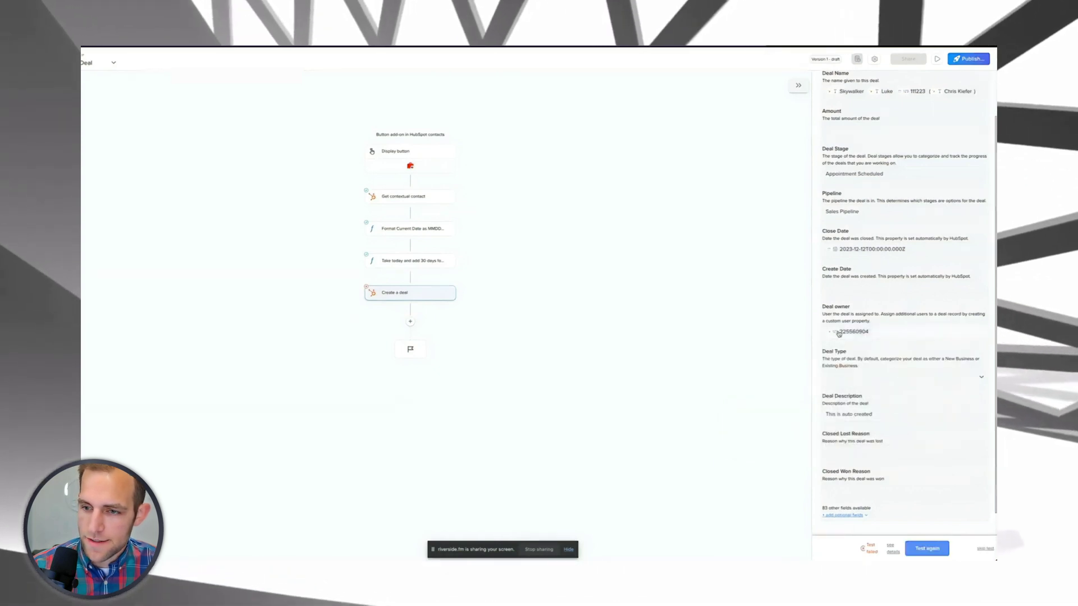
Retest the deal step, clear Ply's Deal Stage value, and return to HubSpot.
{"action": "left_click", "coordinate": [926, 549]}
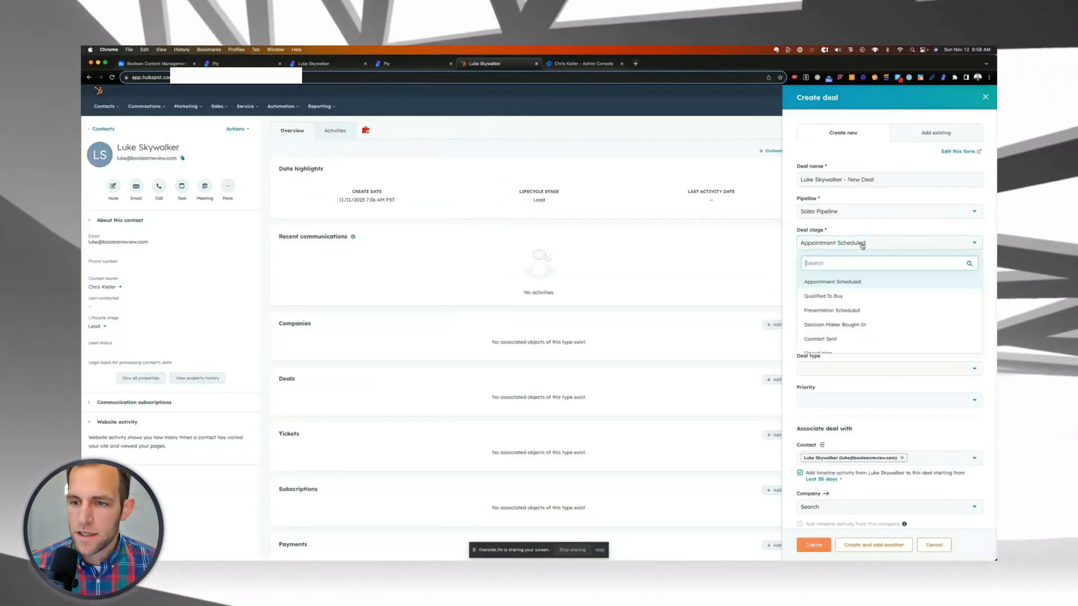
{"action": "left_click", "coordinate": [856, 283]}
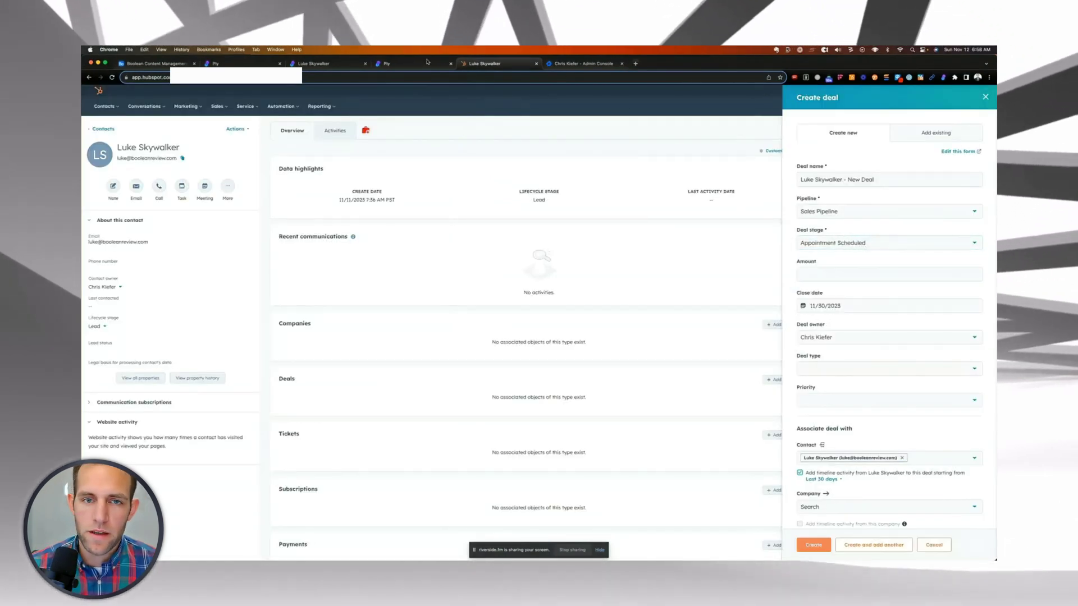
{"action": "left_click", "coordinate": [388, 63]}
{"action": "left_click", "coordinate": [320, 63]}
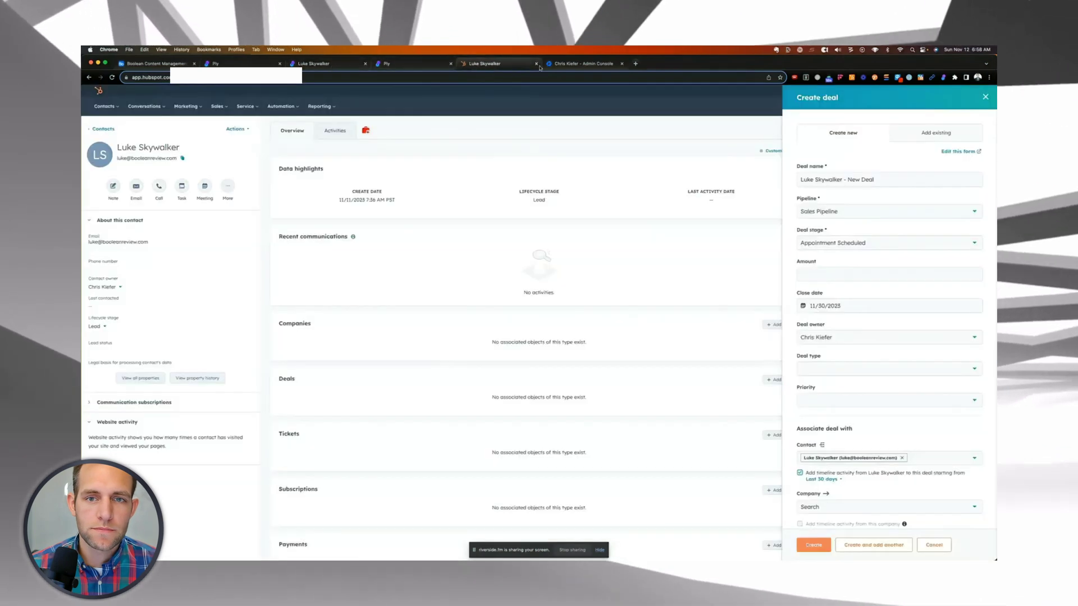
{"action": "left_click", "coordinate": [387, 63]}
{"action": "left_click", "coordinate": [870, 219]}
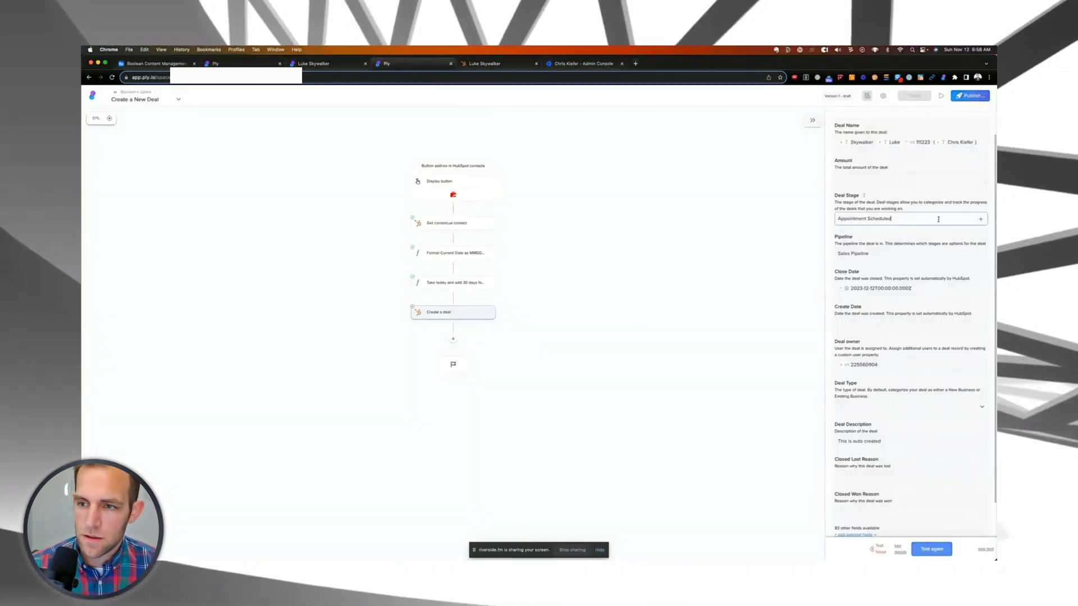
{"action": "left_click", "coordinate": [871, 223]}
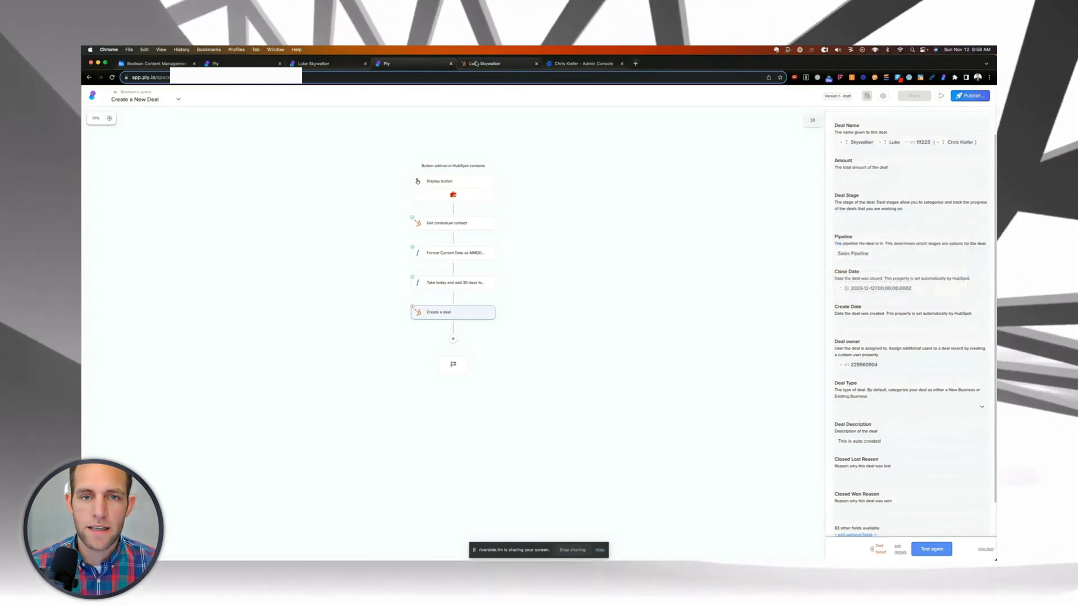
{"action": "left_click", "coordinate": [494, 64]}
Copy Appointment Scheduled's internal id 'appointmentscheduled' from HubSpot's Deals pipeline settings.
{"action": "left_click", "coordinate": [985, 96]}
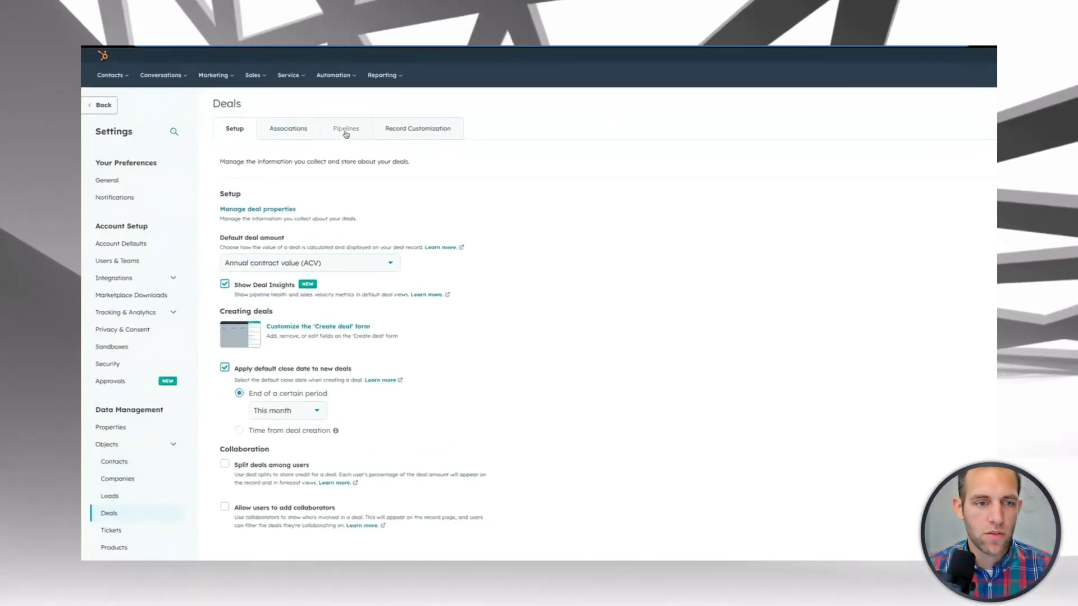
{"action": "left_click", "coordinate": [346, 128]}
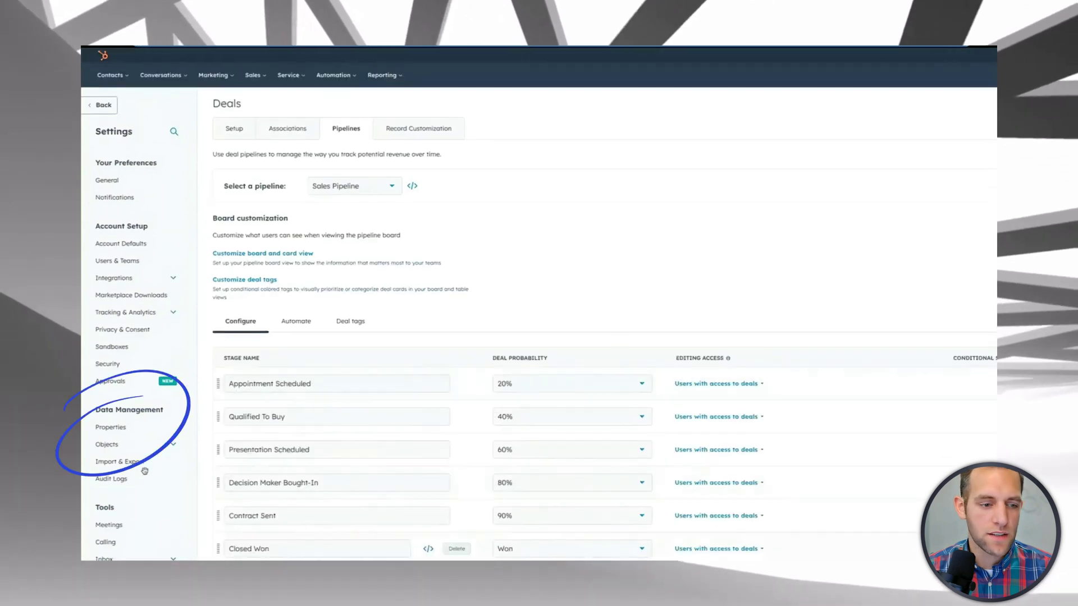
{"action": "left_click", "coordinate": [129, 450]}
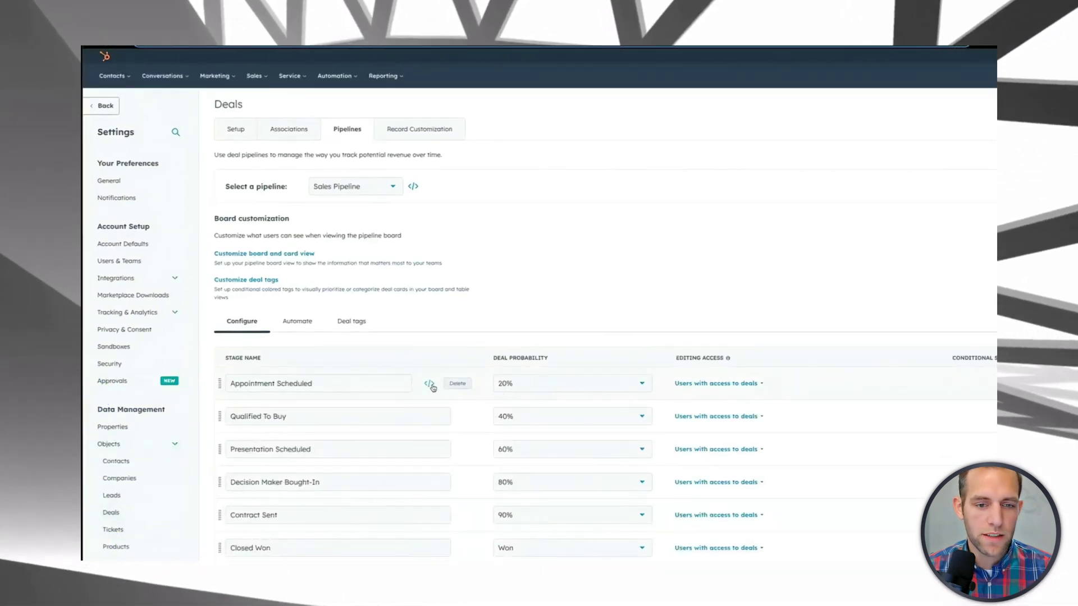
{"action": "left_click", "coordinate": [430, 385]}
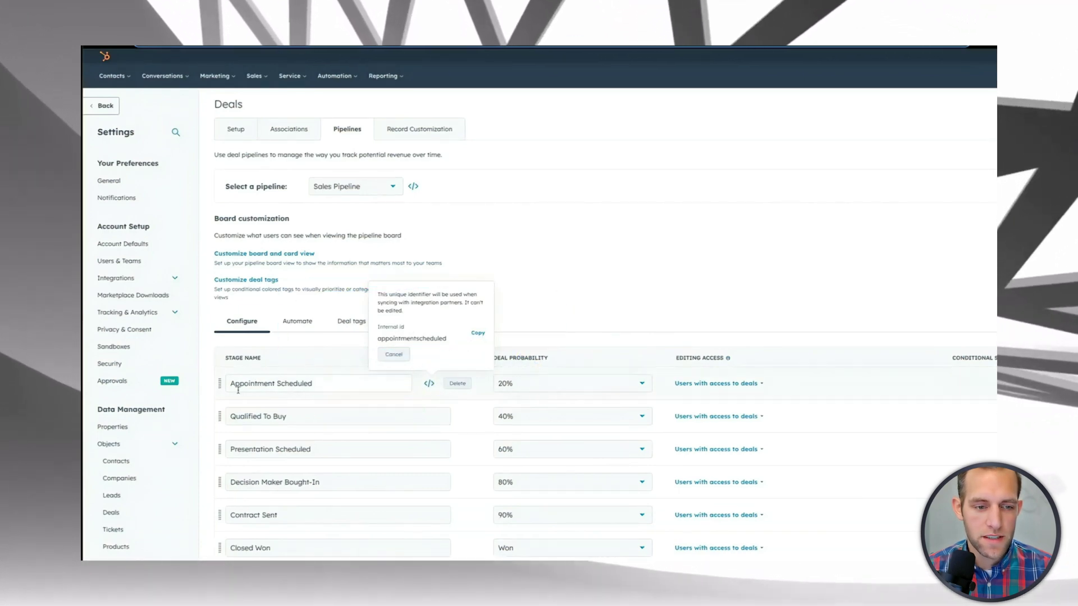
{"action": "left_click", "coordinate": [478, 333]}
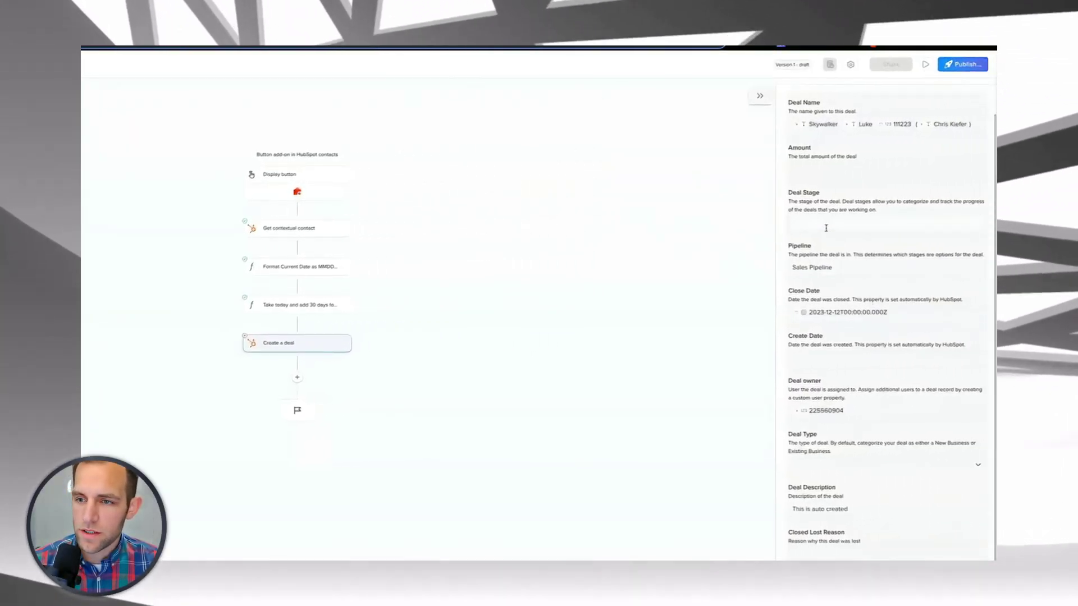
Paste 'appointmentscheduled' into the Deal Stage field in Ply.
{"action": "left_click", "coordinate": [826, 228]}
{"action": "key", "text": "ctrl+v"}
{"action": "left_click", "coordinate": [897, 208]}
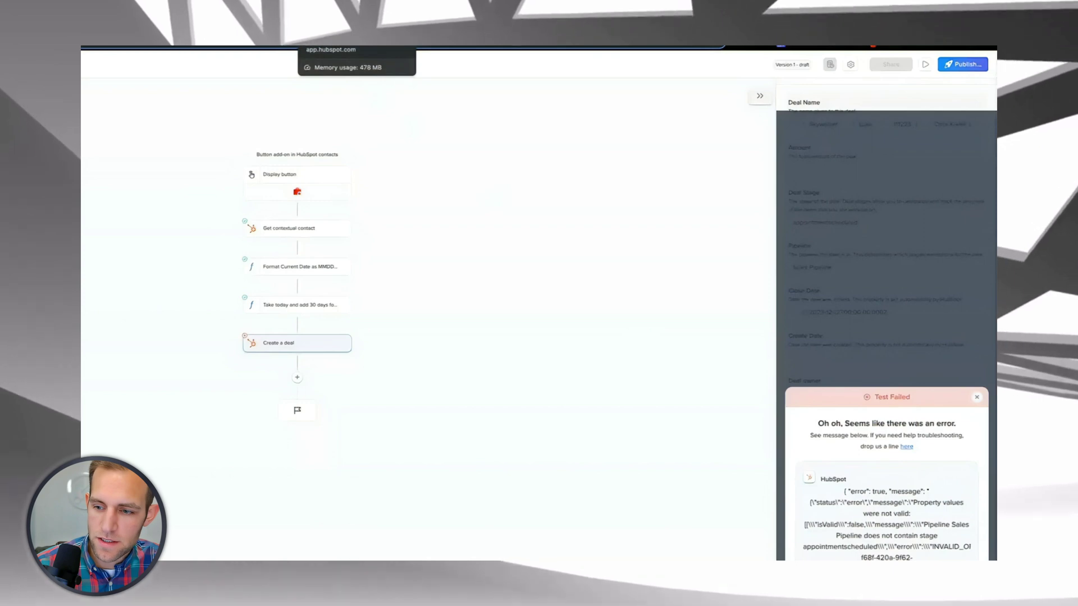
Set Pipeline to the internal id 'default' and retest Create a deal successfully.
{"action": "key", "text": "ctrl+Tab"}
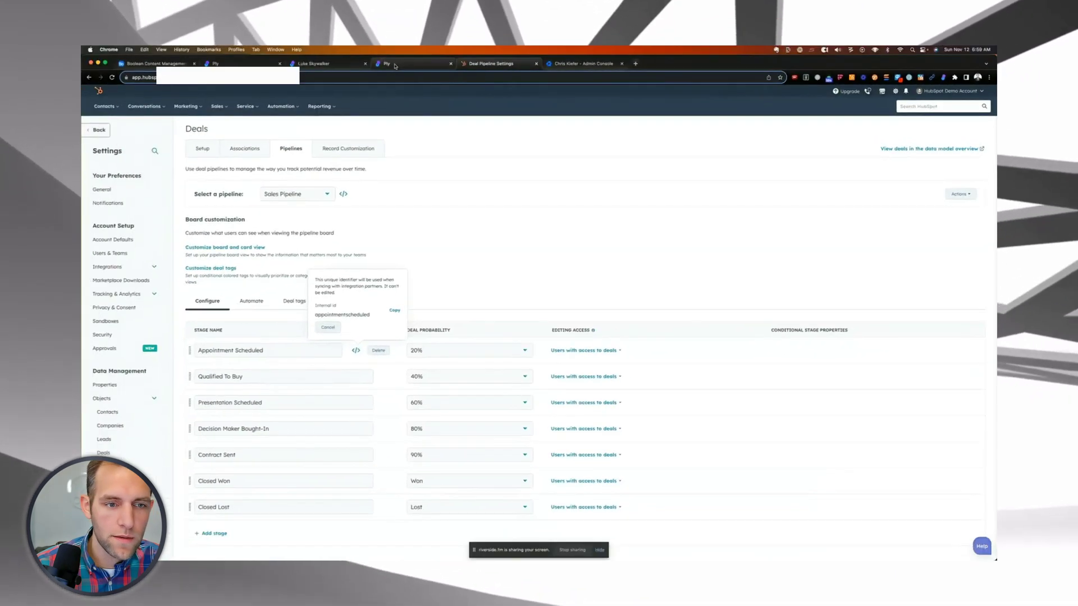
{"action": "left_click", "coordinate": [396, 66]}
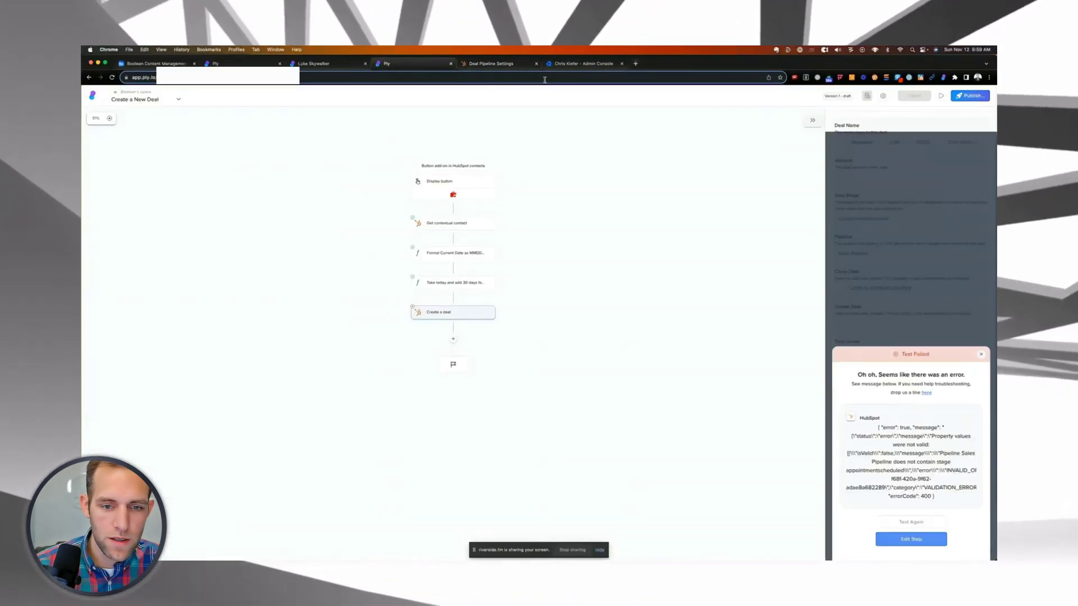
{"action": "left_click", "coordinate": [980, 356]}
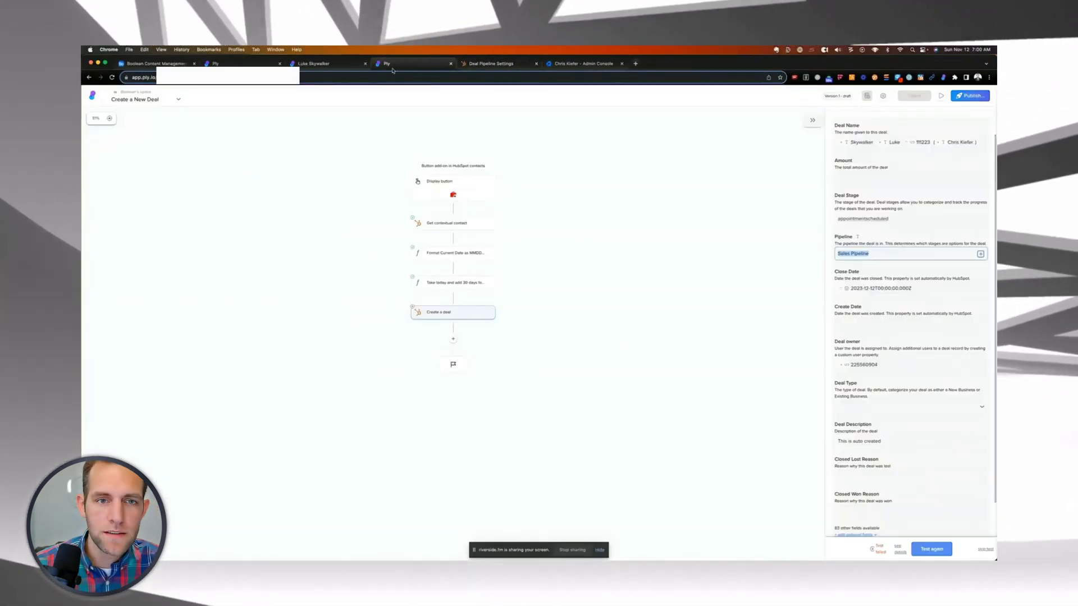
{"action": "left_click", "coordinate": [492, 64]}
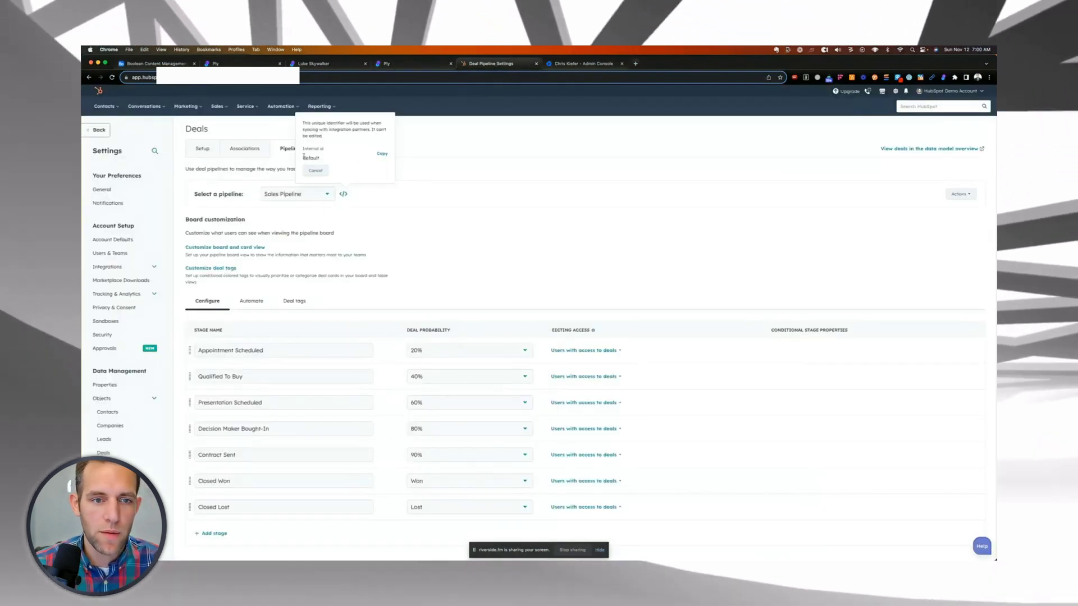
{"action": "left_click", "coordinate": [396, 63]}
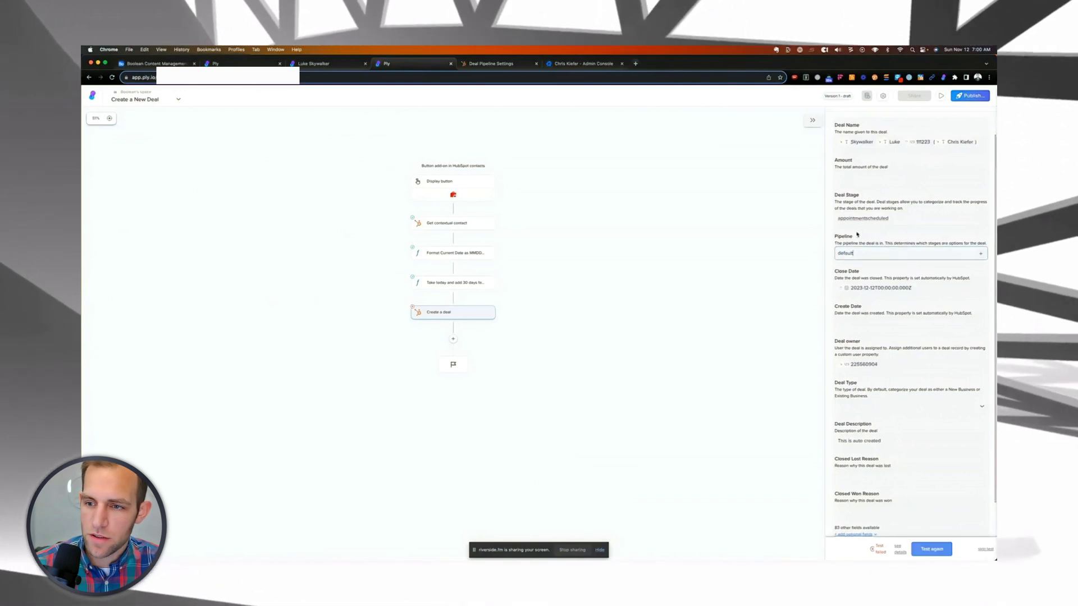
{"action": "left_click", "coordinate": [928, 551]}
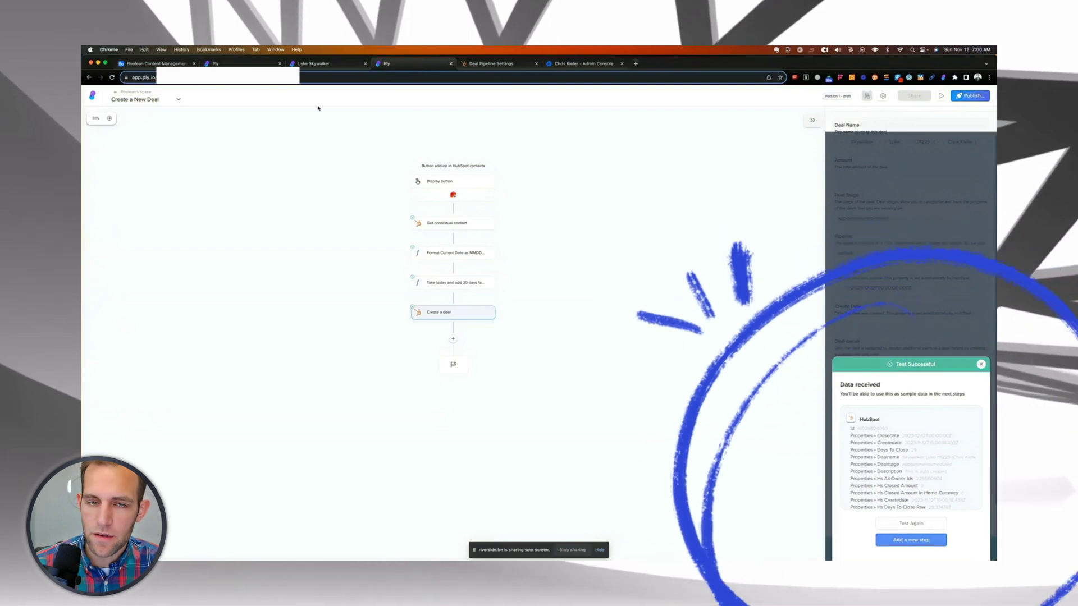
{"action": "left_click", "coordinate": [490, 65]}
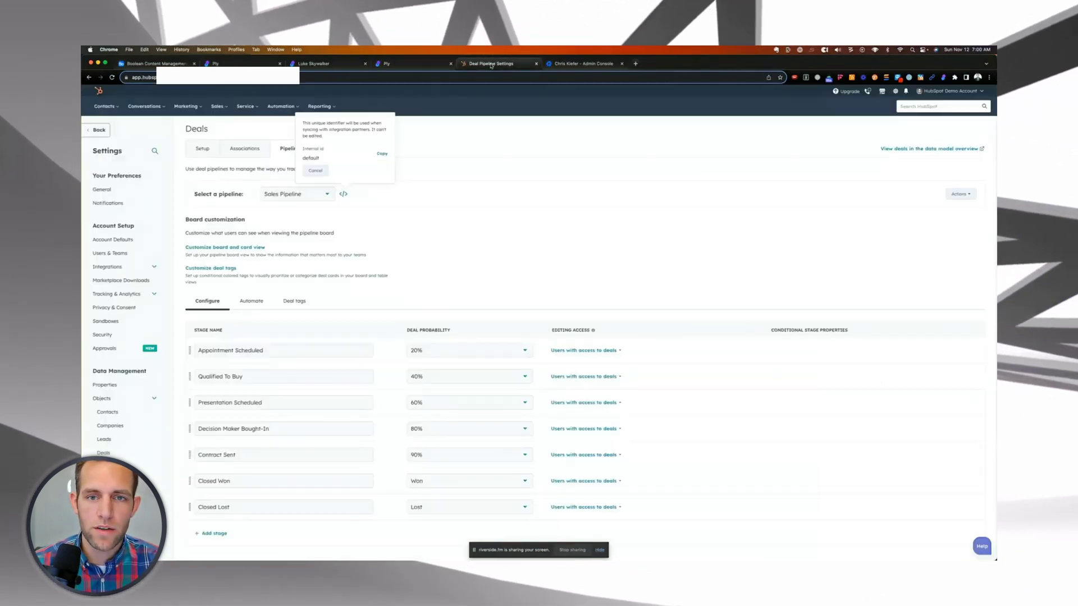
{"action": "left_click", "coordinate": [909, 107]}
{"action": "type", "text": "luke sk"}
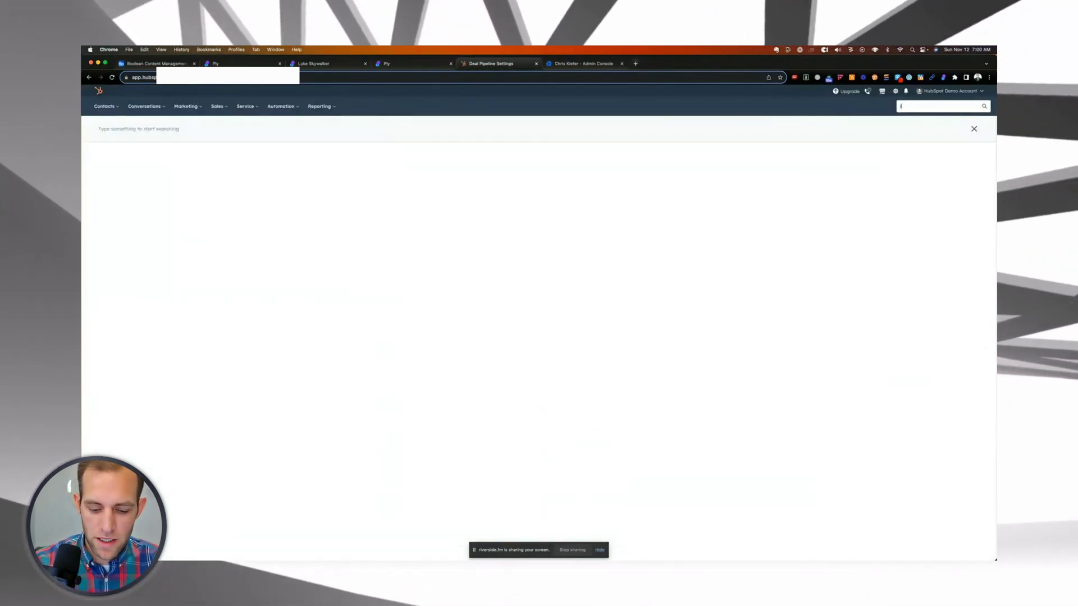
{"action": "type", "text": "ywalker"}
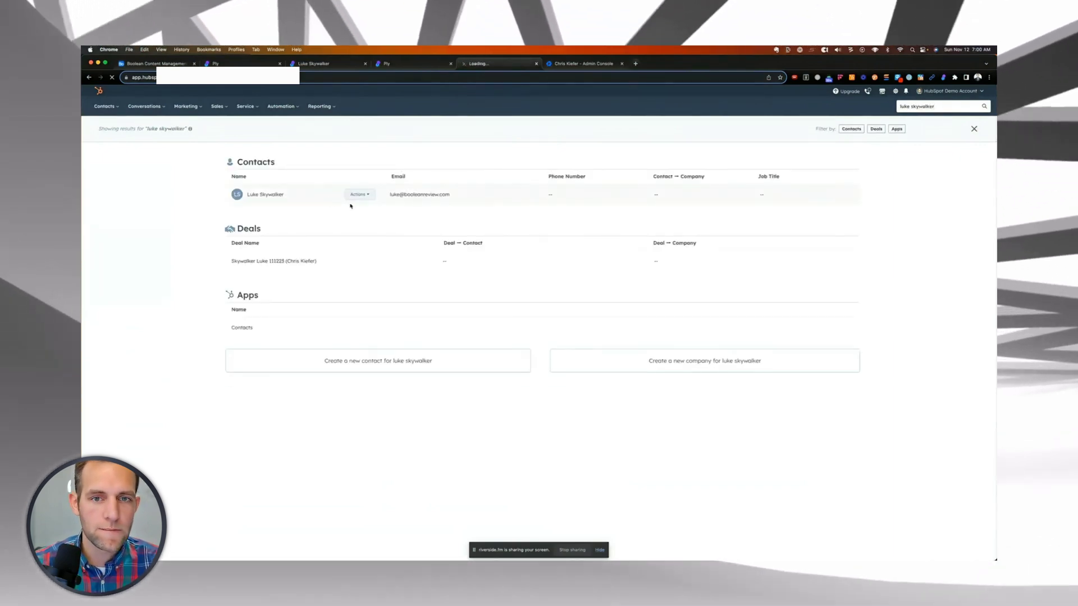
{"action": "left_click", "coordinate": [351, 199]}
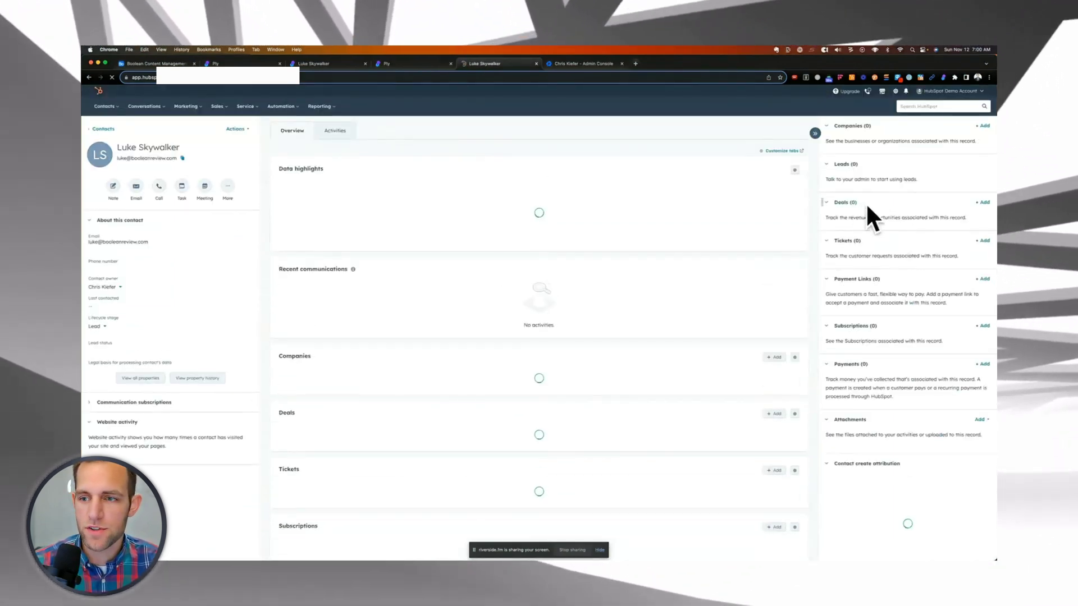
{"action": "left_click", "coordinate": [937, 107]}
{"action": "type", "text": "skywalker"}
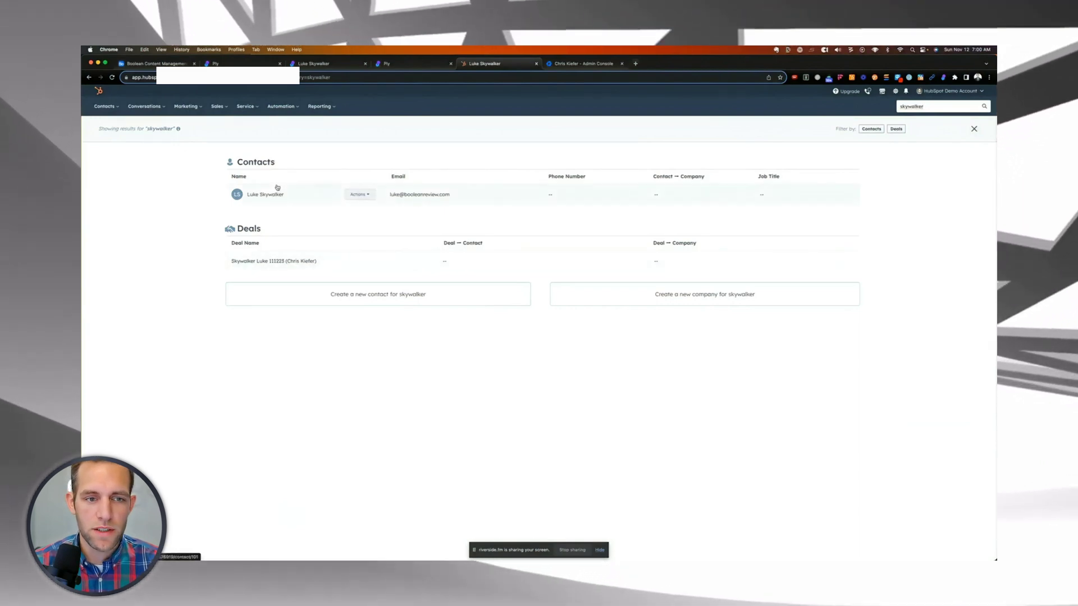
{"action": "left_click", "coordinate": [442, 60]}
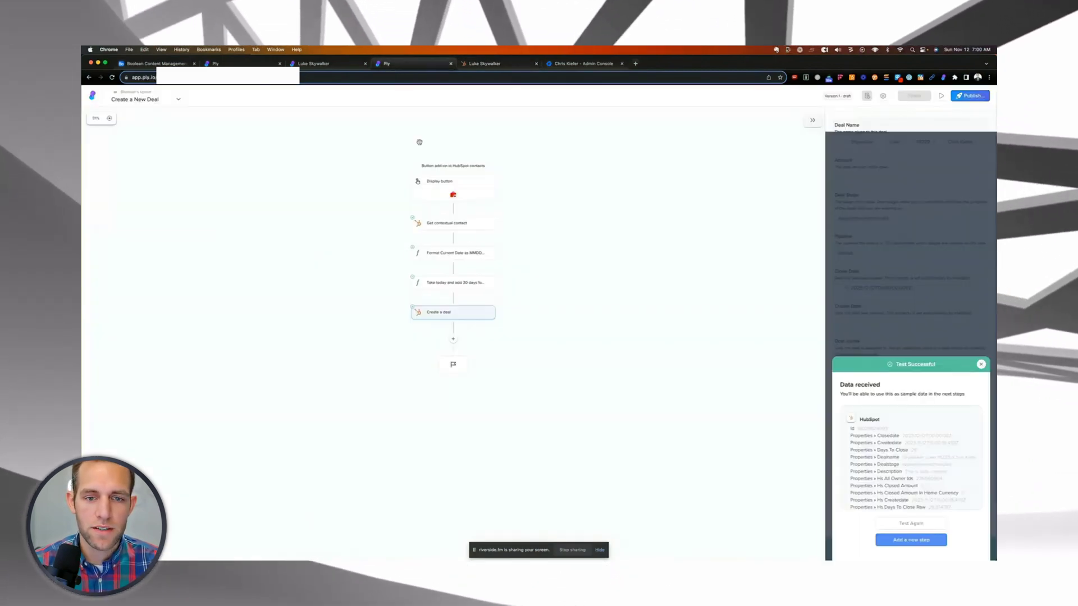
Add a new HubSpot step after Create a deal.
{"action": "left_click", "coordinate": [981, 365]}
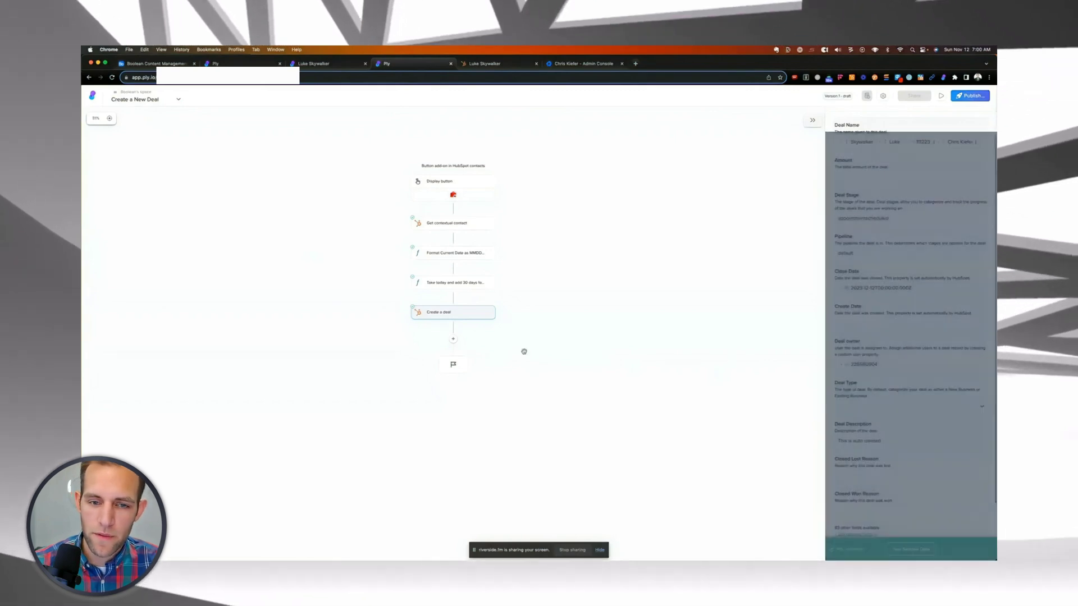
{"action": "left_click", "coordinate": [453, 339]}
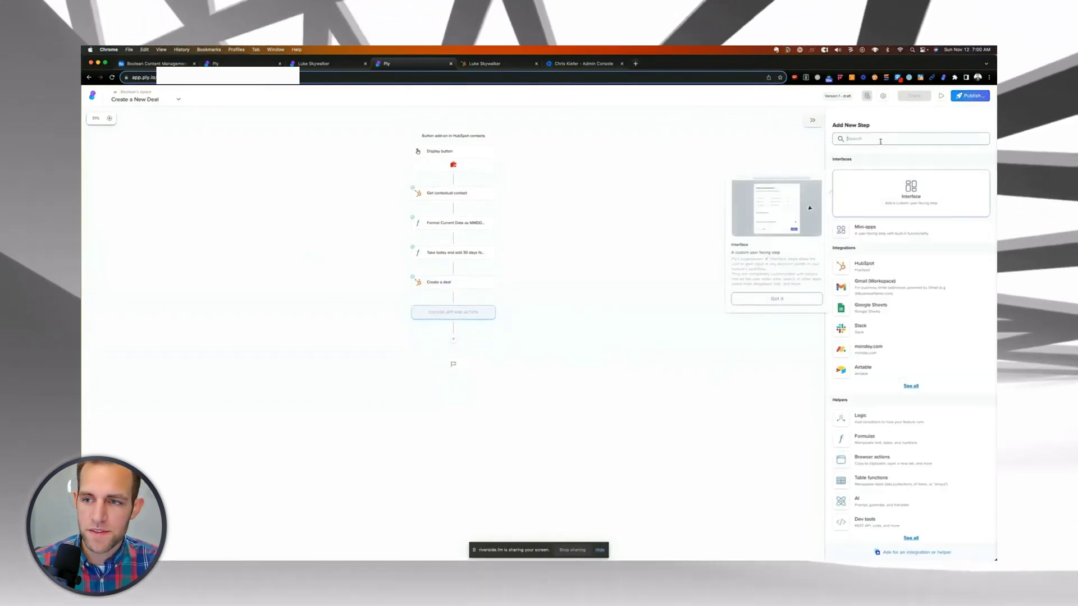
{"action": "type", "text": "hubspot"}
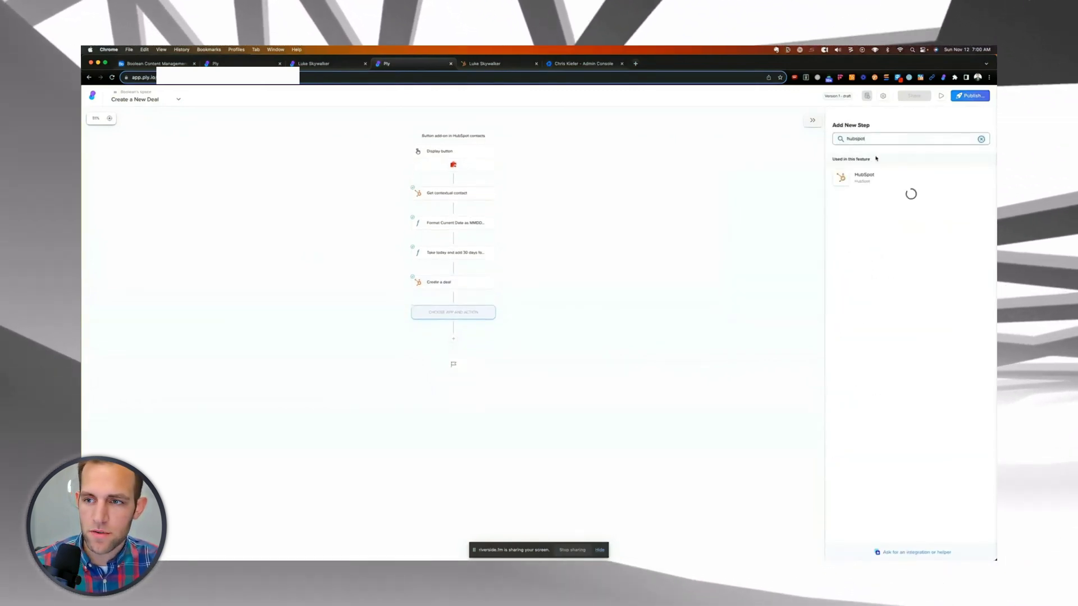
{"action": "left_click", "coordinate": [875, 177]}
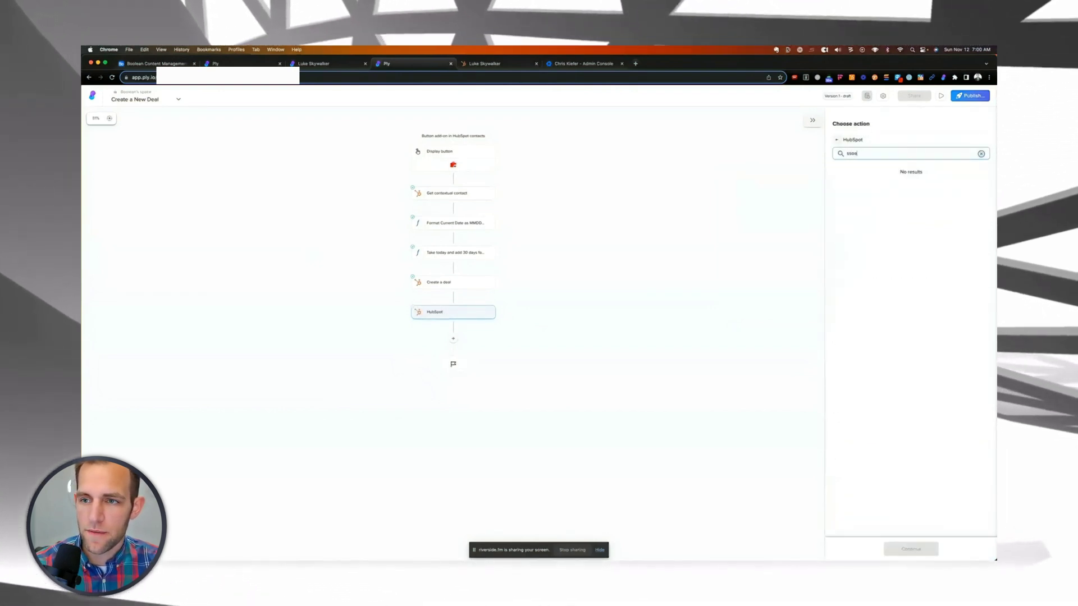
Choose the Associate objects action using the HubSpot demo account connection.
{"action": "key", "text": "BackSpace"}
{"action": "key", "text": "BackSpace"}
{"action": "key", "text": "BackSpace"}
{"action": "key", "text": "BackSpace"}
{"action": "type", "text": "associa"}
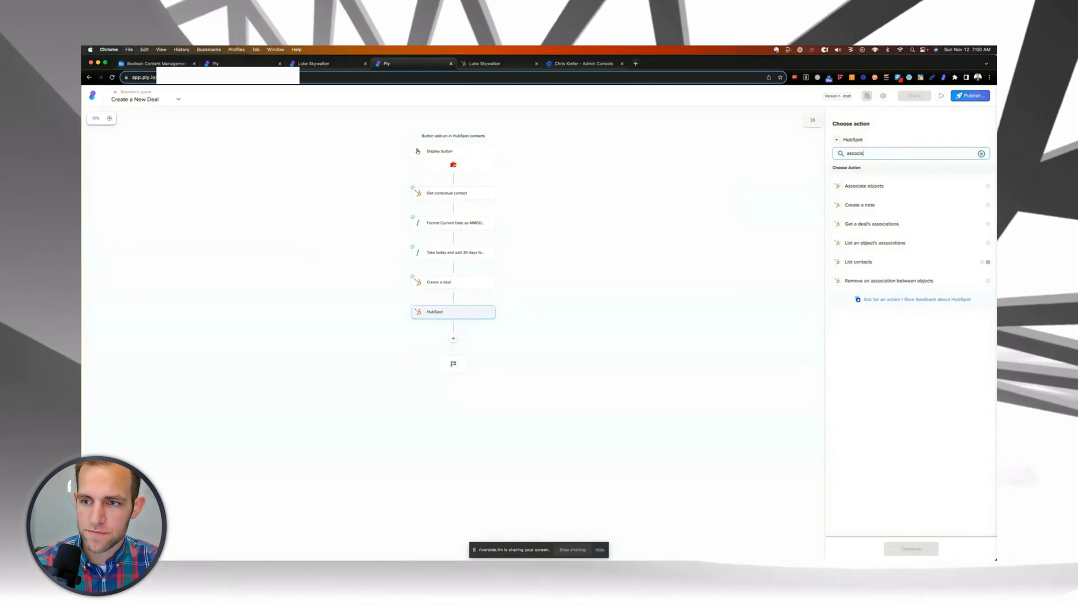
{"action": "type", "text": "t"}
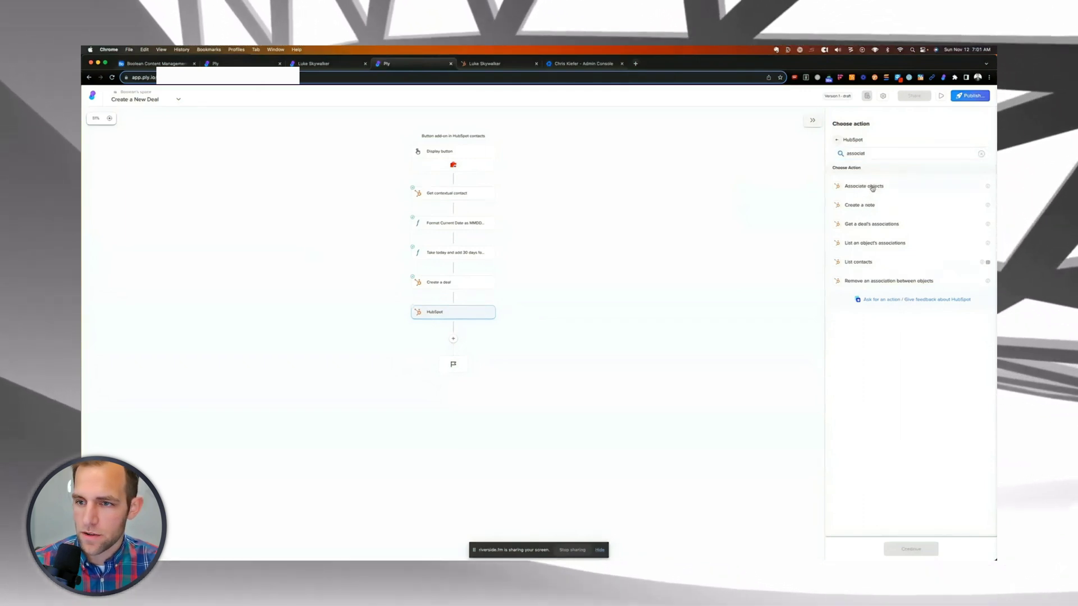
{"action": "left_click", "coordinate": [872, 188]}
{"action": "left_click", "coordinate": [866, 157]}
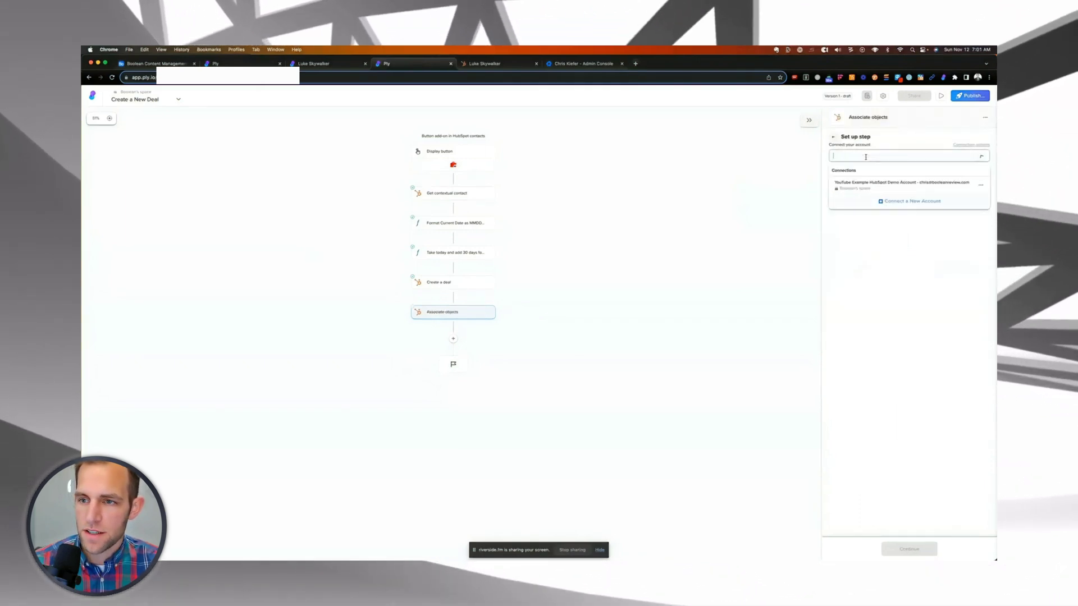
{"action": "left_click", "coordinate": [846, 189]}
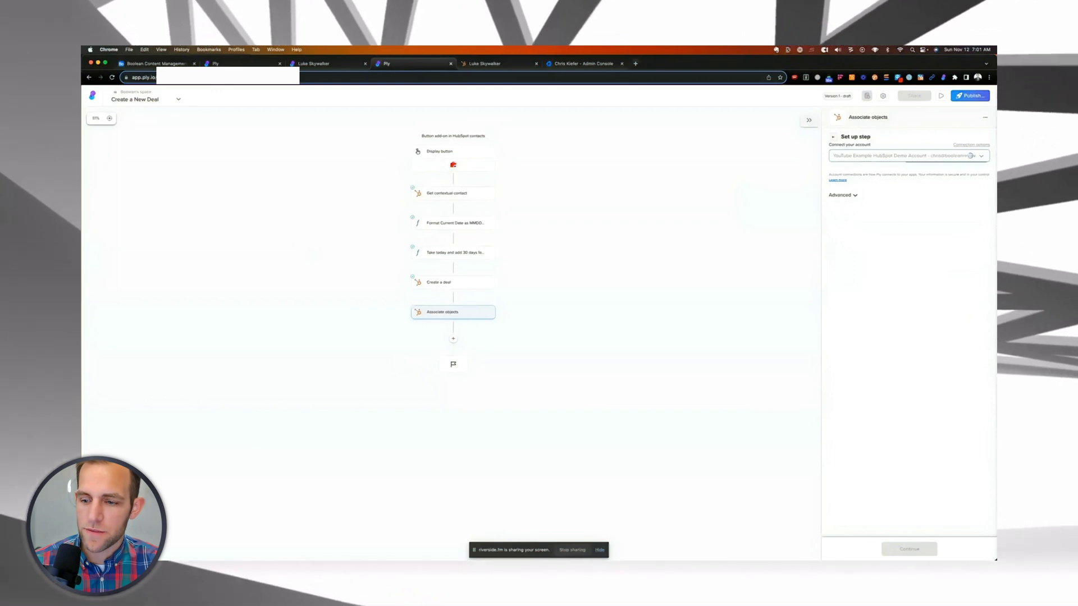
Associate Contacts to Deals with the contact_to_deal association type.
{"action": "left_click", "coordinate": [908, 549]}
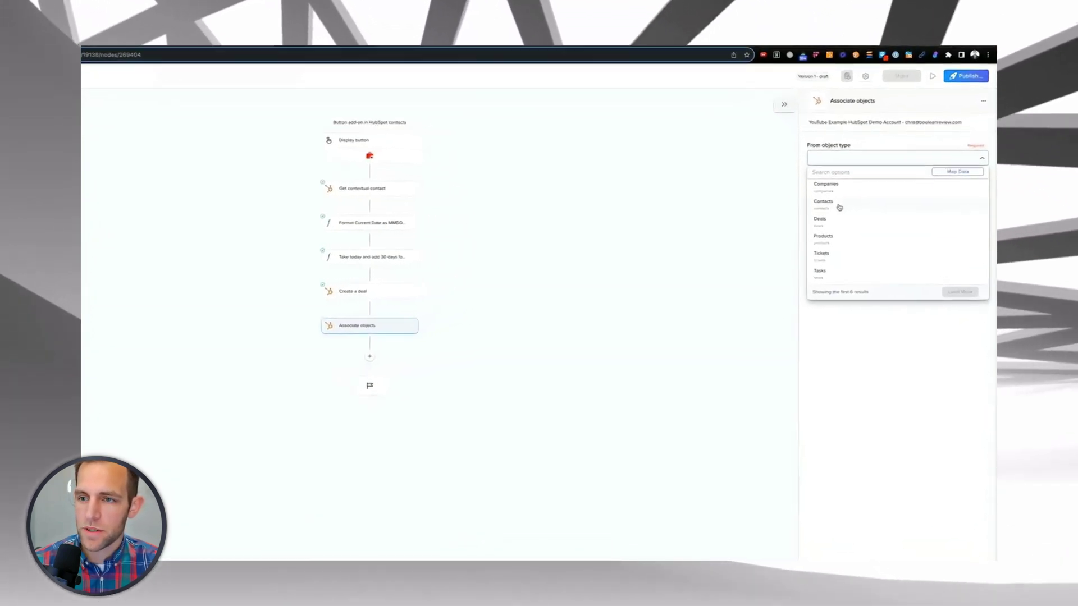
{"action": "left_click", "coordinate": [839, 207]}
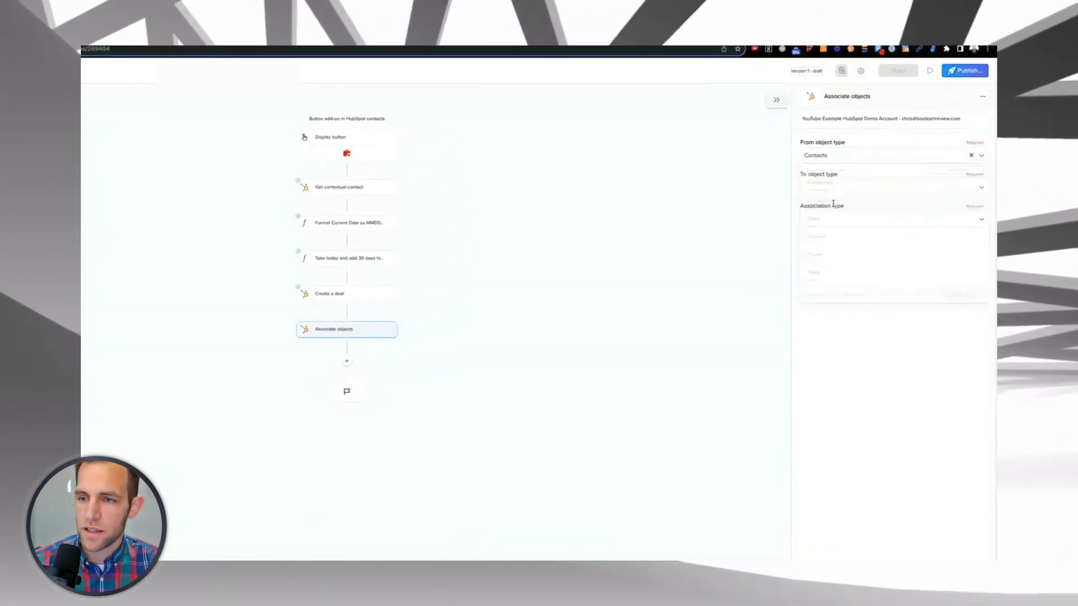
{"action": "left_click", "coordinate": [837, 188]}
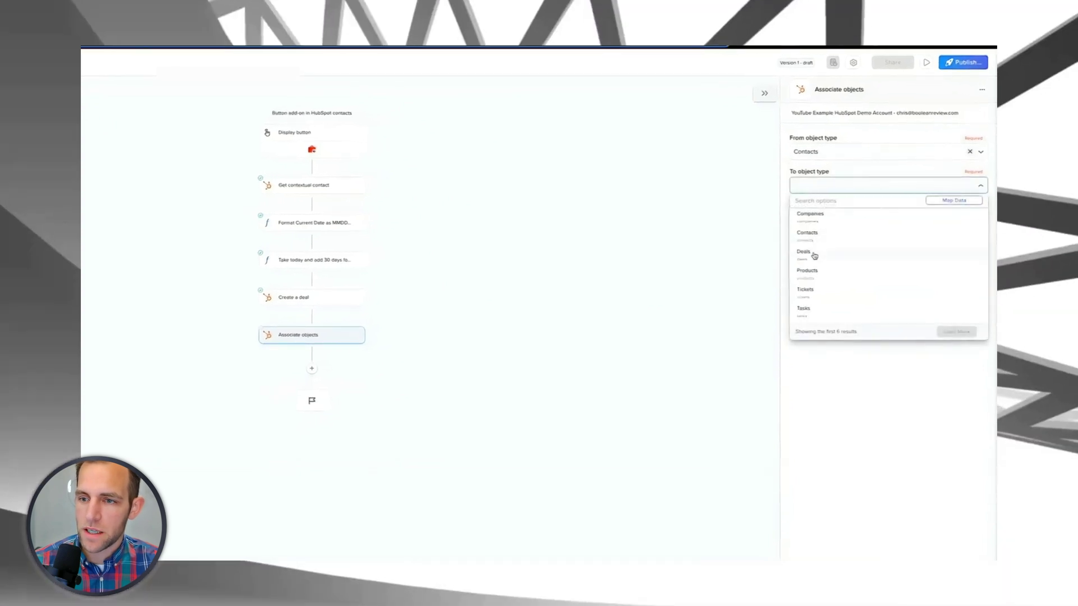
{"action": "left_click", "coordinate": [814, 252]}
{"action": "left_click", "coordinate": [825, 218]}
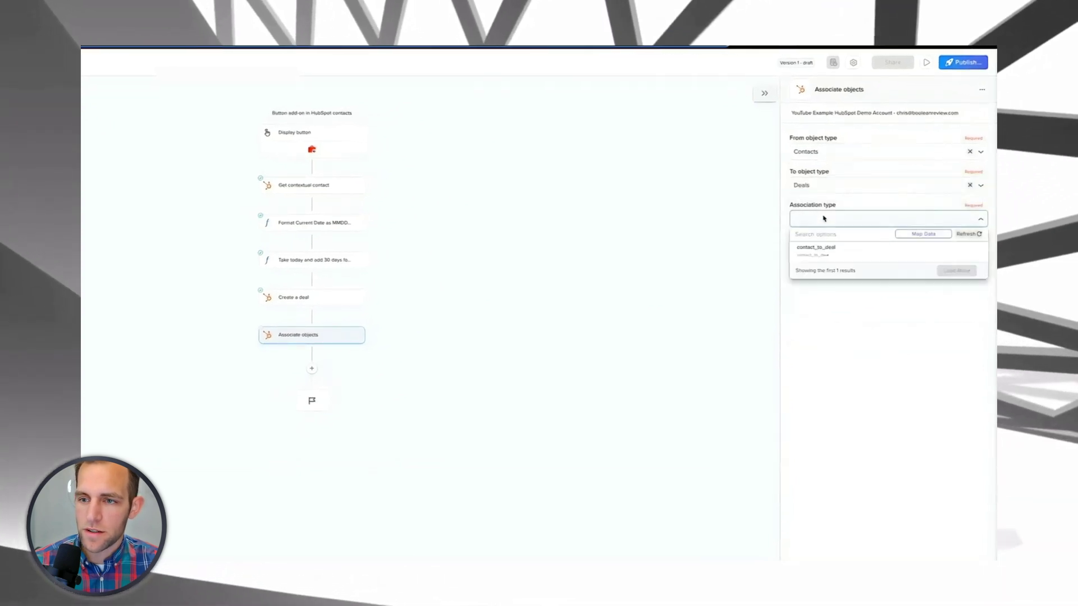
{"action": "left_click", "coordinate": [824, 253]}
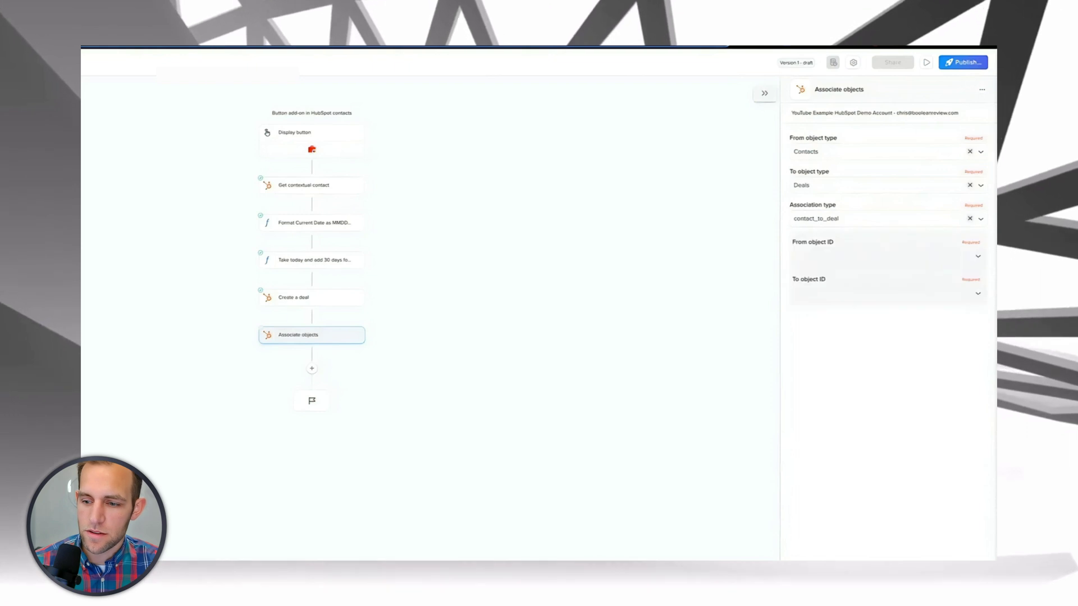
Map From object ID to the Id from Get contextual contact.
{"action": "left_click", "coordinate": [819, 259]}
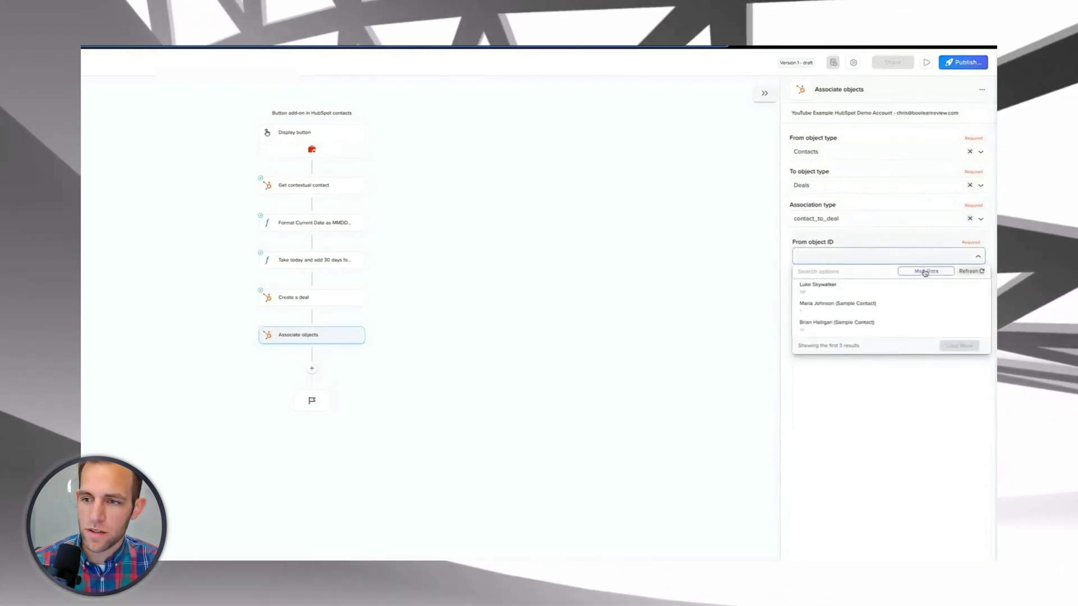
{"action": "left_click", "coordinate": [902, 273]}
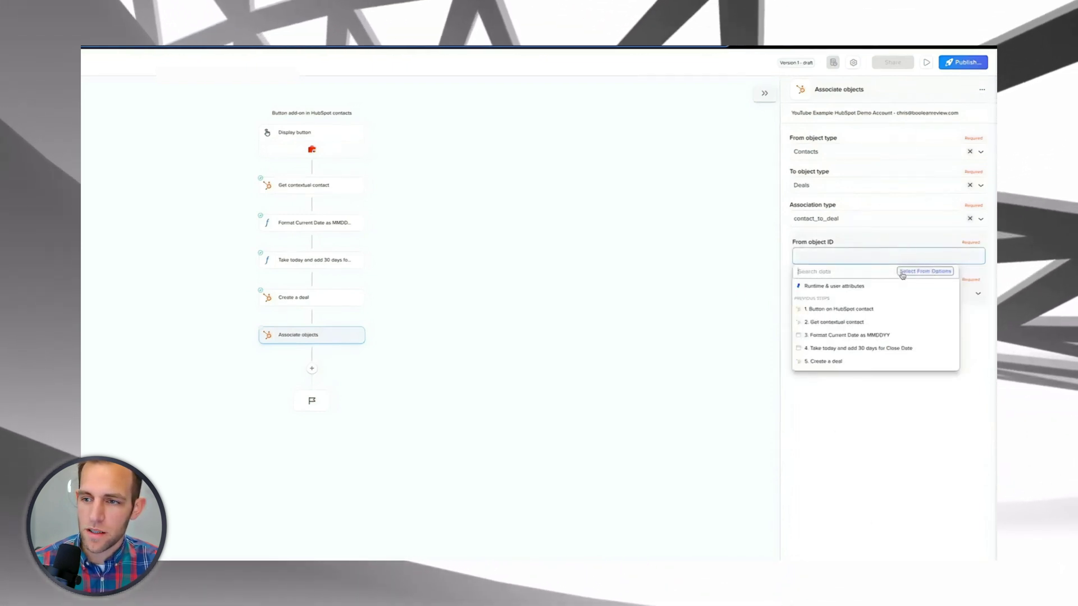
{"action": "left_click", "coordinate": [828, 323]}
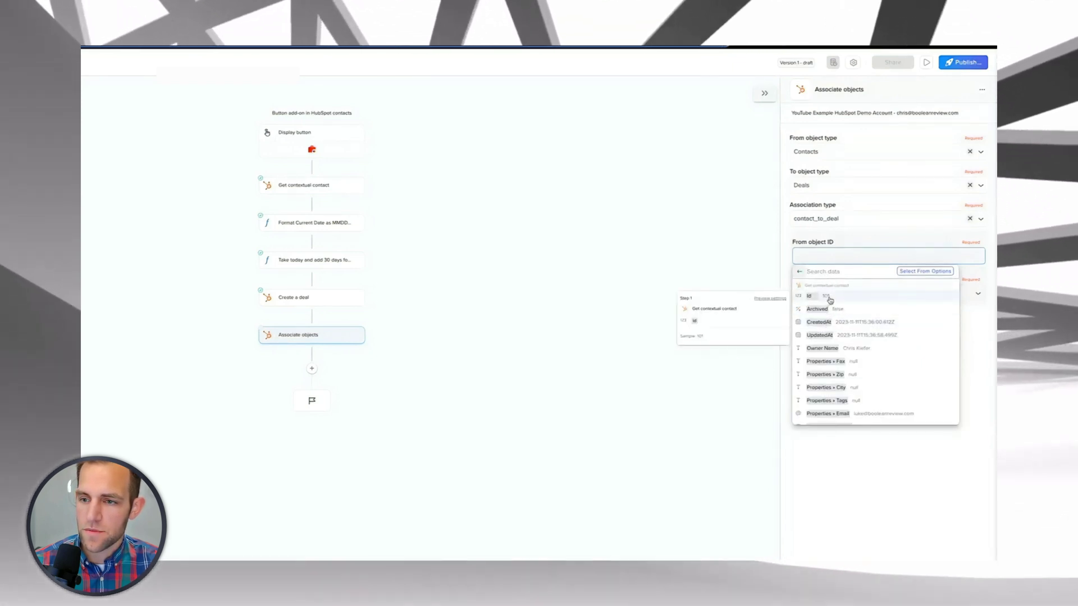
{"action": "left_click", "coordinate": [829, 298]}
Map To object ID to the Create a deal step's Id and test the step.
{"action": "left_click", "coordinate": [815, 295]}
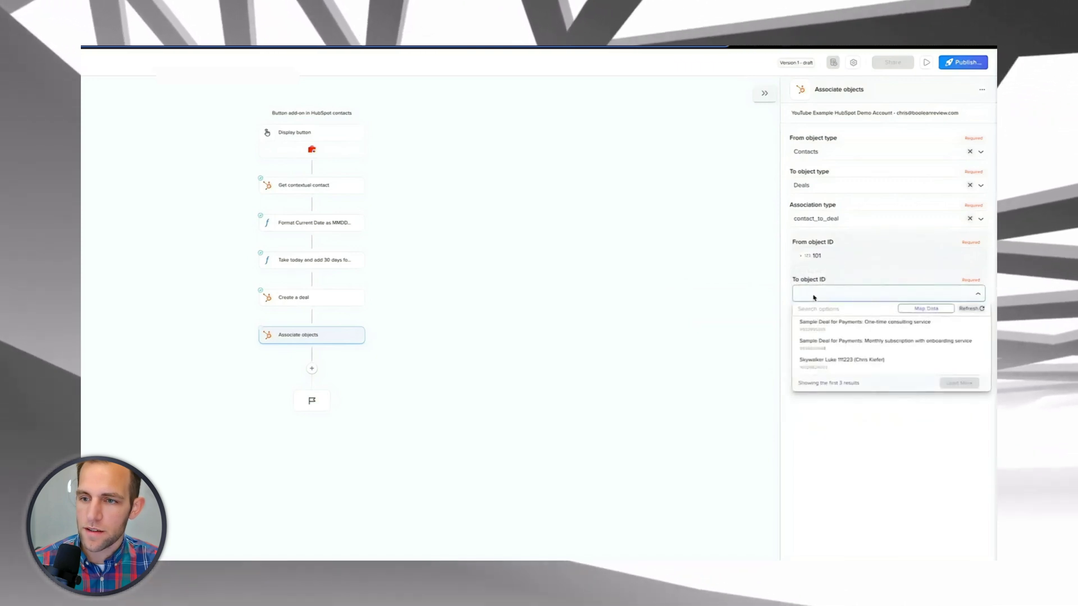
{"action": "left_click", "coordinate": [925, 309]}
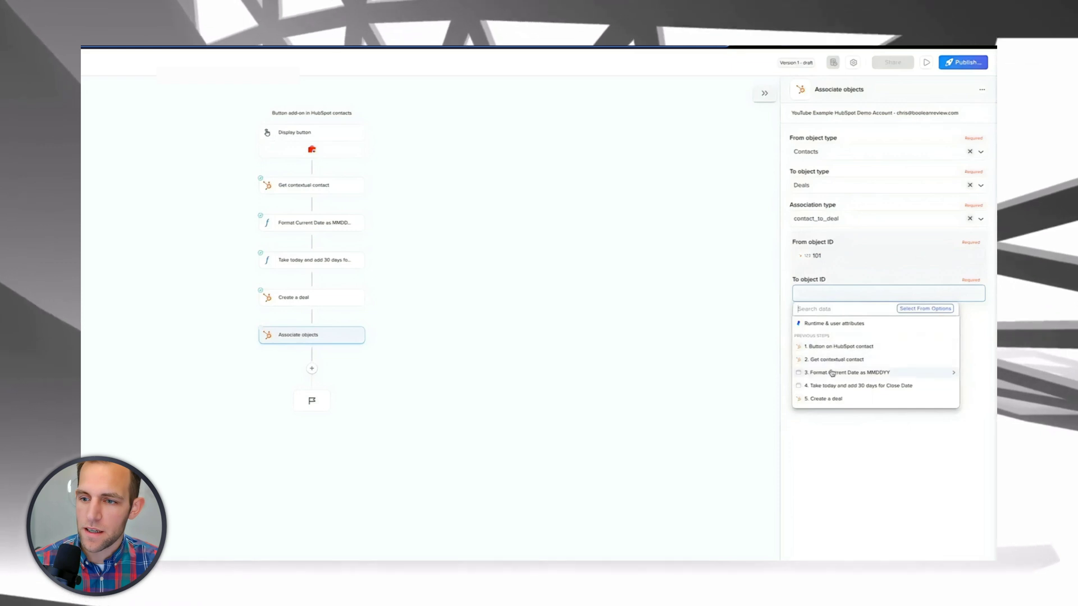
{"action": "left_click", "coordinate": [831, 399]}
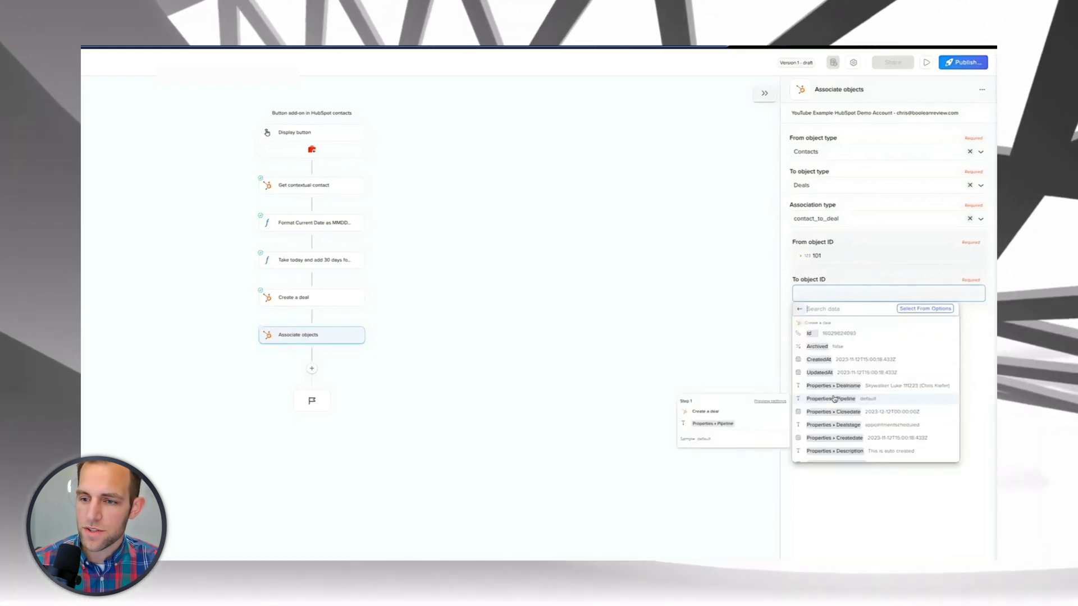
{"action": "left_click", "coordinate": [846, 336]}
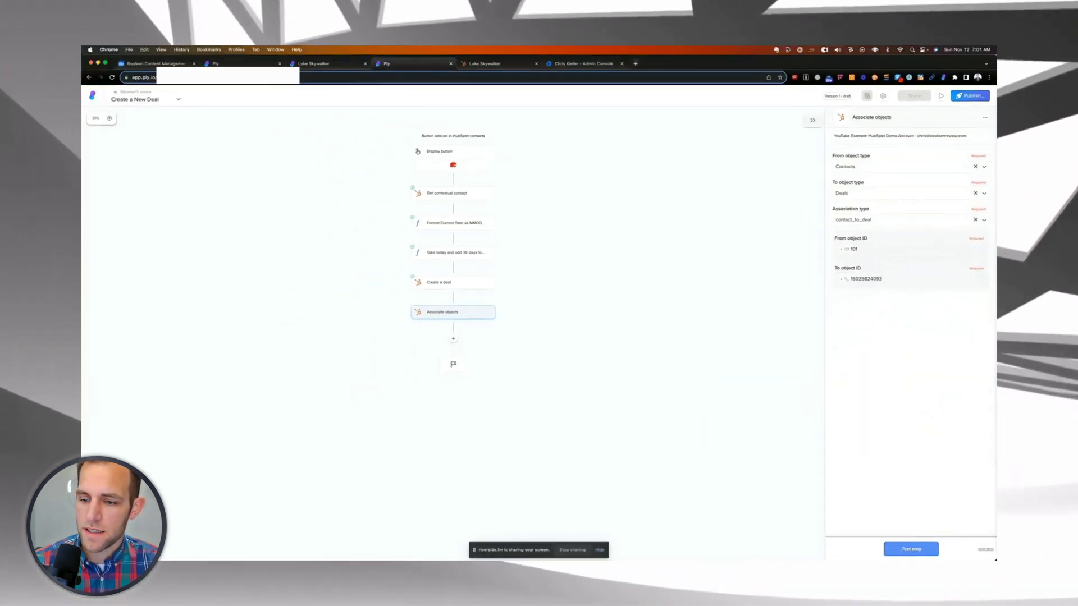
{"action": "left_click", "coordinate": [912, 549]}
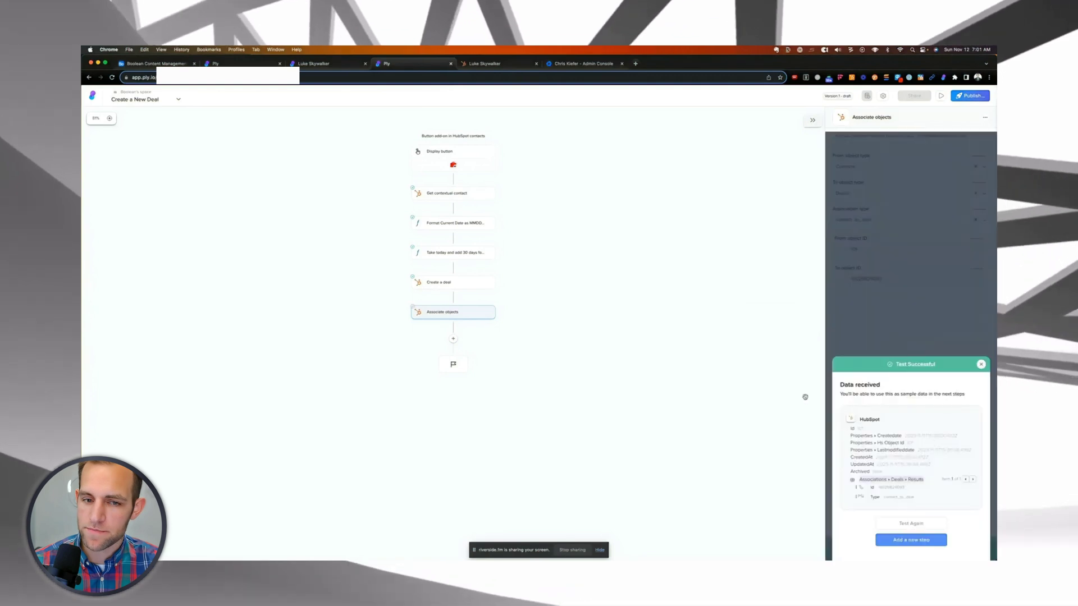
{"action": "left_click", "coordinate": [489, 64]}
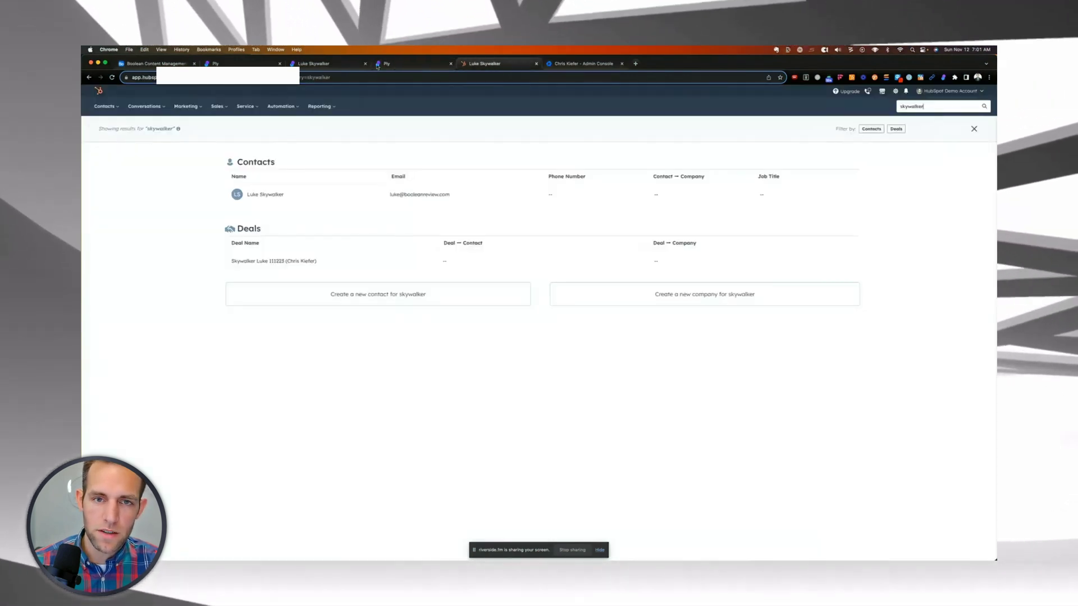
{"action": "left_click", "coordinate": [266, 195]}
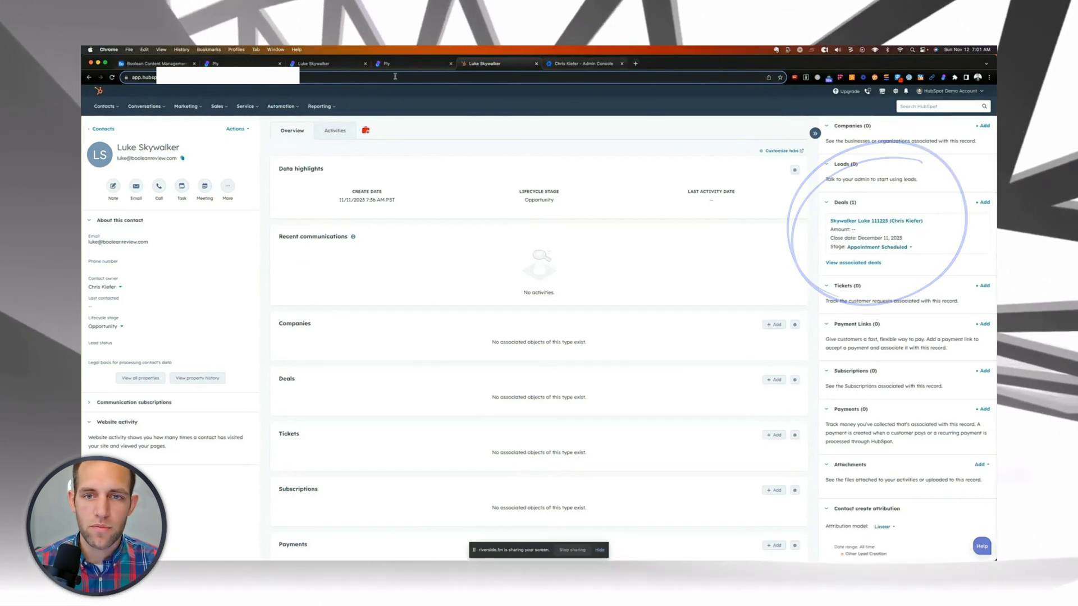
{"action": "key", "text": "ctrl+shift+Tab"}
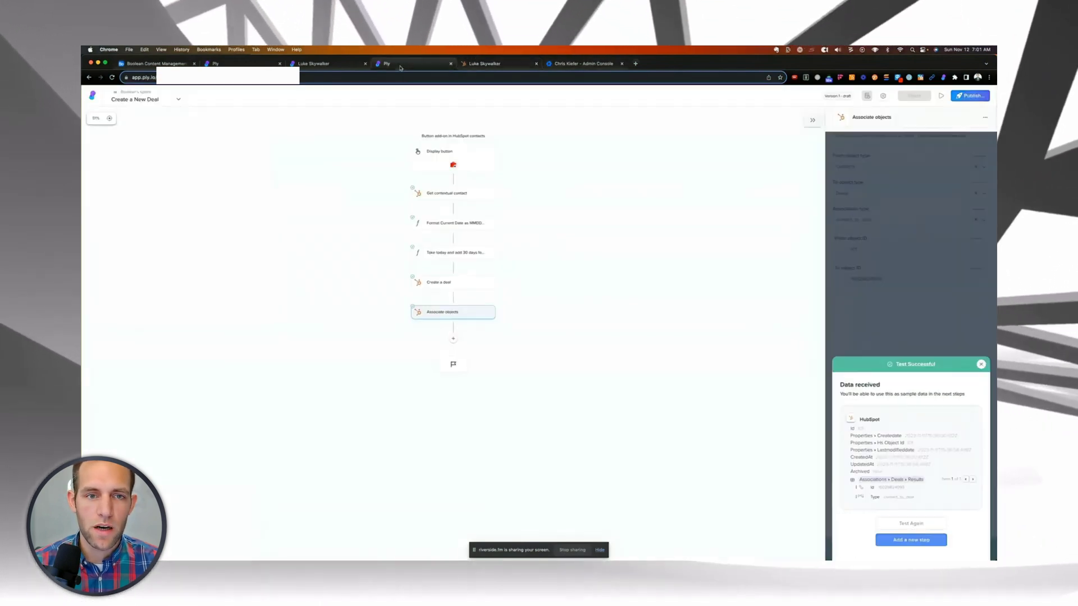
Publish the Create a New Deal workflow with 'Optimize performance with I-Async' enabled, then return to HubSpot.
{"action": "left_click", "coordinate": [981, 364]}
{"action": "left_click", "coordinate": [967, 96]}
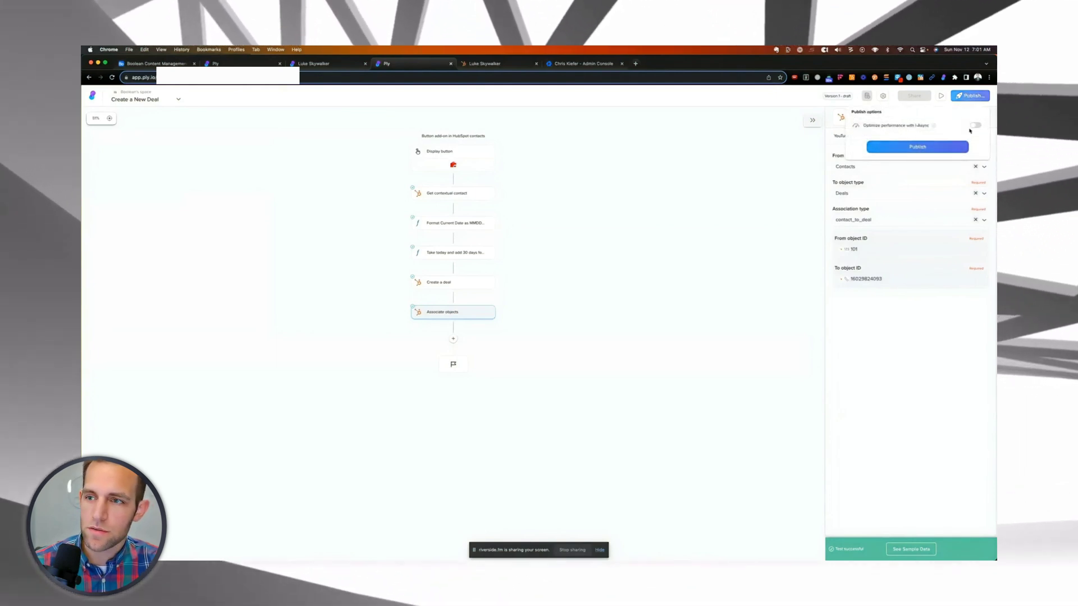
{"action": "left_click", "coordinate": [976, 125]}
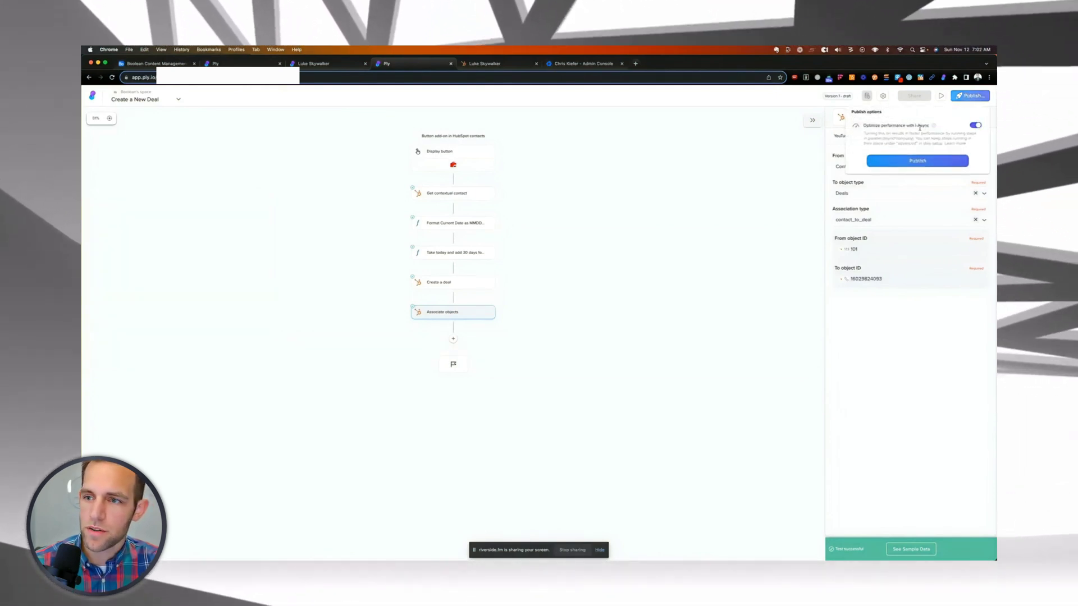
{"action": "left_click", "coordinate": [925, 165]}
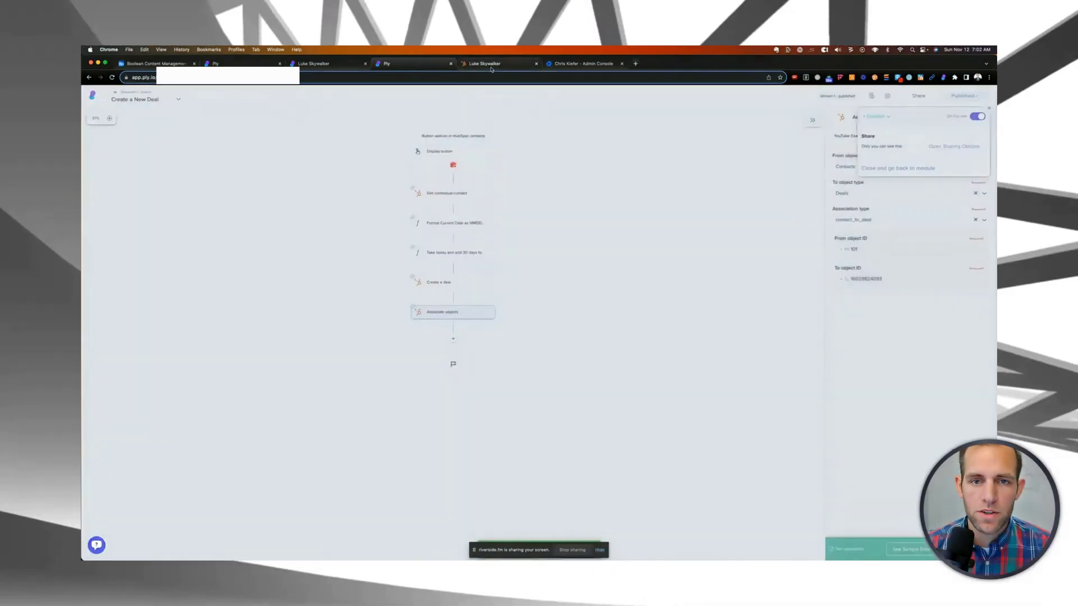
{"action": "left_click", "coordinate": [491, 64]}
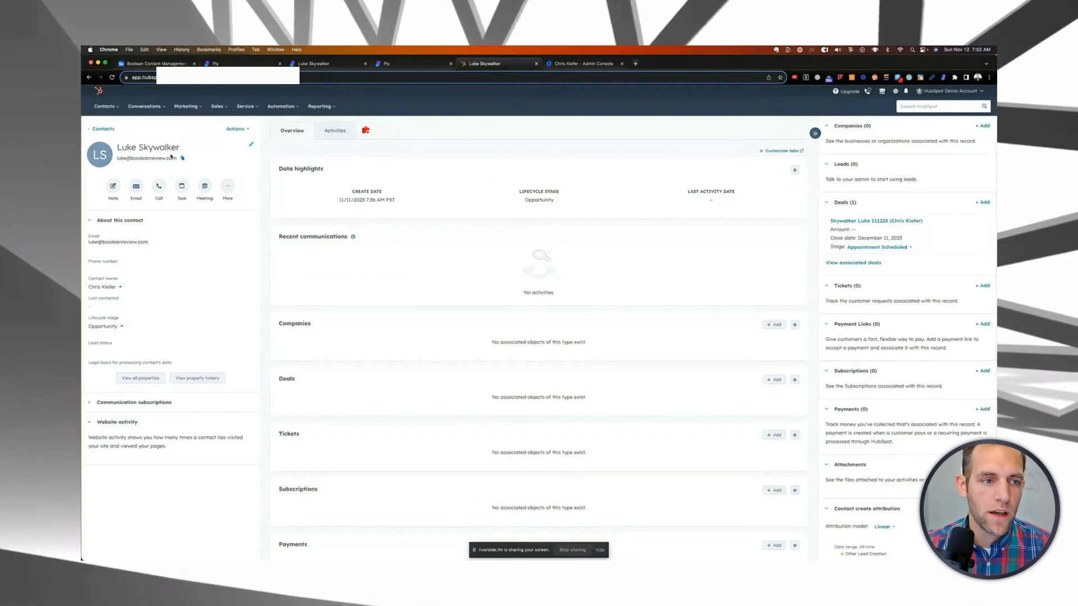
Open the sample contact from Contacts and reload it to show the new Appointment Scheduled deal.
{"action": "left_click", "coordinate": [104, 129]}
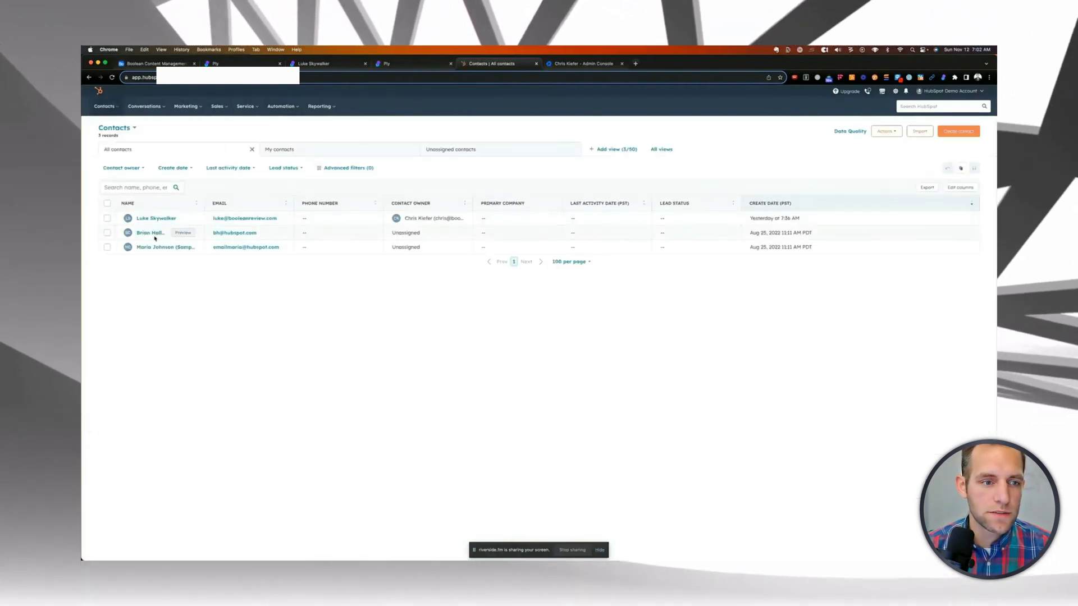
{"action": "left_click", "coordinate": [153, 233]}
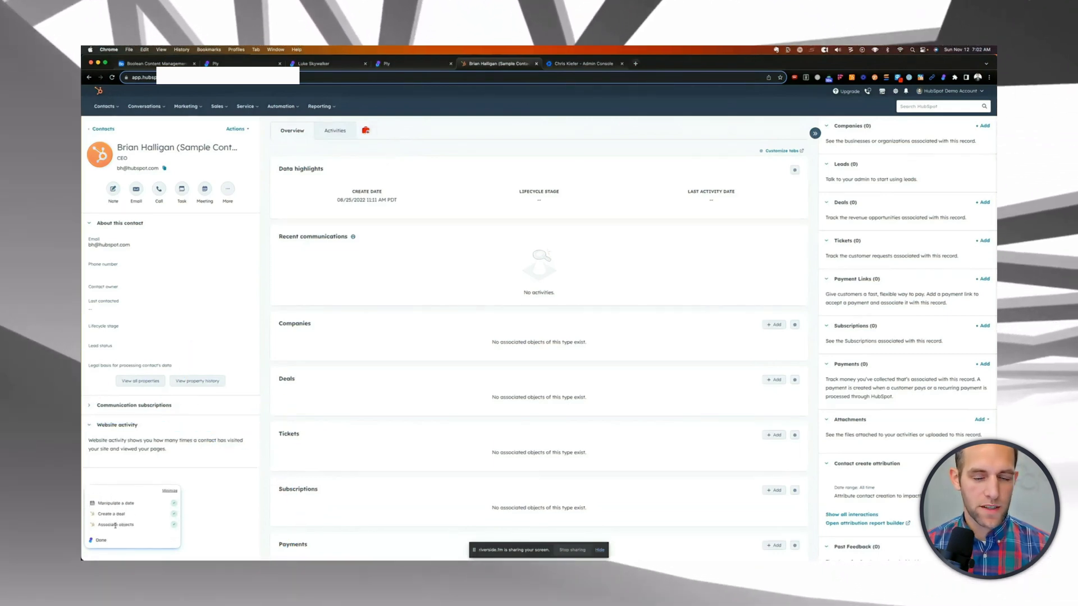
{"action": "left_click", "coordinate": [112, 77]}
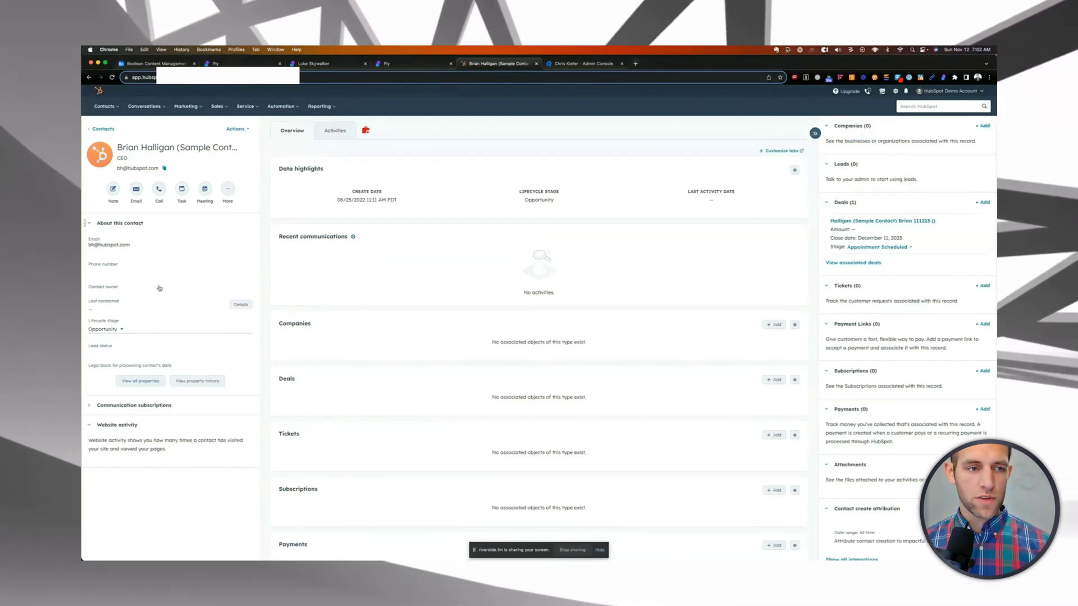
Remove '(Sample Contact)' from the contact's last name and save it.
{"action": "left_click", "coordinate": [252, 144]}
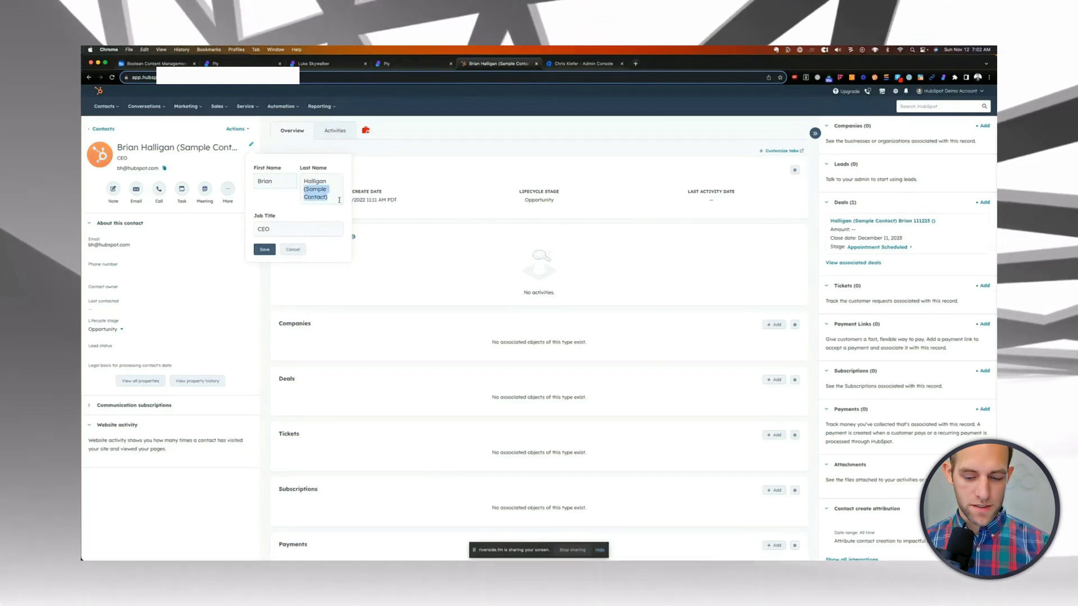
{"action": "key", "text": "BackSpace"}
{"action": "key", "text": "Return"}
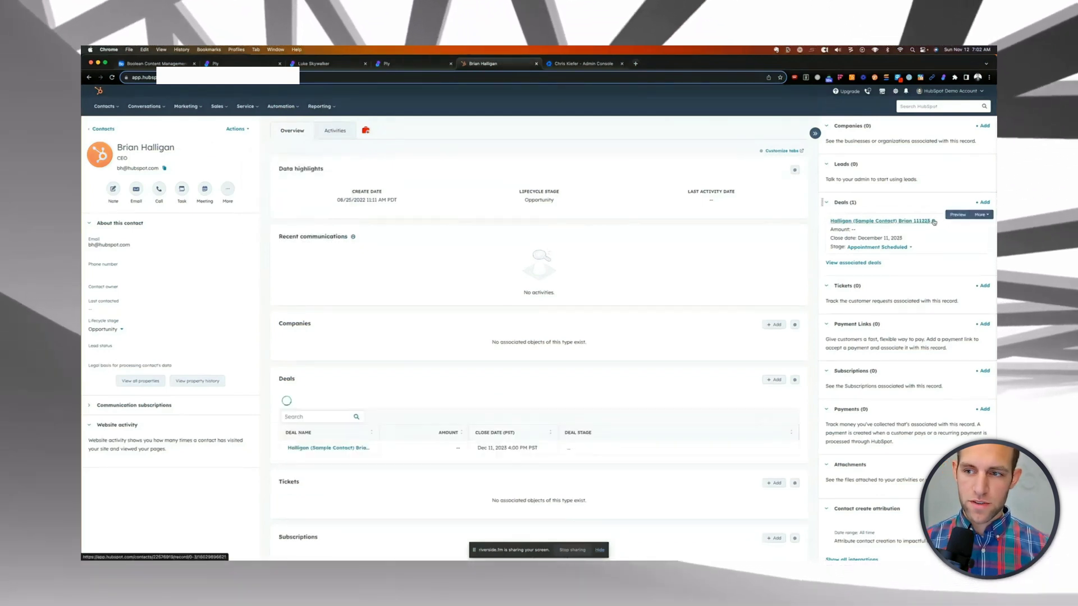
Assign the contact an owner from the Contact owner dropdown.
{"action": "left_click", "coordinate": [101, 290]}
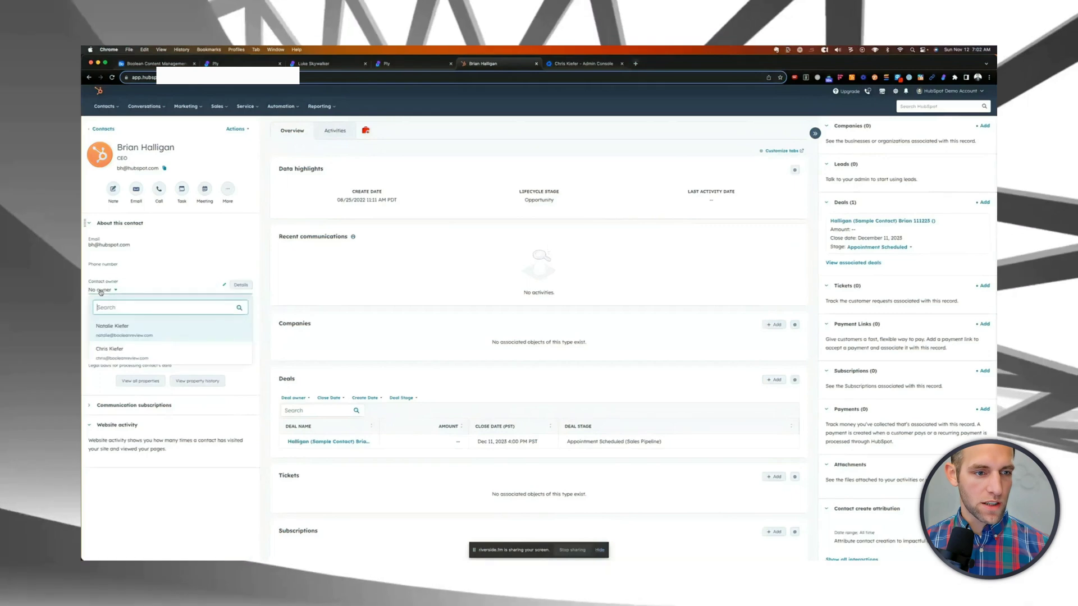
{"action": "left_click", "coordinate": [107, 359]}
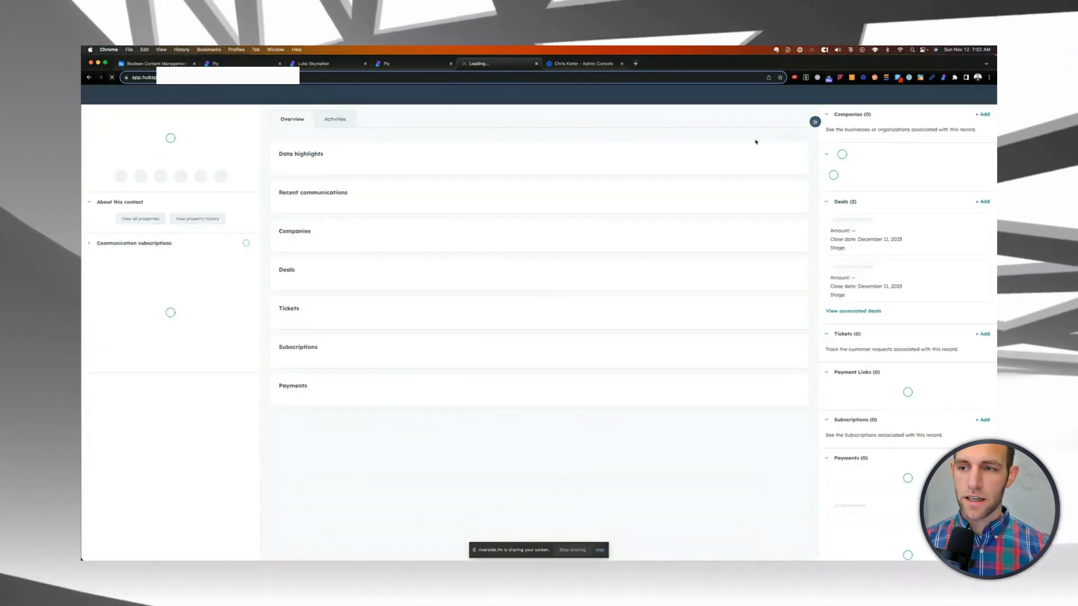
{"action": "mouse_move", "coordinate": [903, 217]}
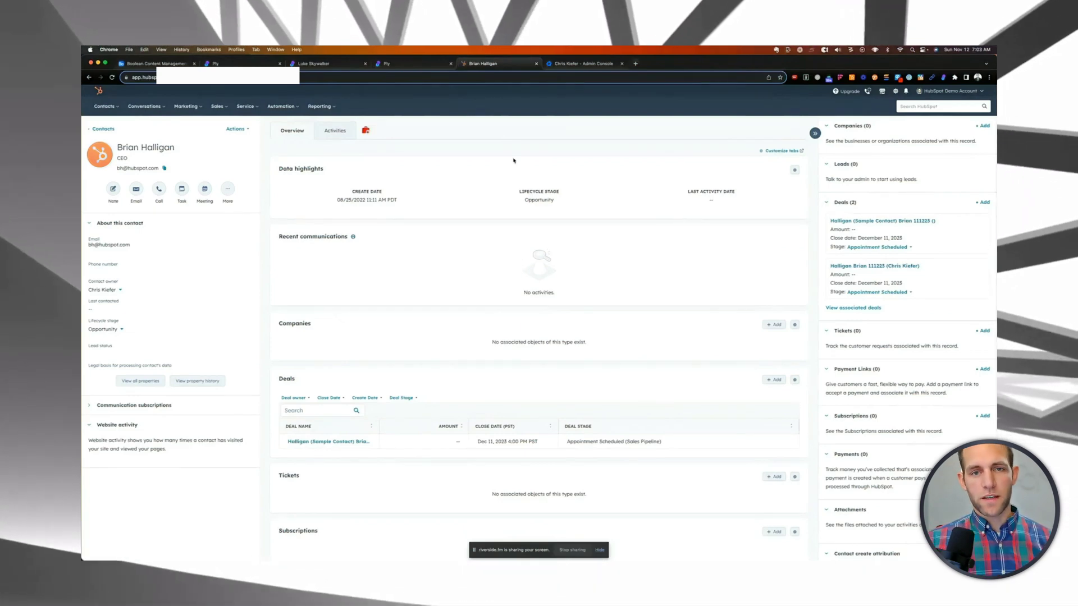
Close Ply's Share with teammates dialog and go back to the sample contact's HubSpot record.
{"action": "left_click", "coordinate": [413, 64]}
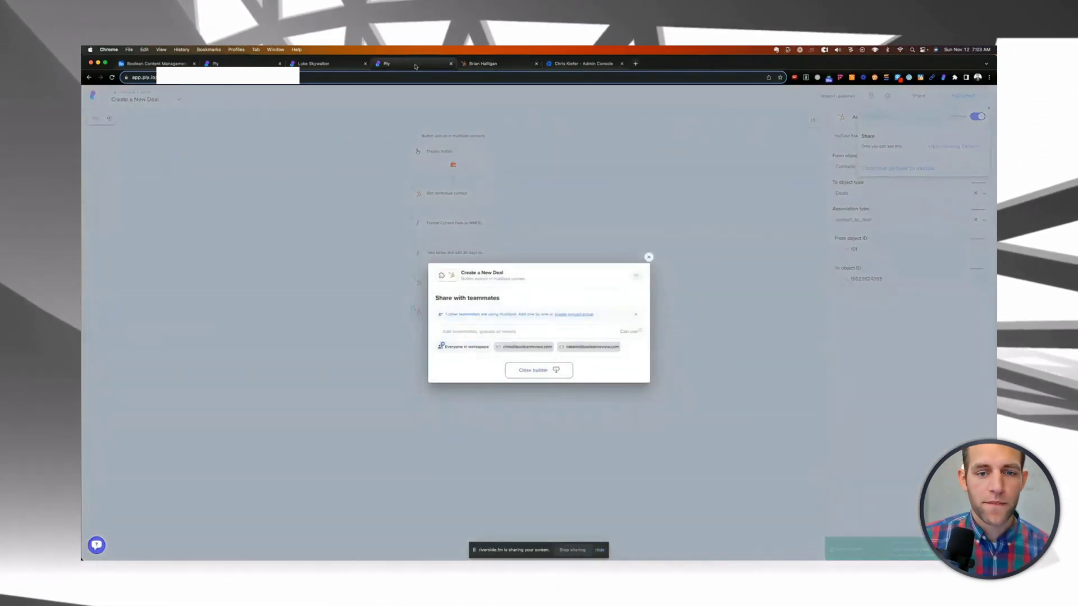
{"action": "left_click", "coordinate": [648, 257]}
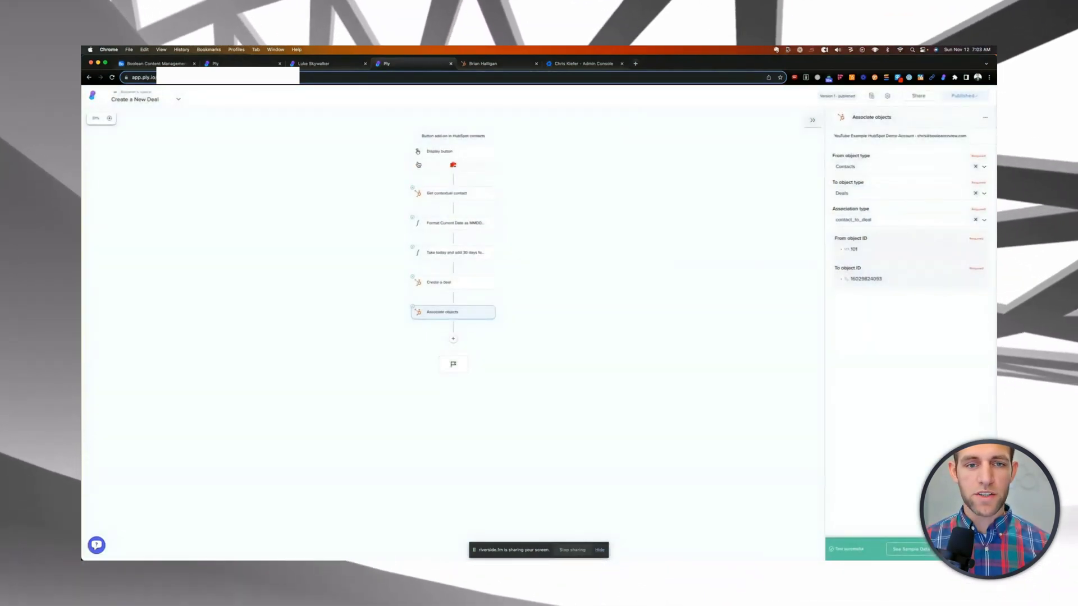
{"action": "scroll", "coordinate": [459, 302], "scroll_direction": "down", "scroll_amount": 1}
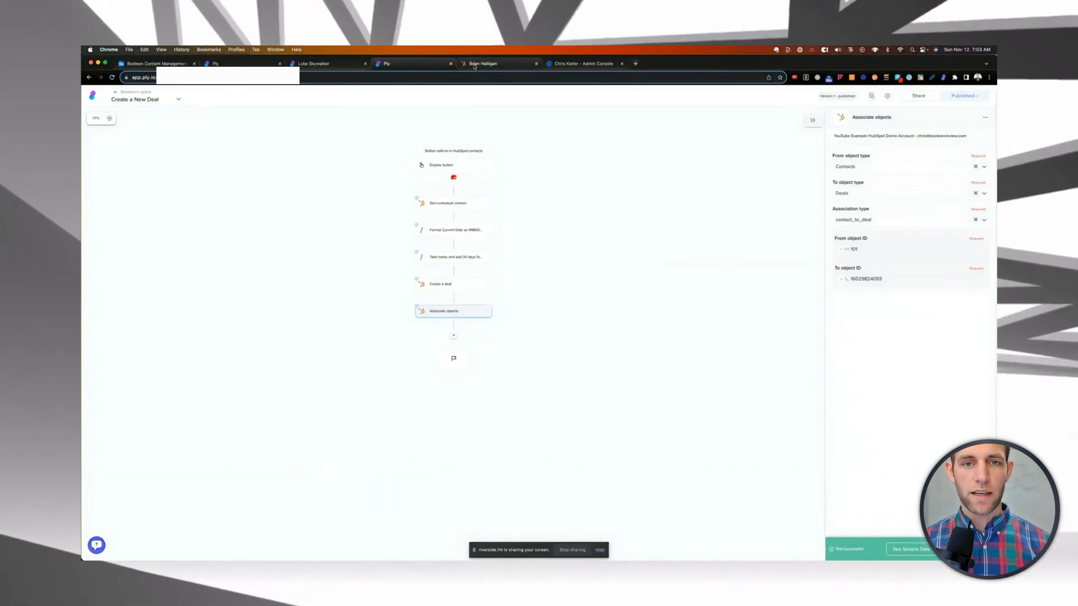
{"action": "left_click", "coordinate": [474, 65]}
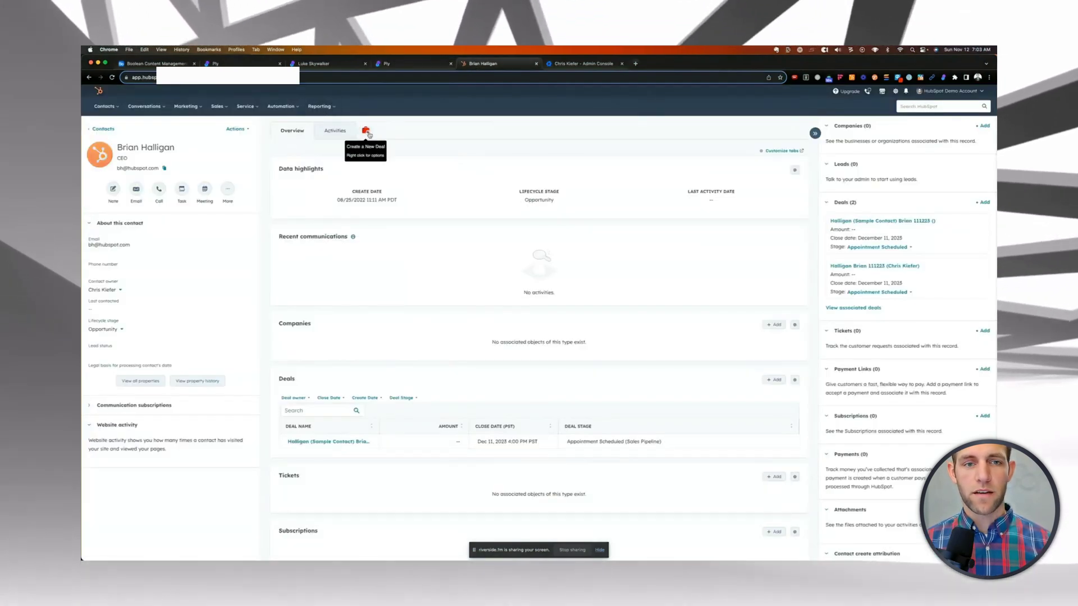
Use '+ Add' in the contact's Deals card to open the Create deal form.
{"action": "left_click", "coordinate": [984, 202]}
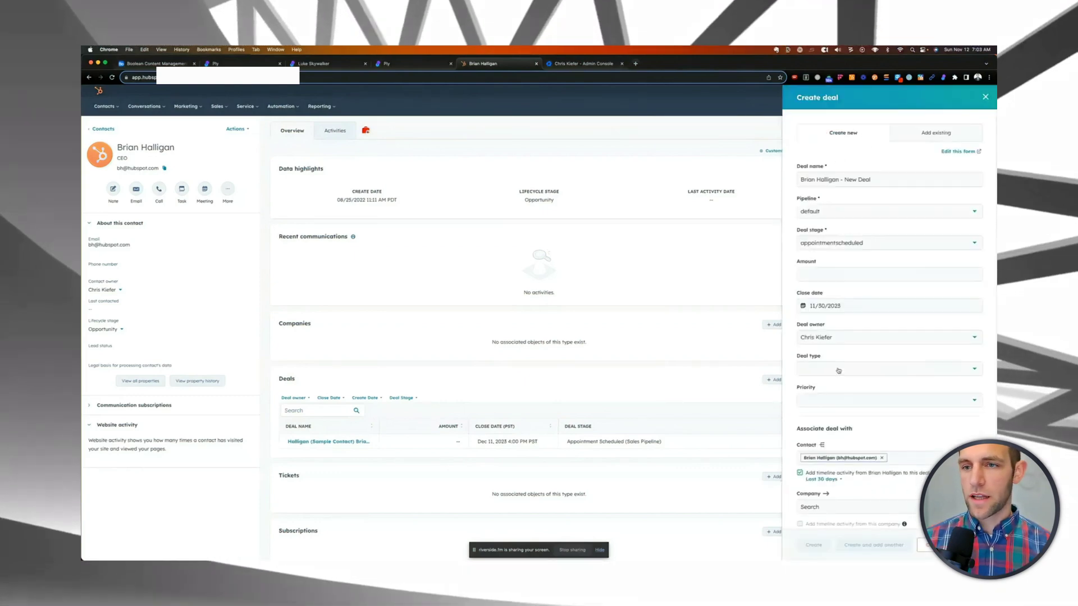